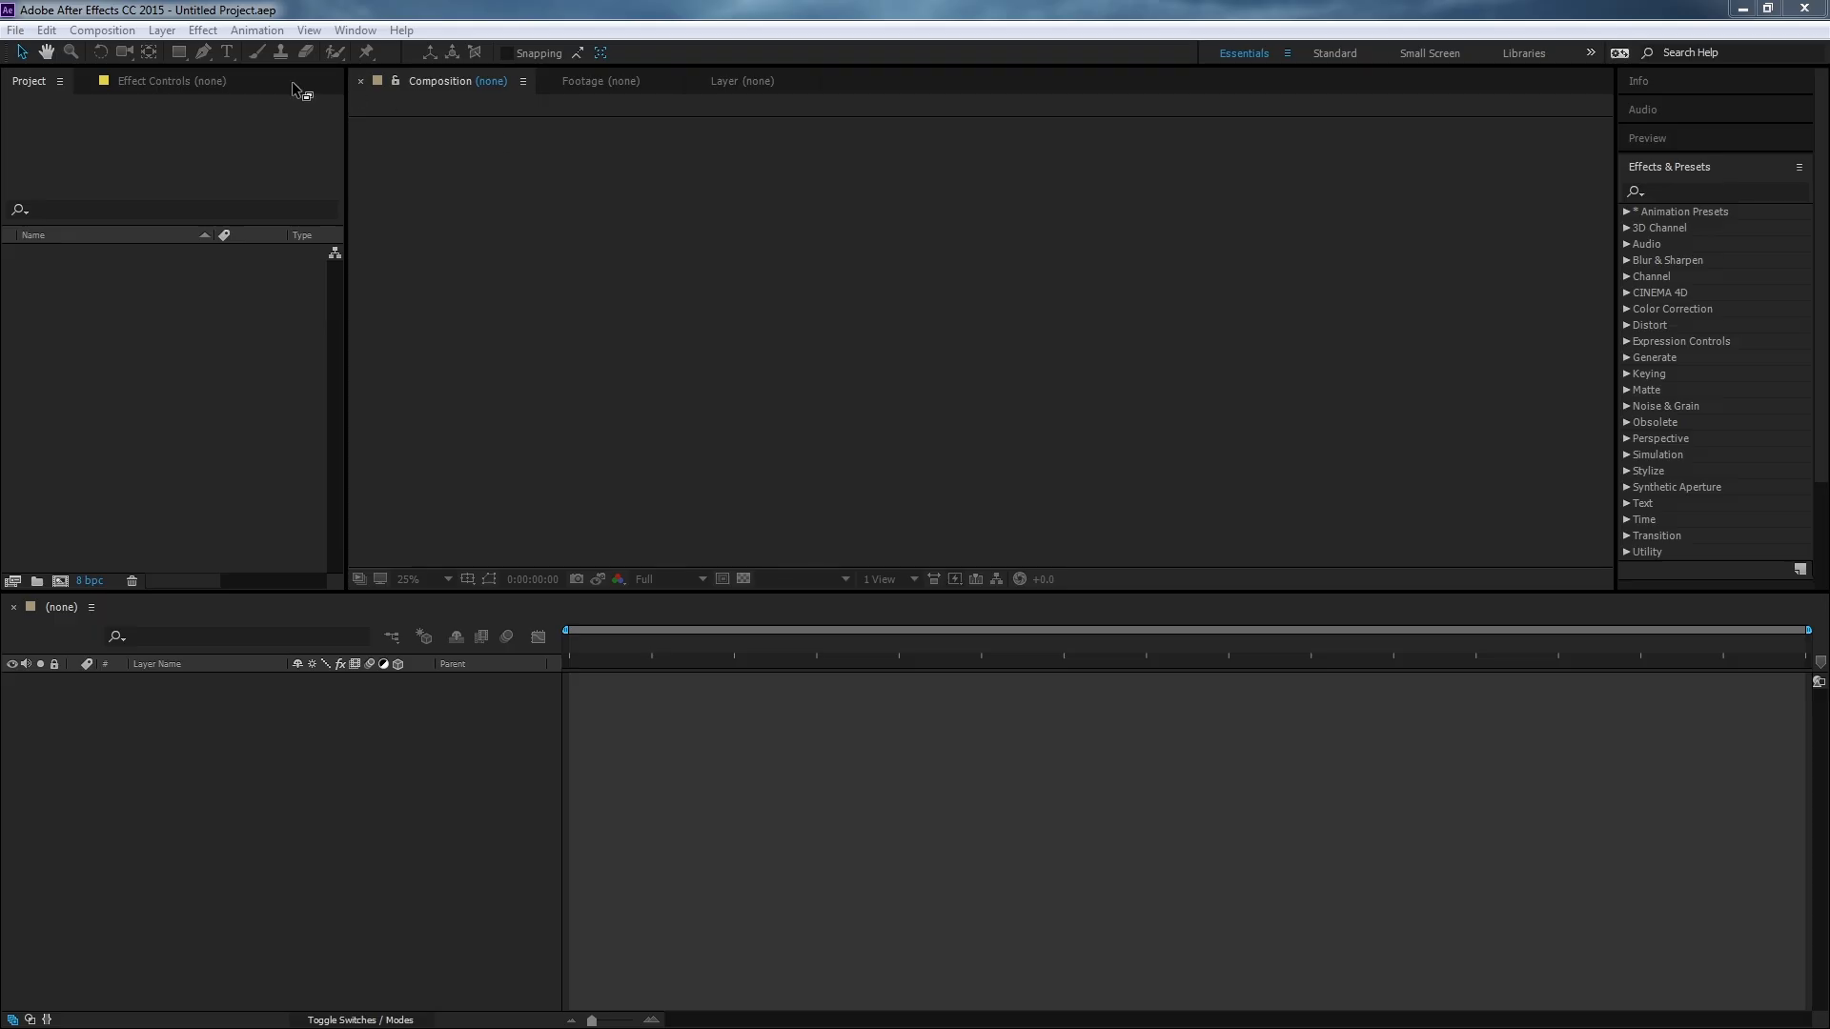
# Create a new composition and name it Example Comp.
pyautogui.click(101, 32)
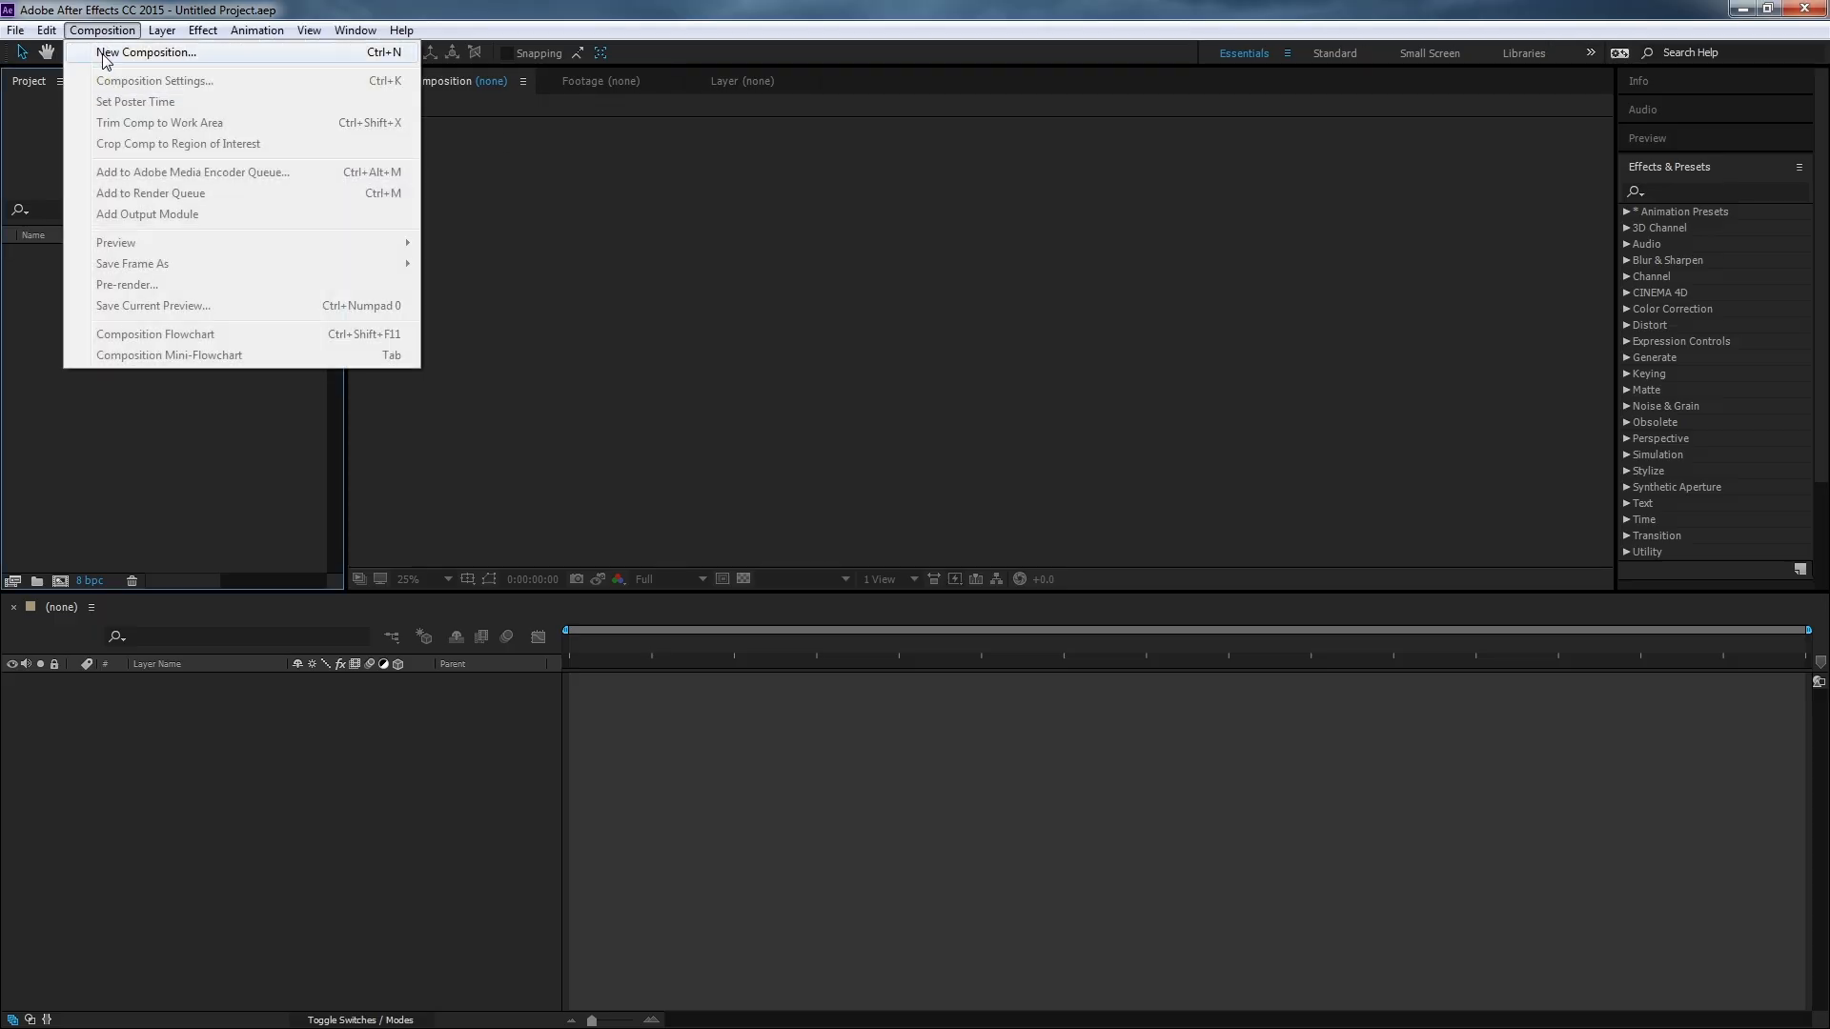
pyautogui.click(364, 55)
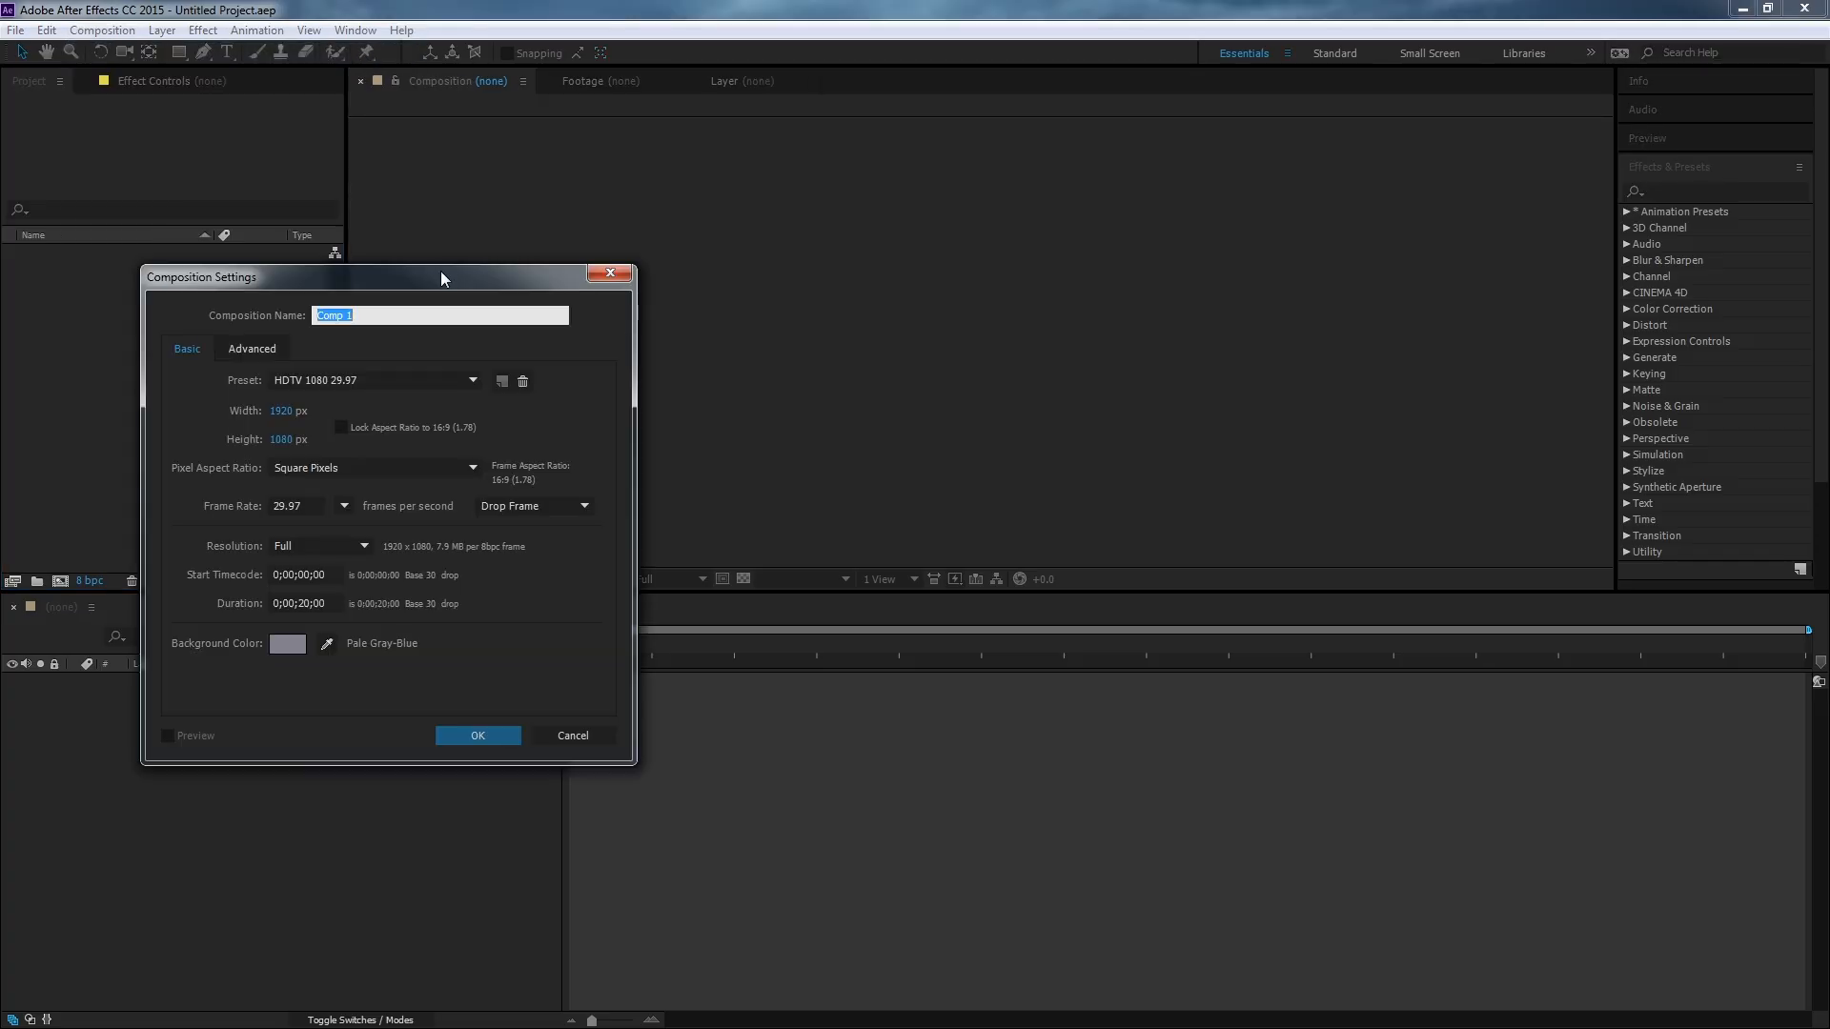
pyautogui.moveTo(441, 278); pyautogui.dragTo(741, 209)
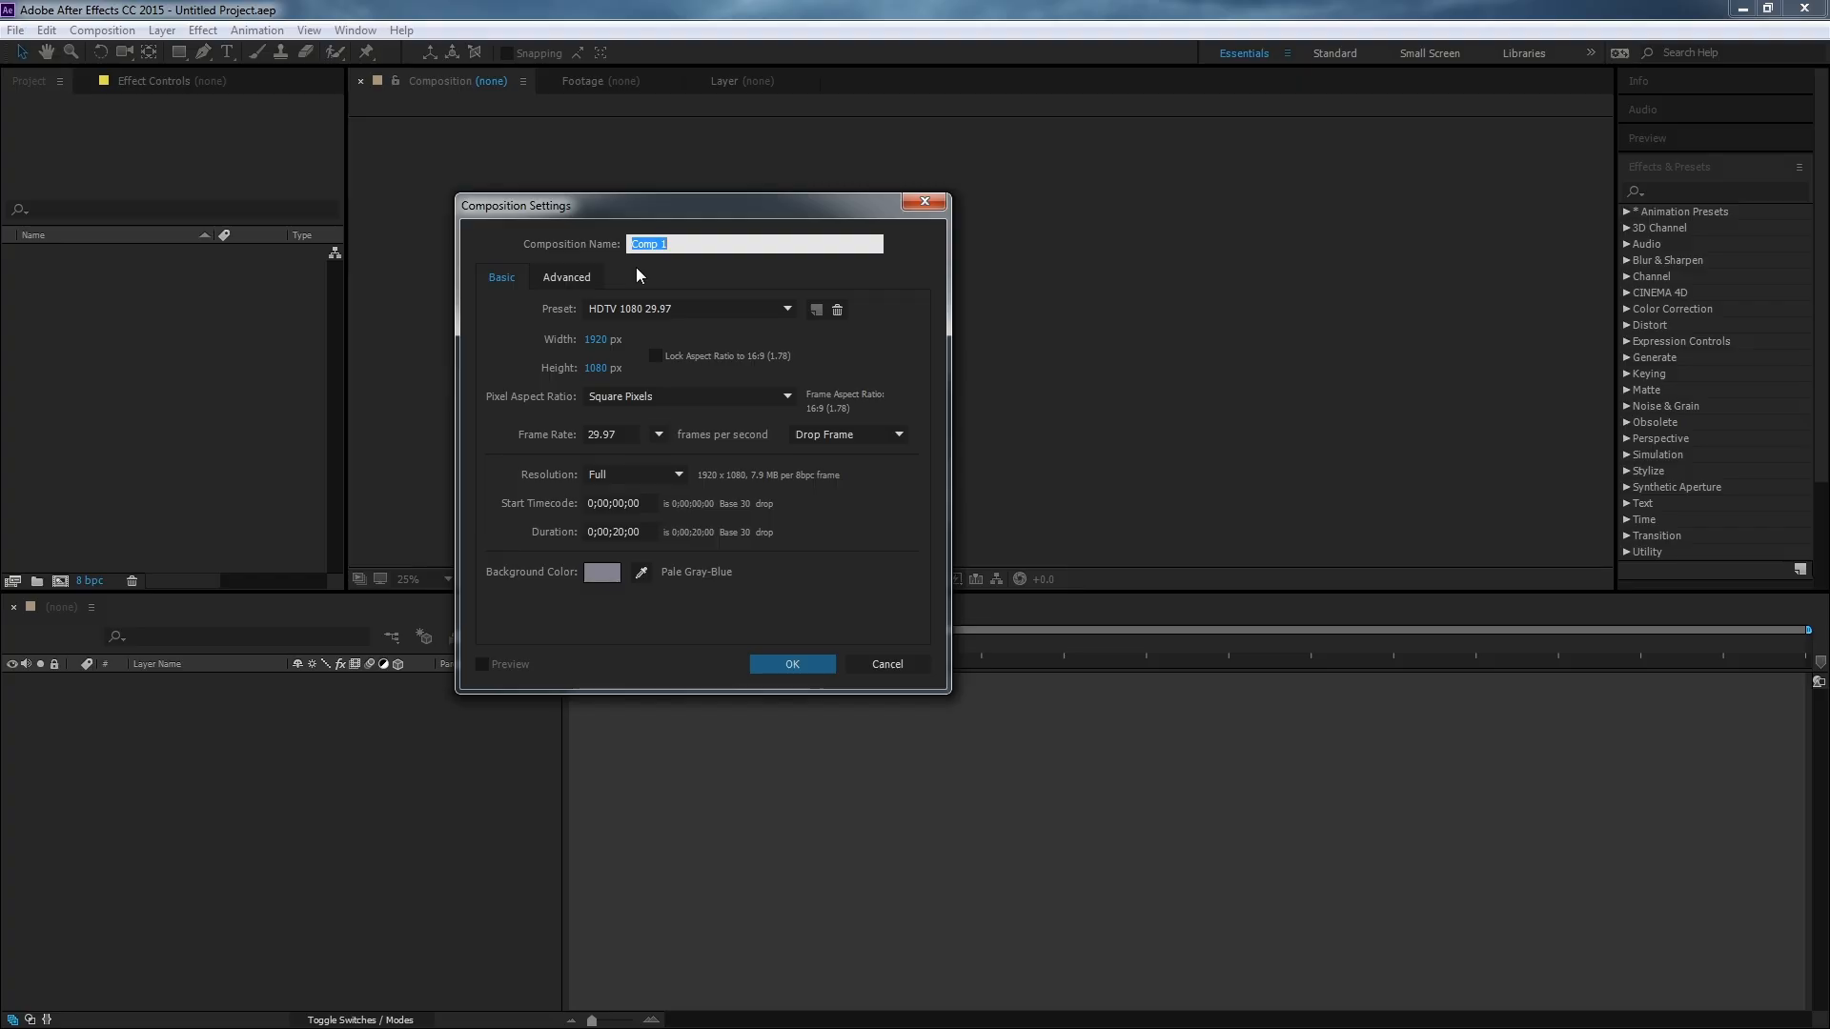
pyautogui.doubleClick(703, 238)
pyautogui.tripleClick(704, 238)
pyautogui.write('Example Com')
pyautogui.click(633, 315)
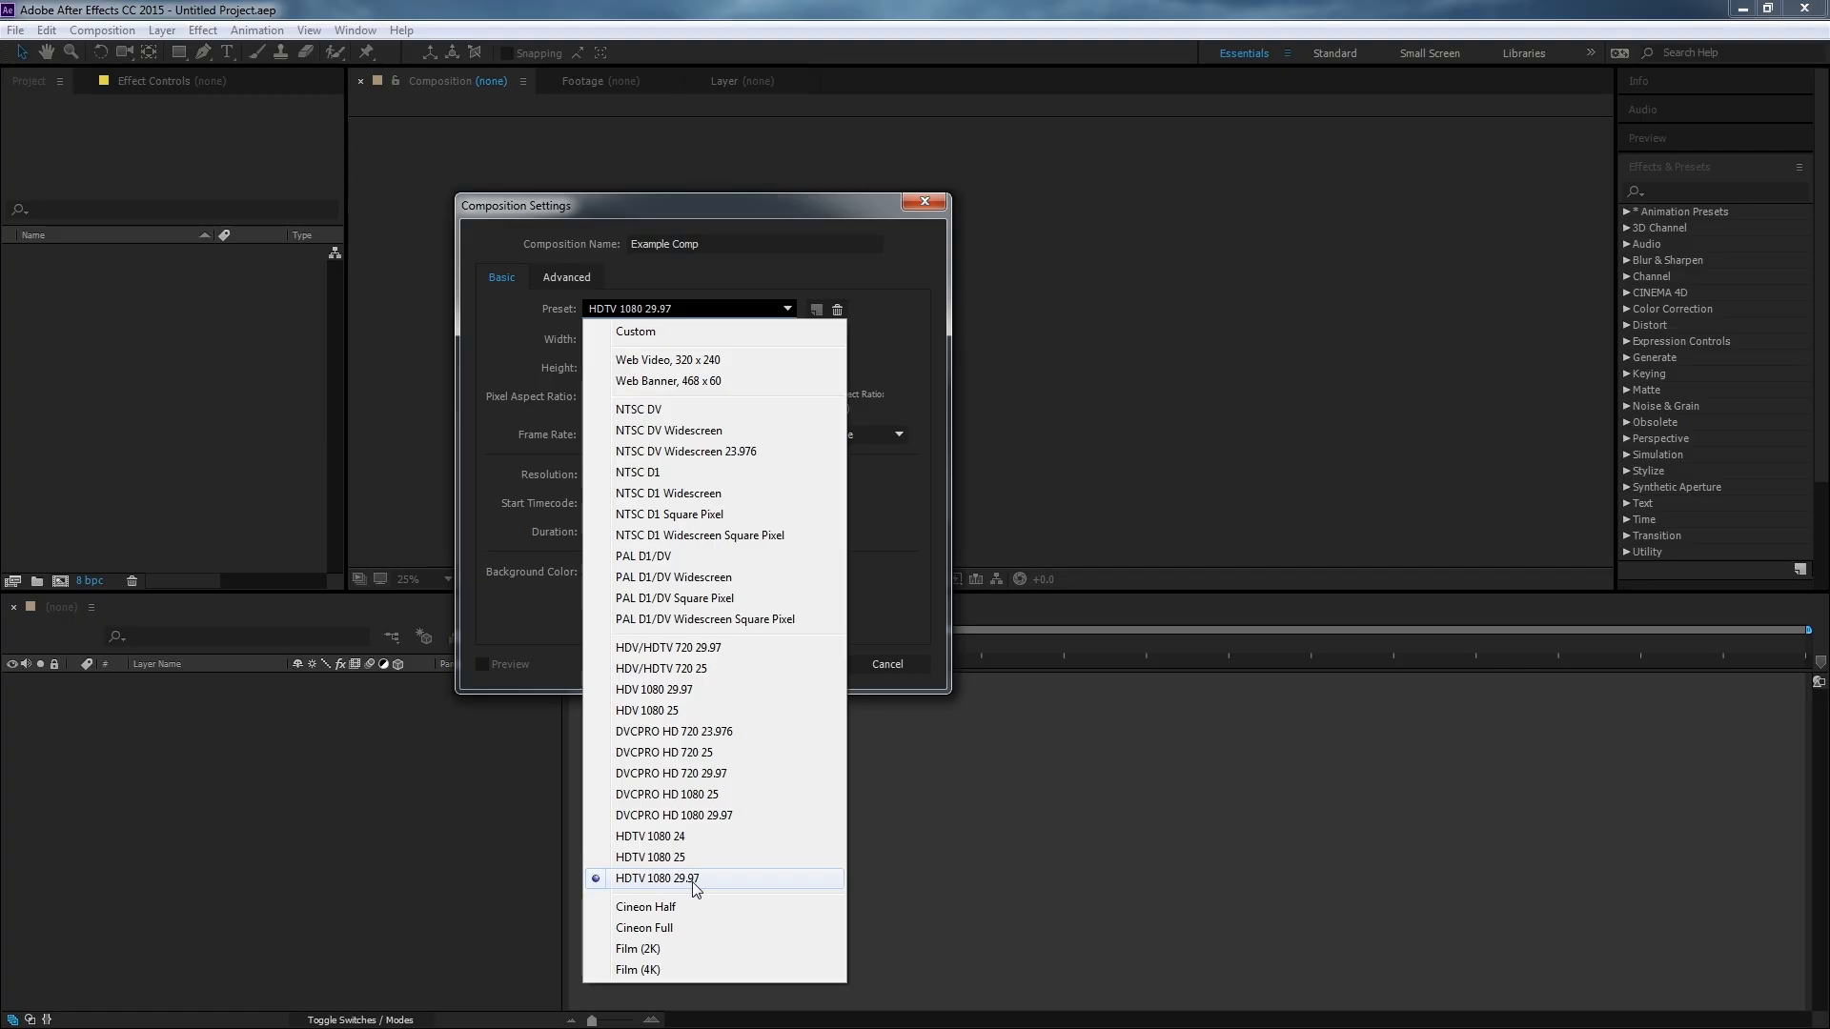
pyautogui.click(898, 540)
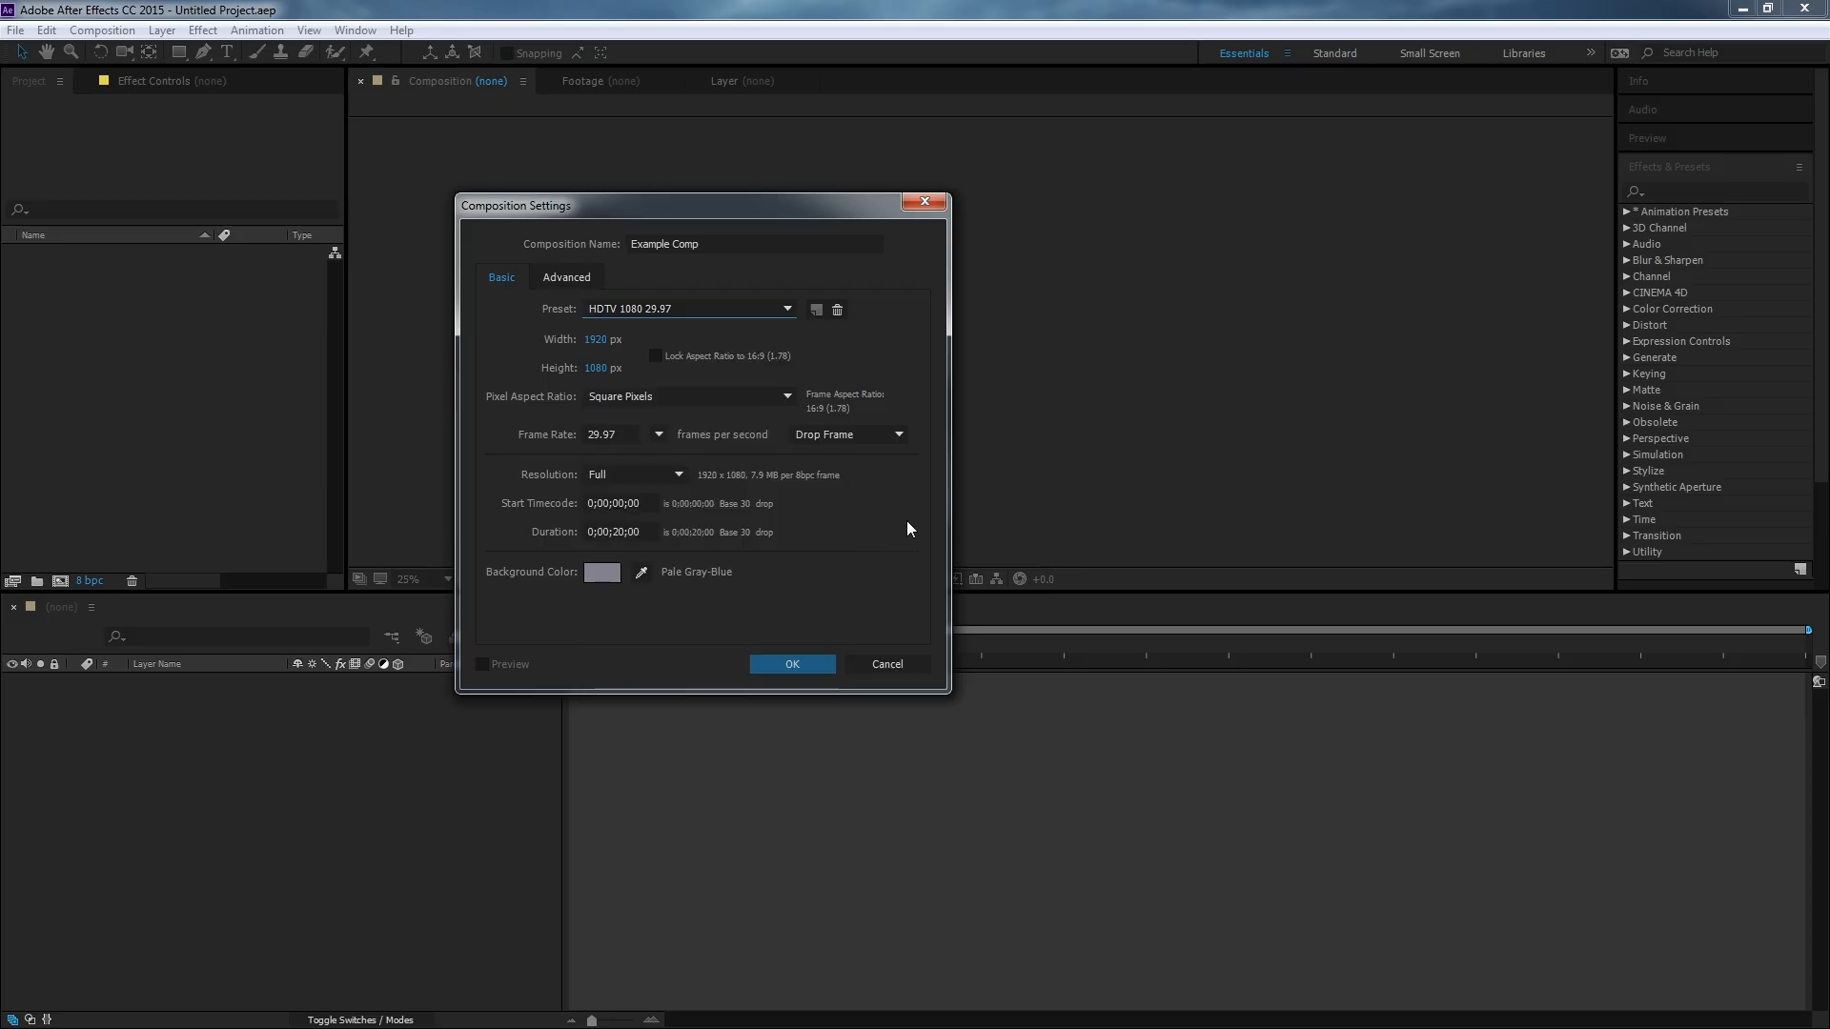
pyautogui.click(644, 302)
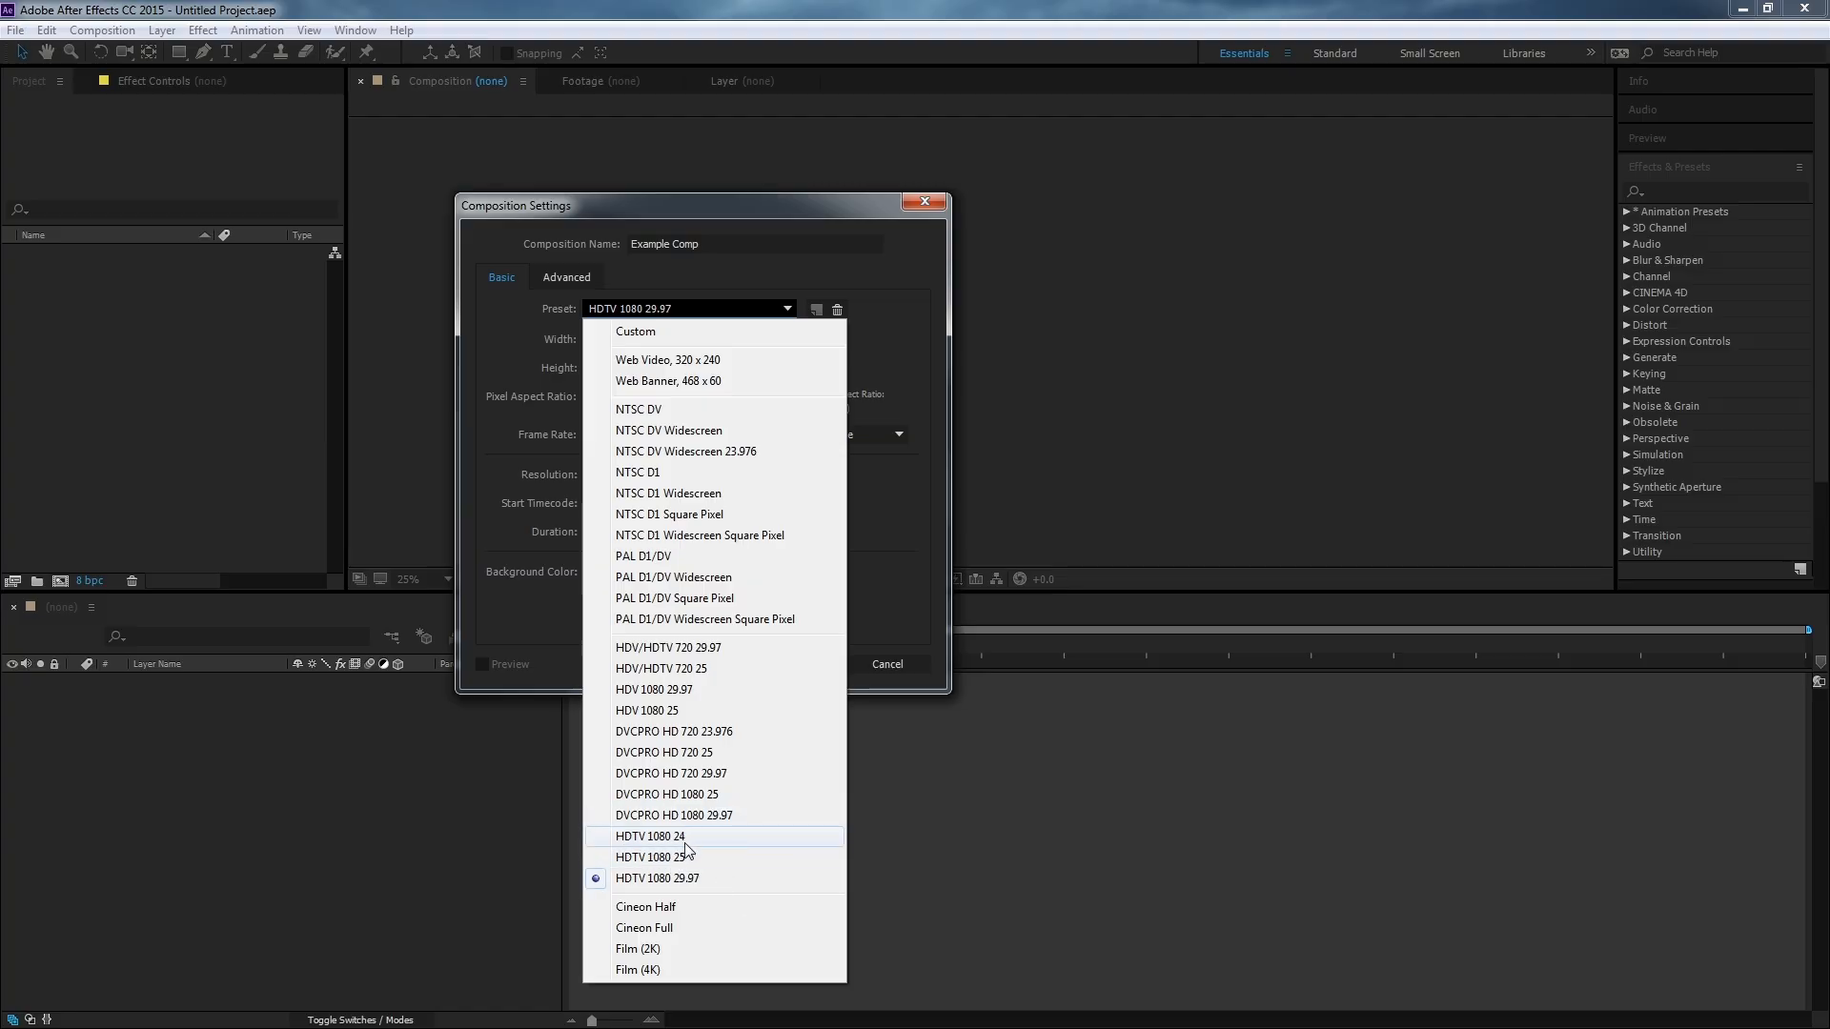
pyautogui.click(911, 352)
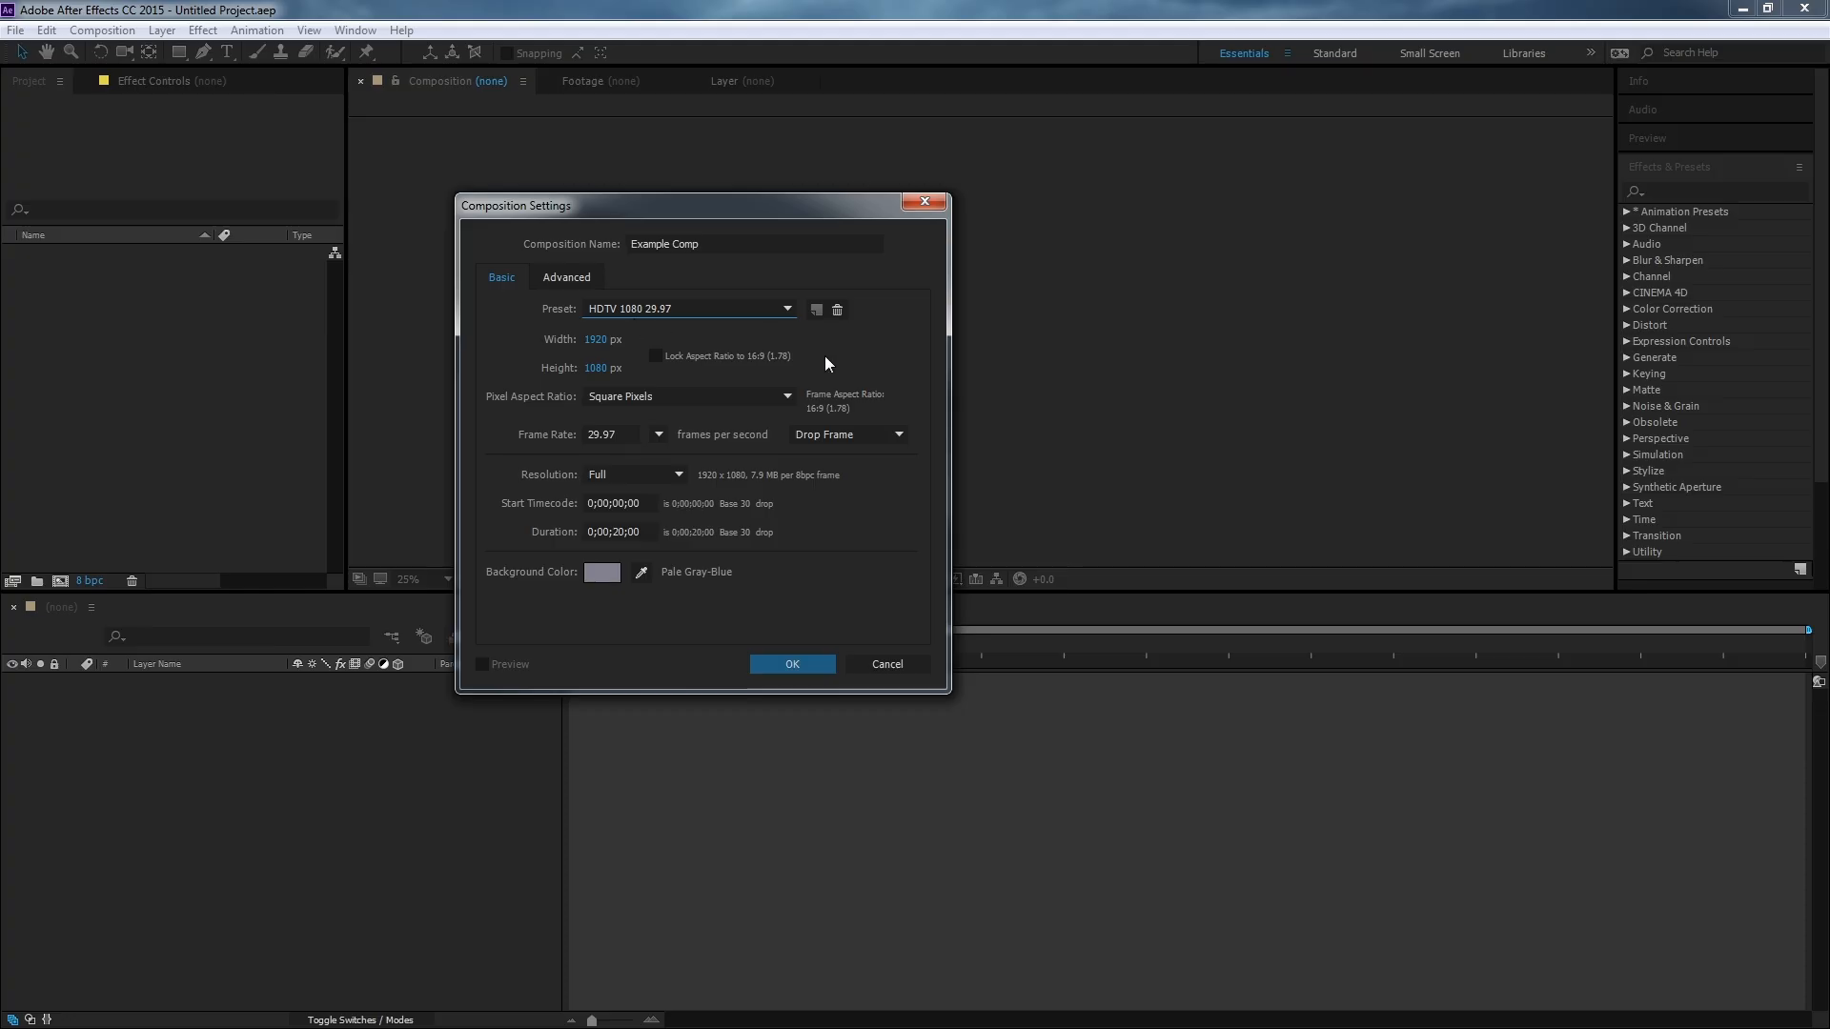
# Set the composition width to 1980 px.
pyautogui.moveTo(597, 350); pyautogui.dragTo(1330, 359)
pyautogui.click(610, 345)
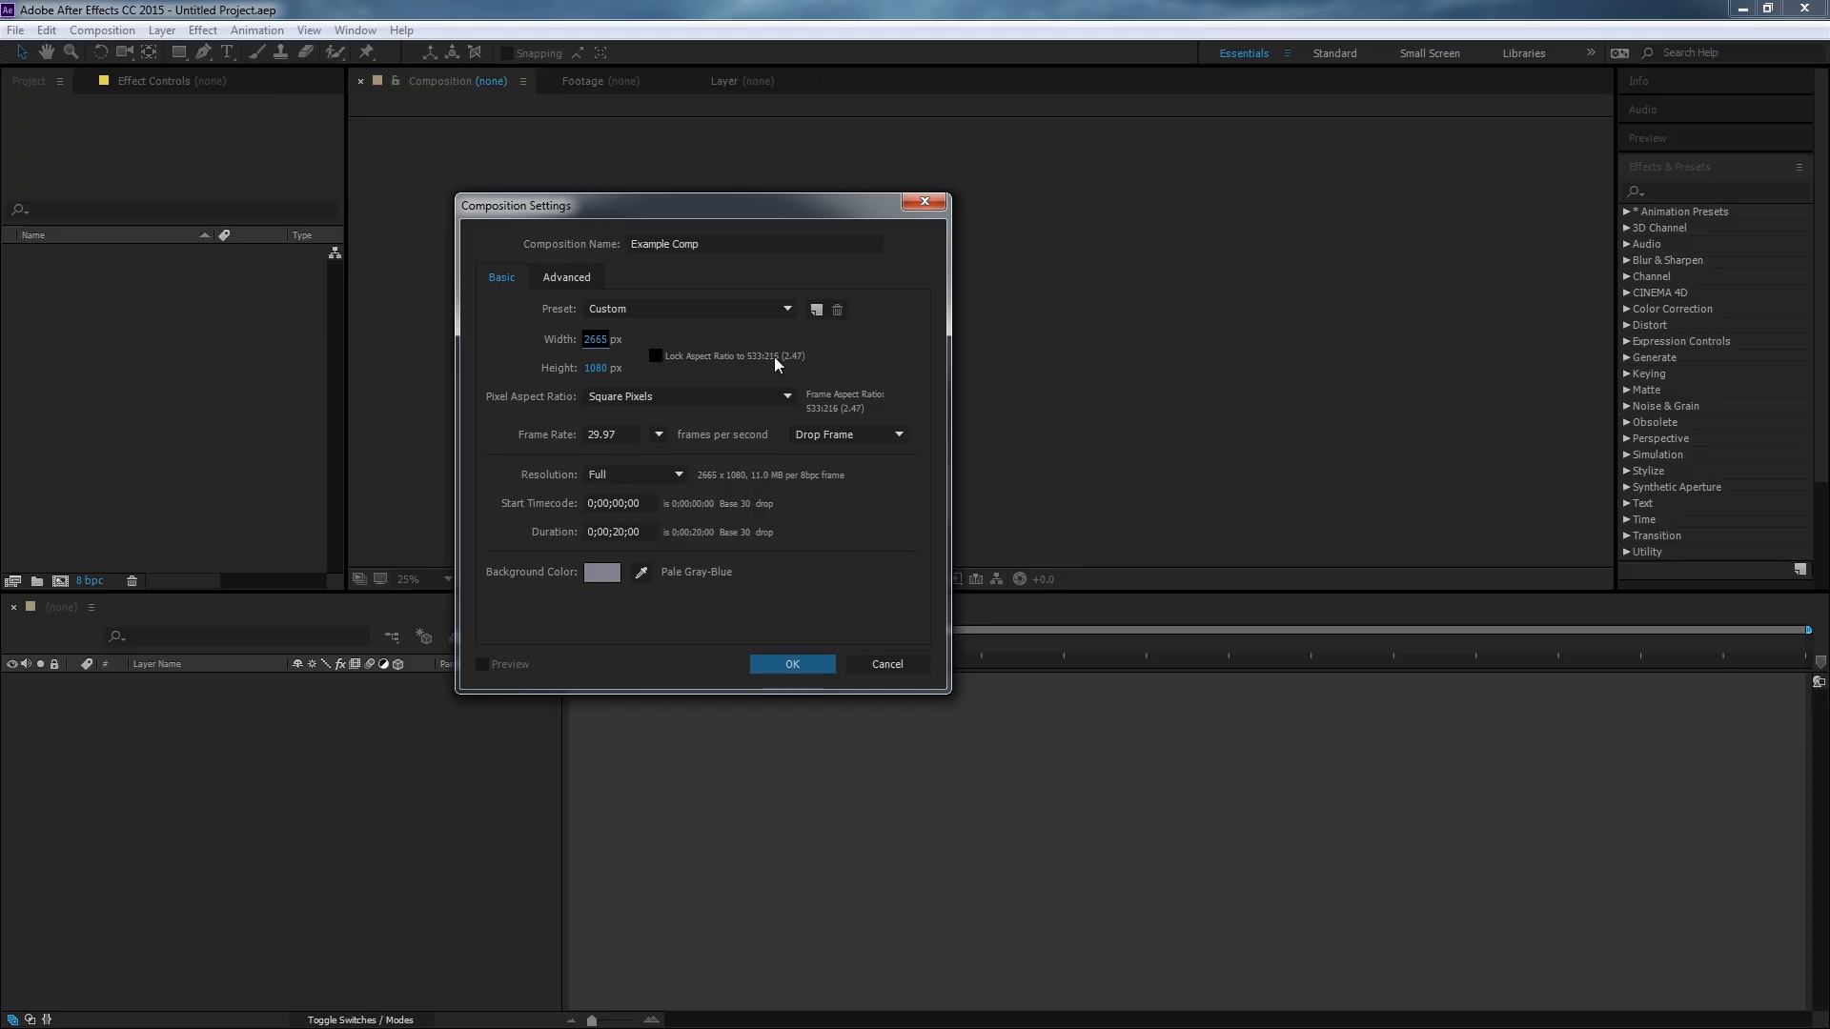
pyautogui.click(591, 339)
pyautogui.write('19')
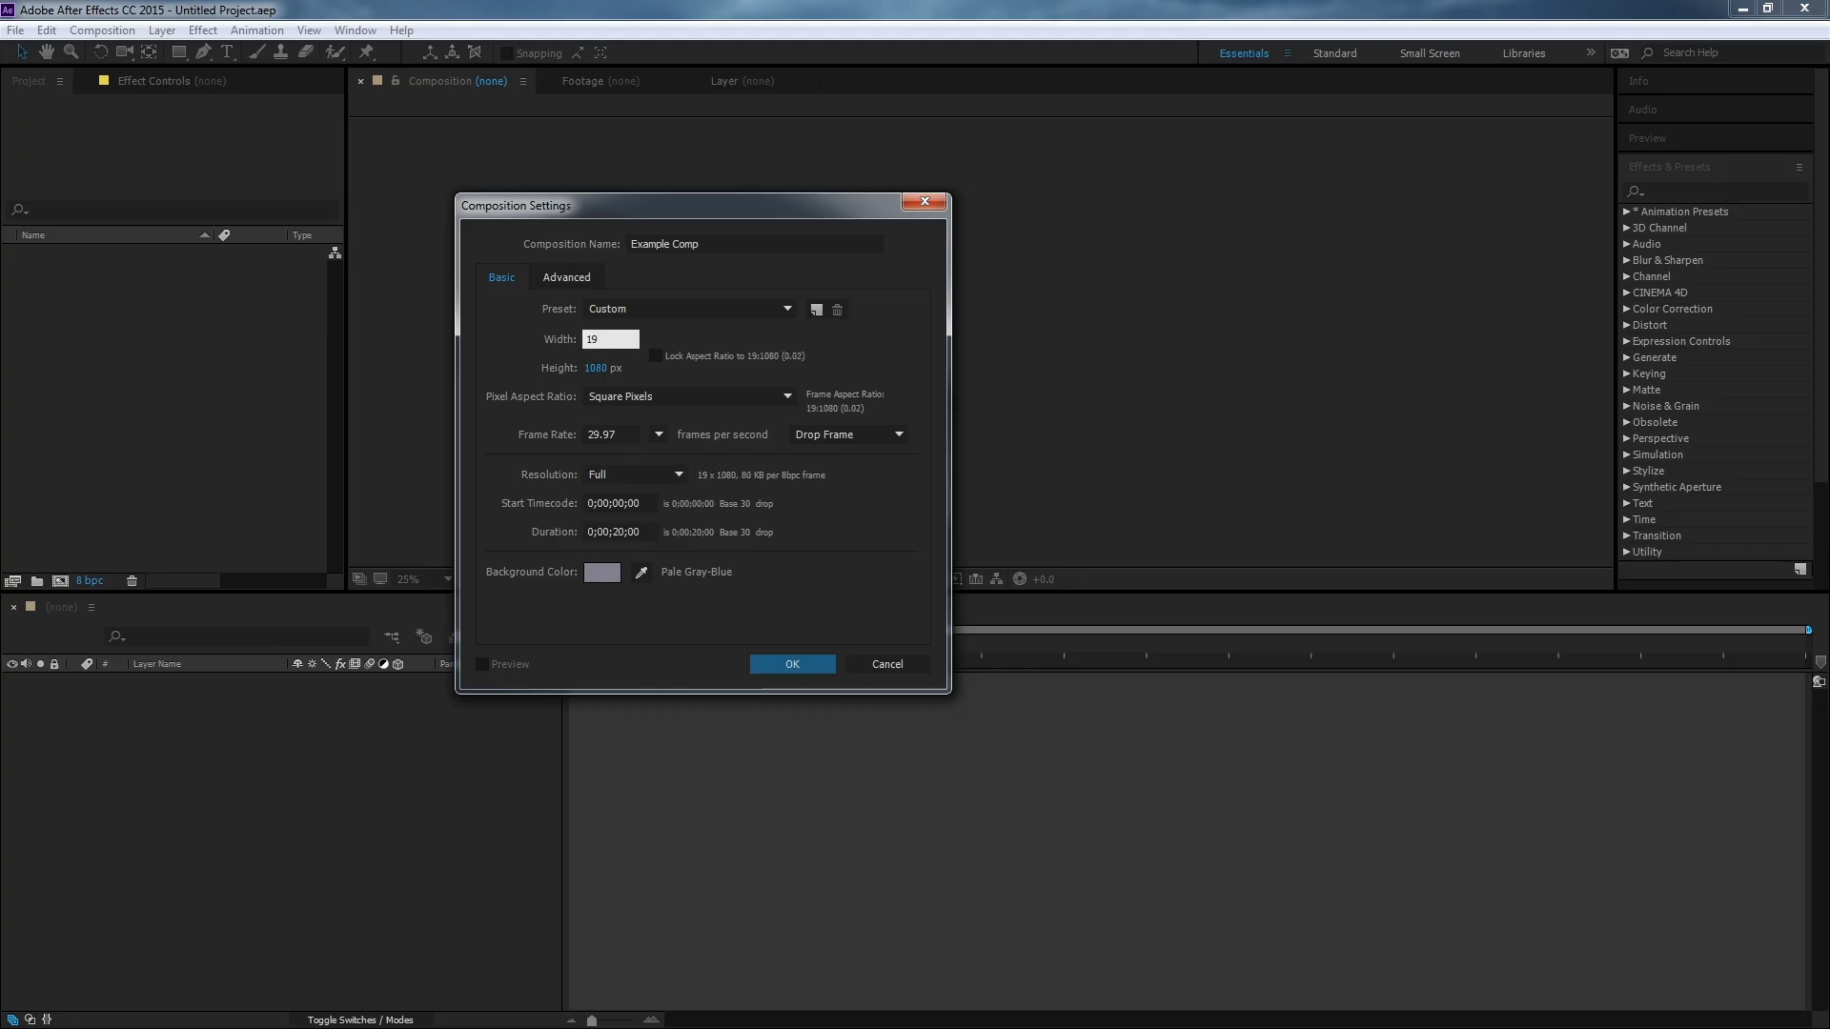
pyautogui.write('80')
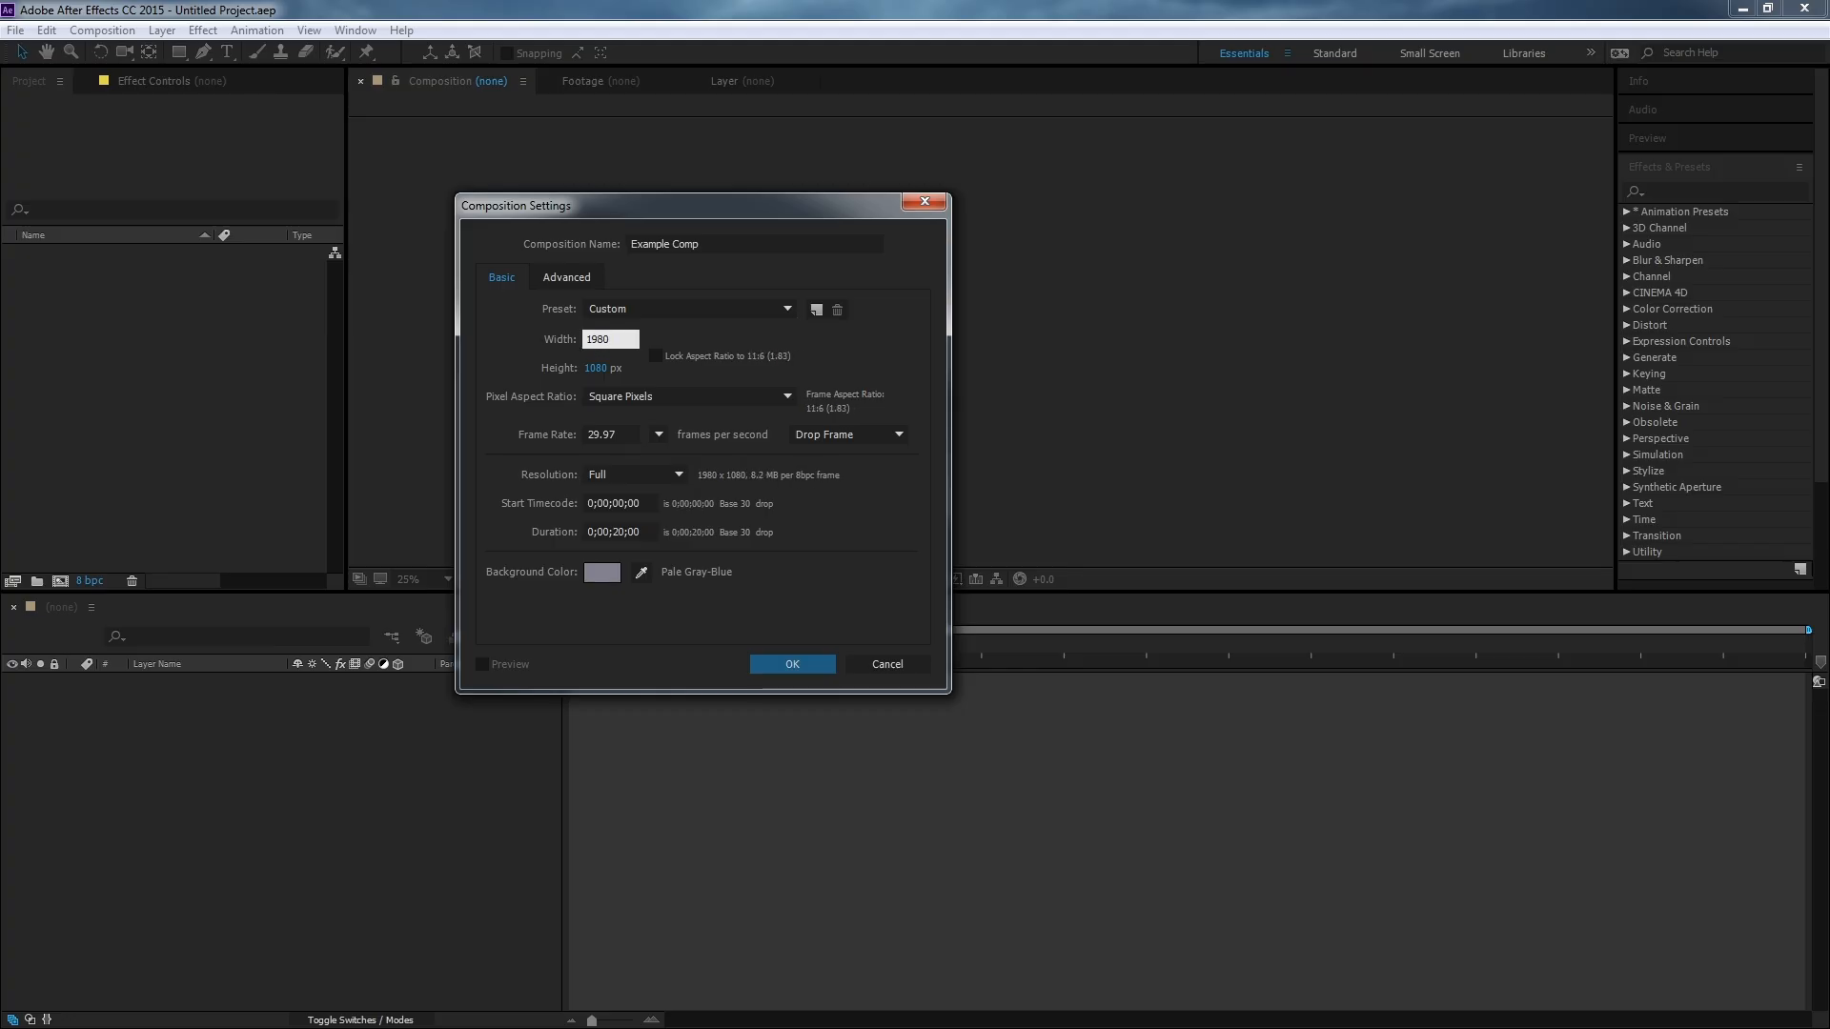
pyautogui.click(697, 353)
pyautogui.click(706, 353)
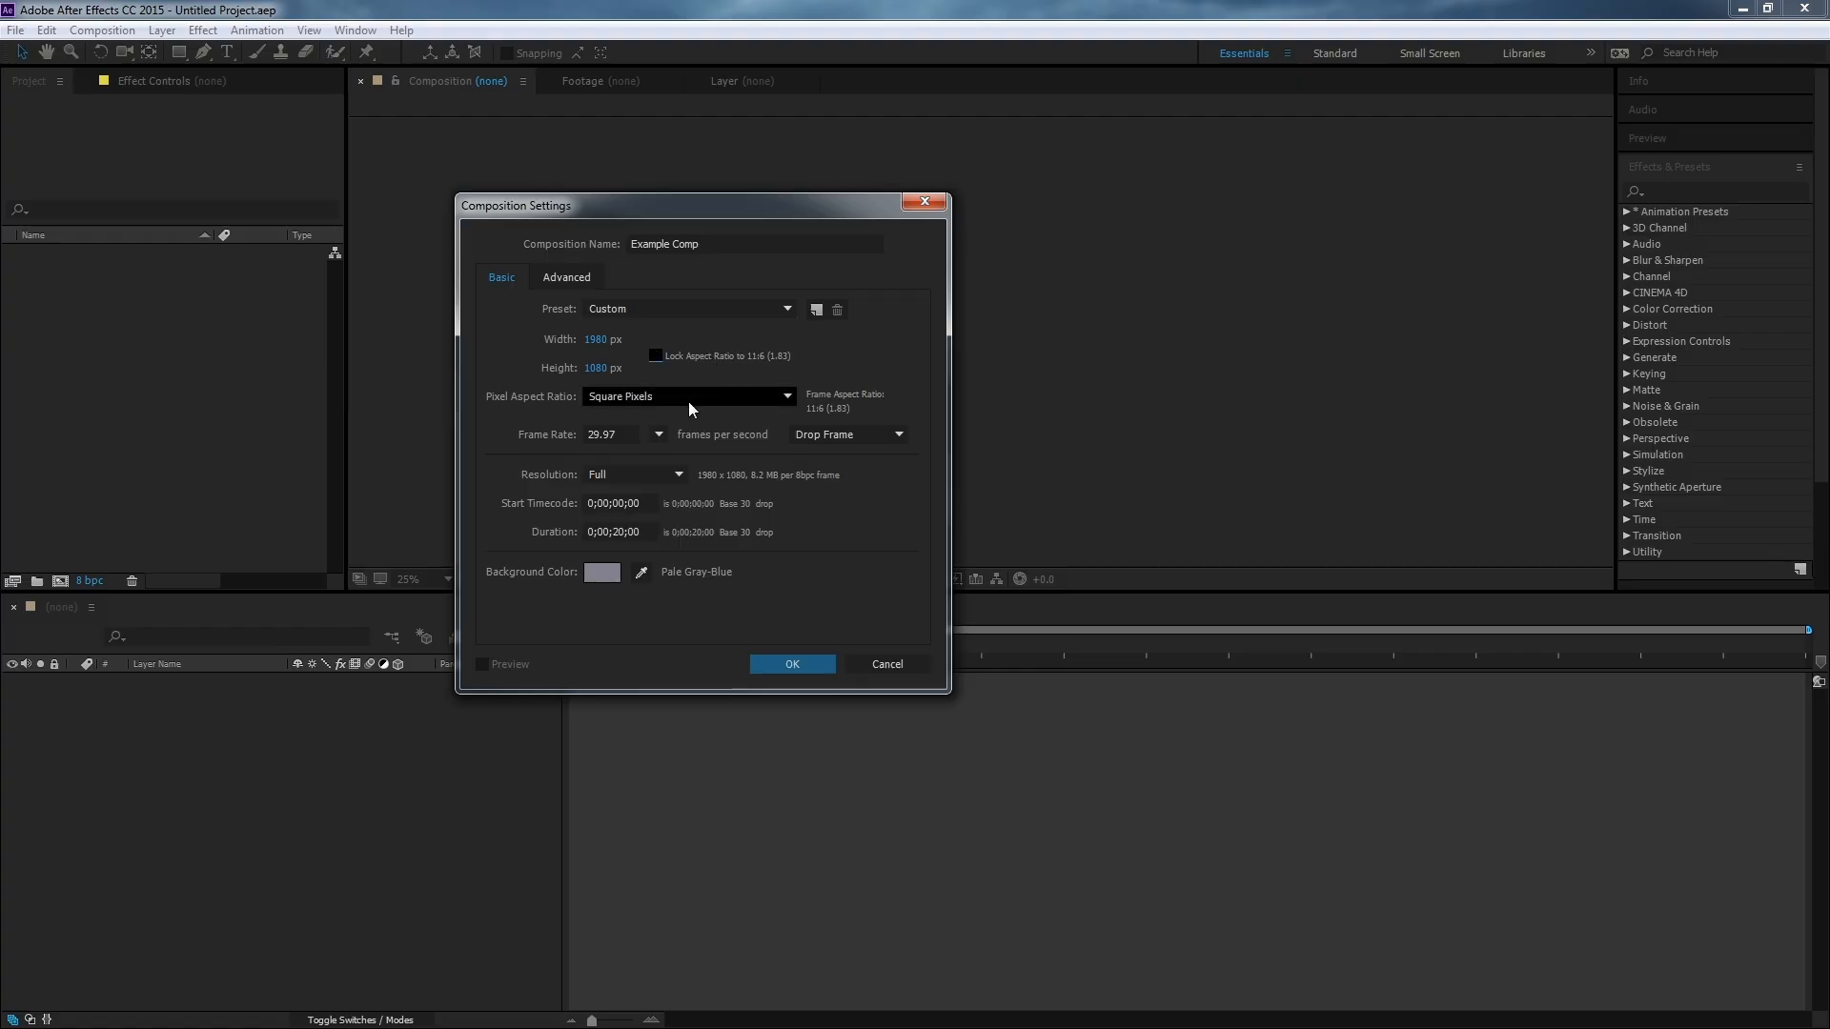
# Set the pixel aspect ratio to Square Pixels.
pyautogui.click(652, 400)
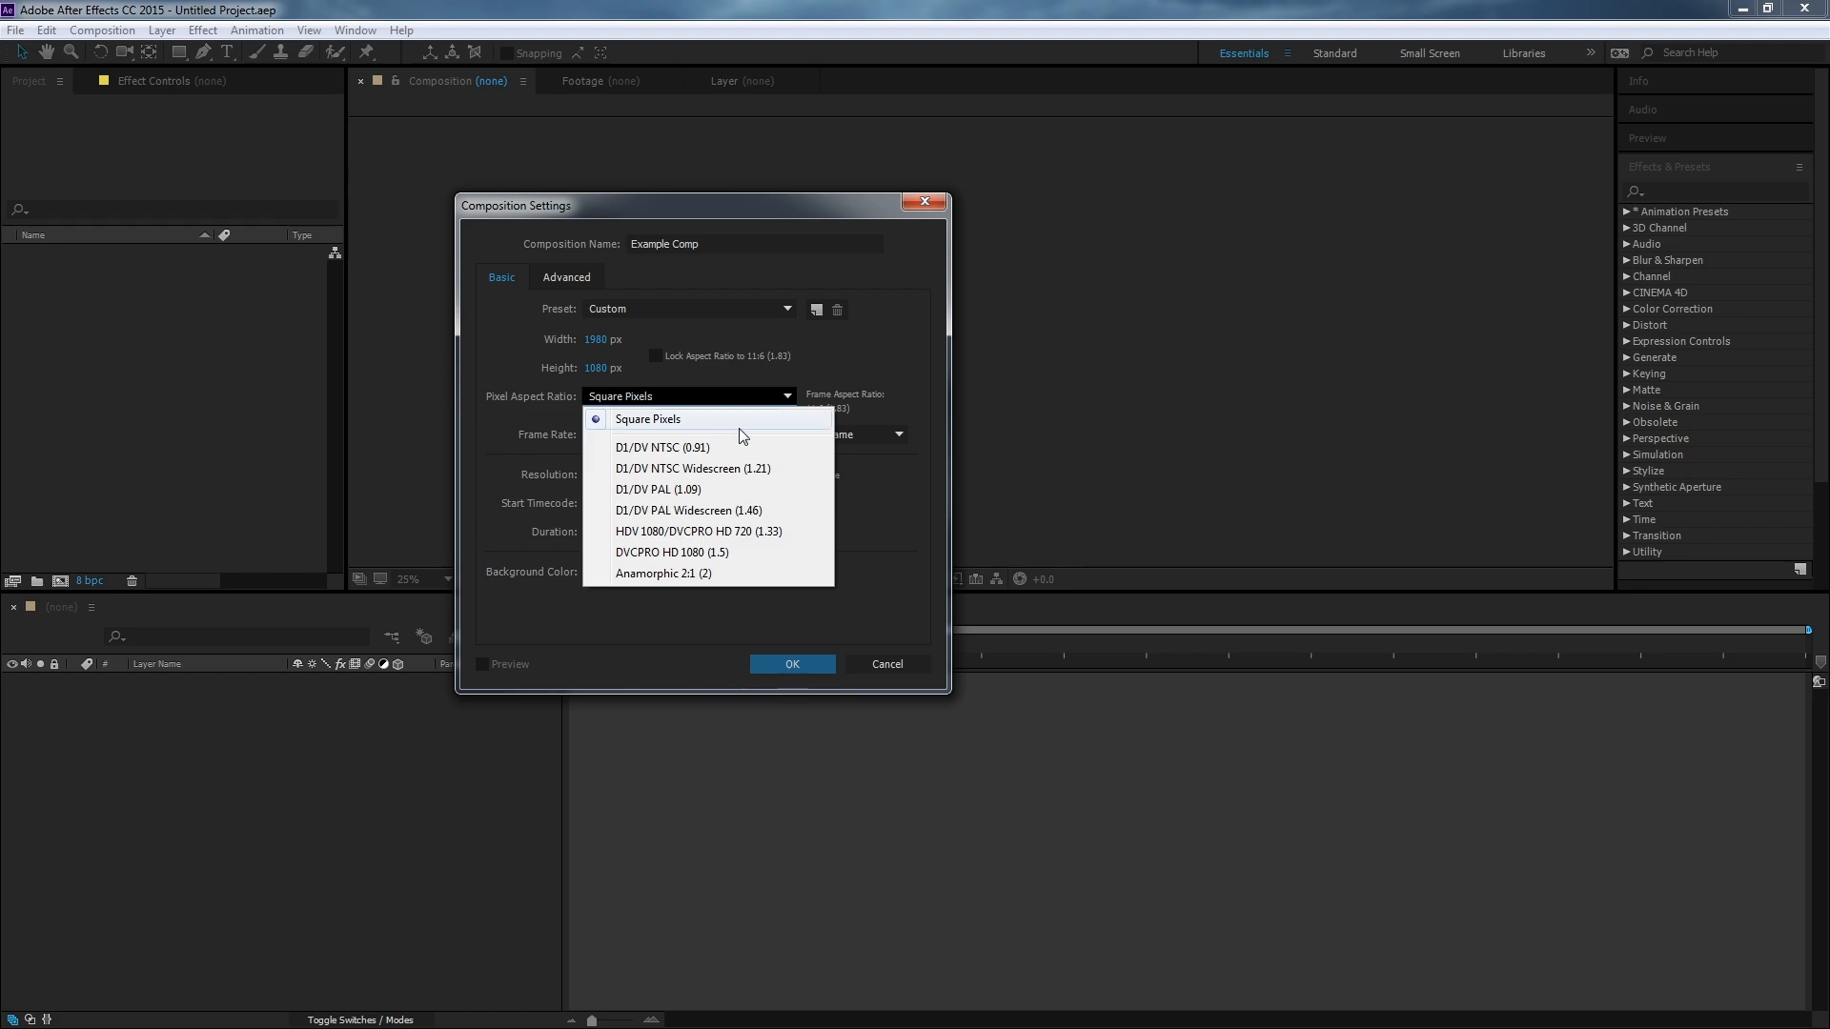
pyautogui.click(673, 423)
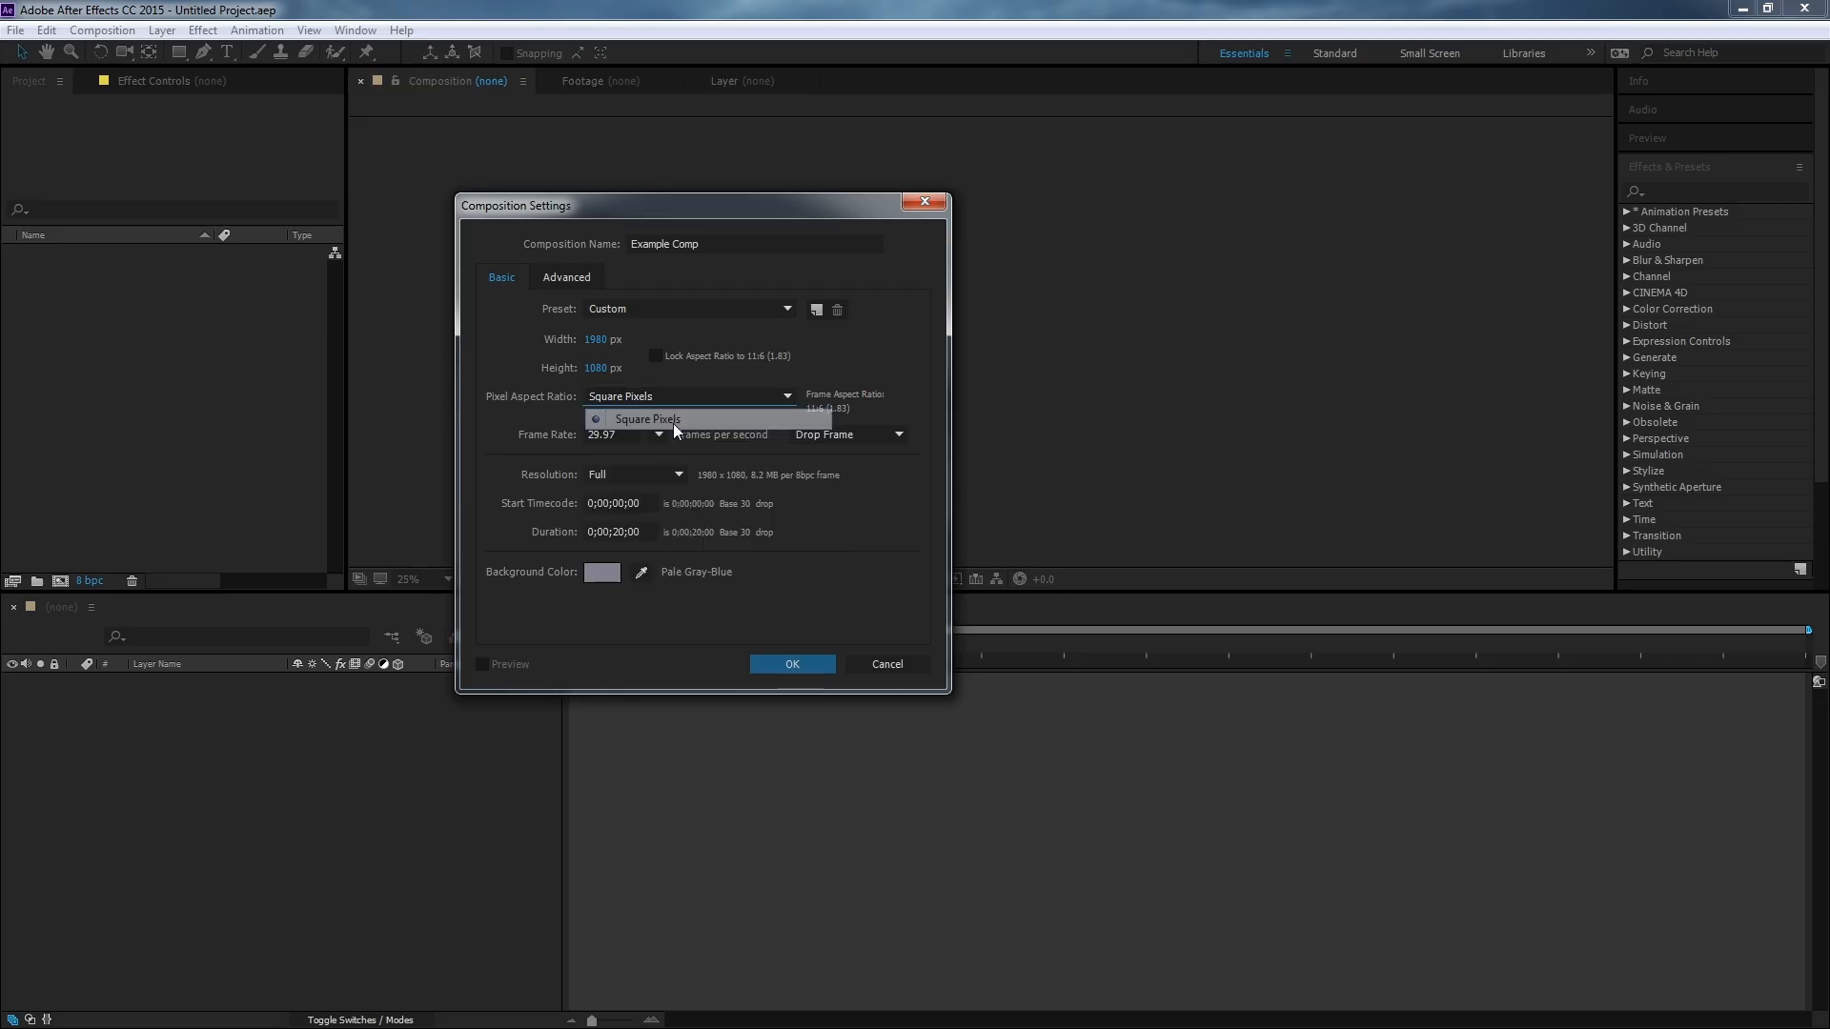
pyautogui.click(686, 397)
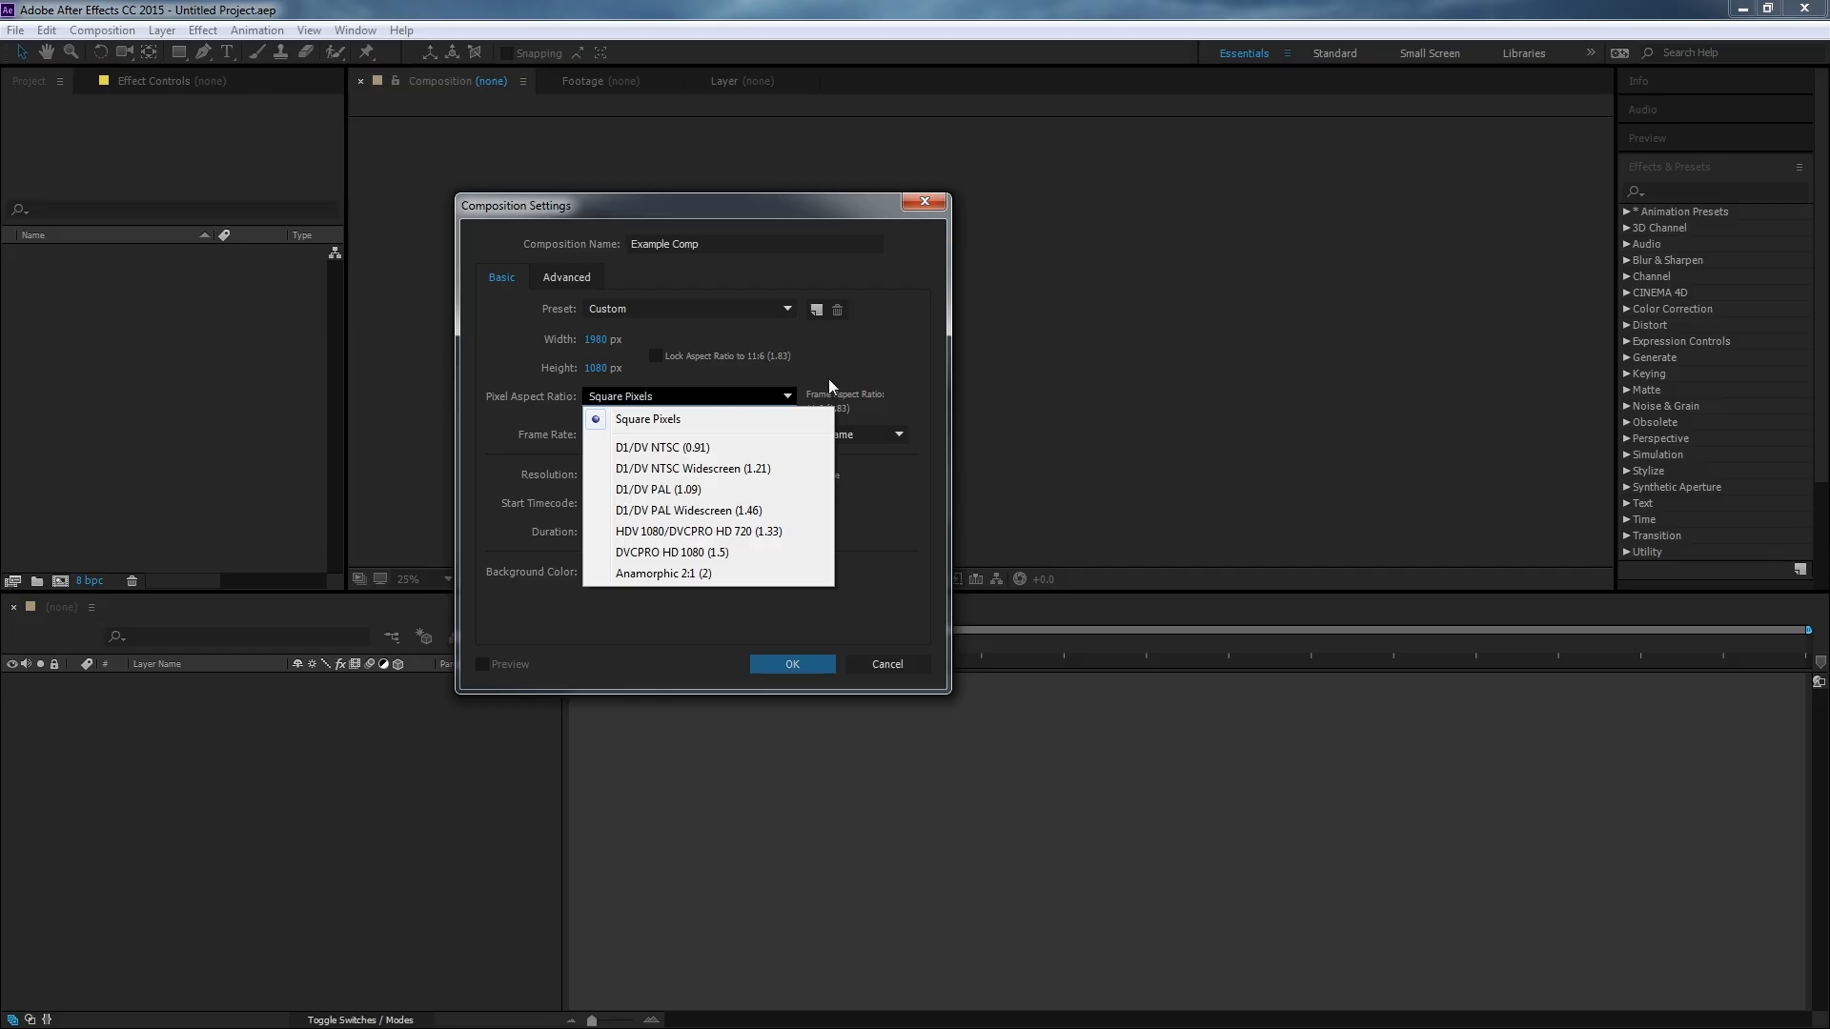
pyautogui.click(854, 370)
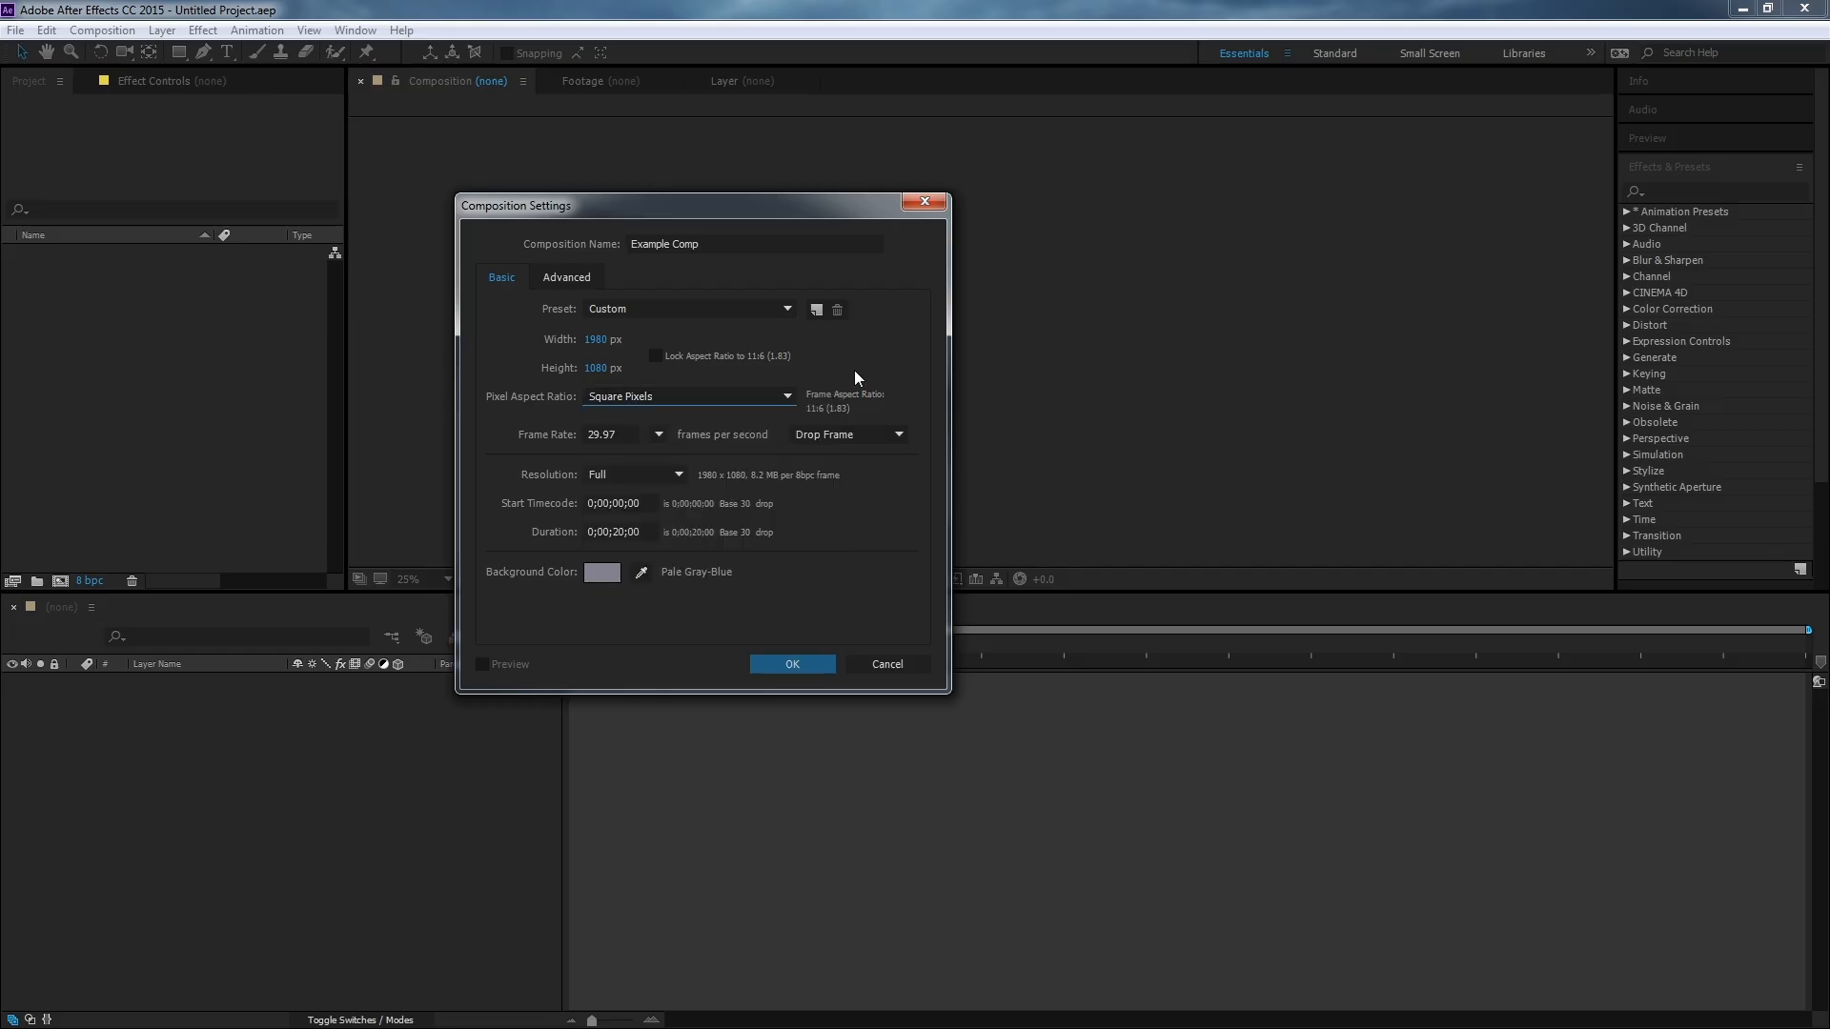
# Set the frame rate to 30 frames per second.
pyautogui.click(623, 434)
pyautogui.write('30')
pyautogui.click(673, 410)
pyautogui.click(620, 434)
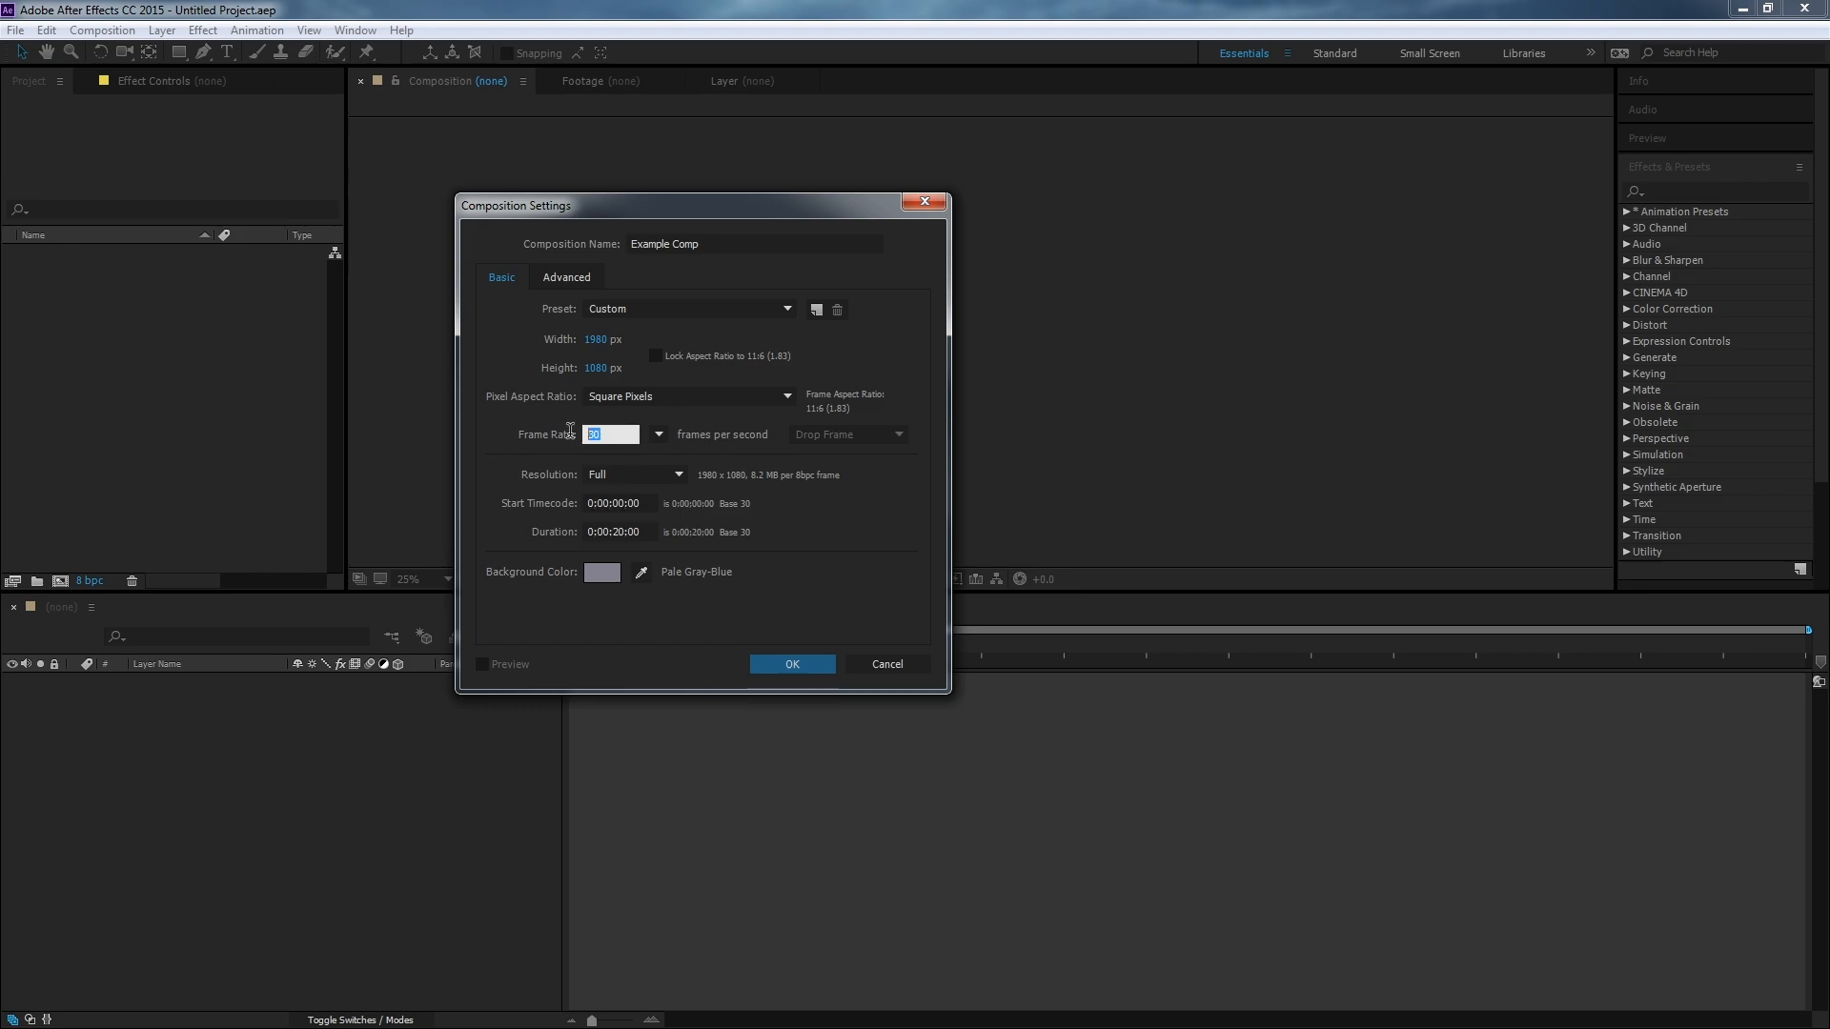
pyautogui.click(718, 419)
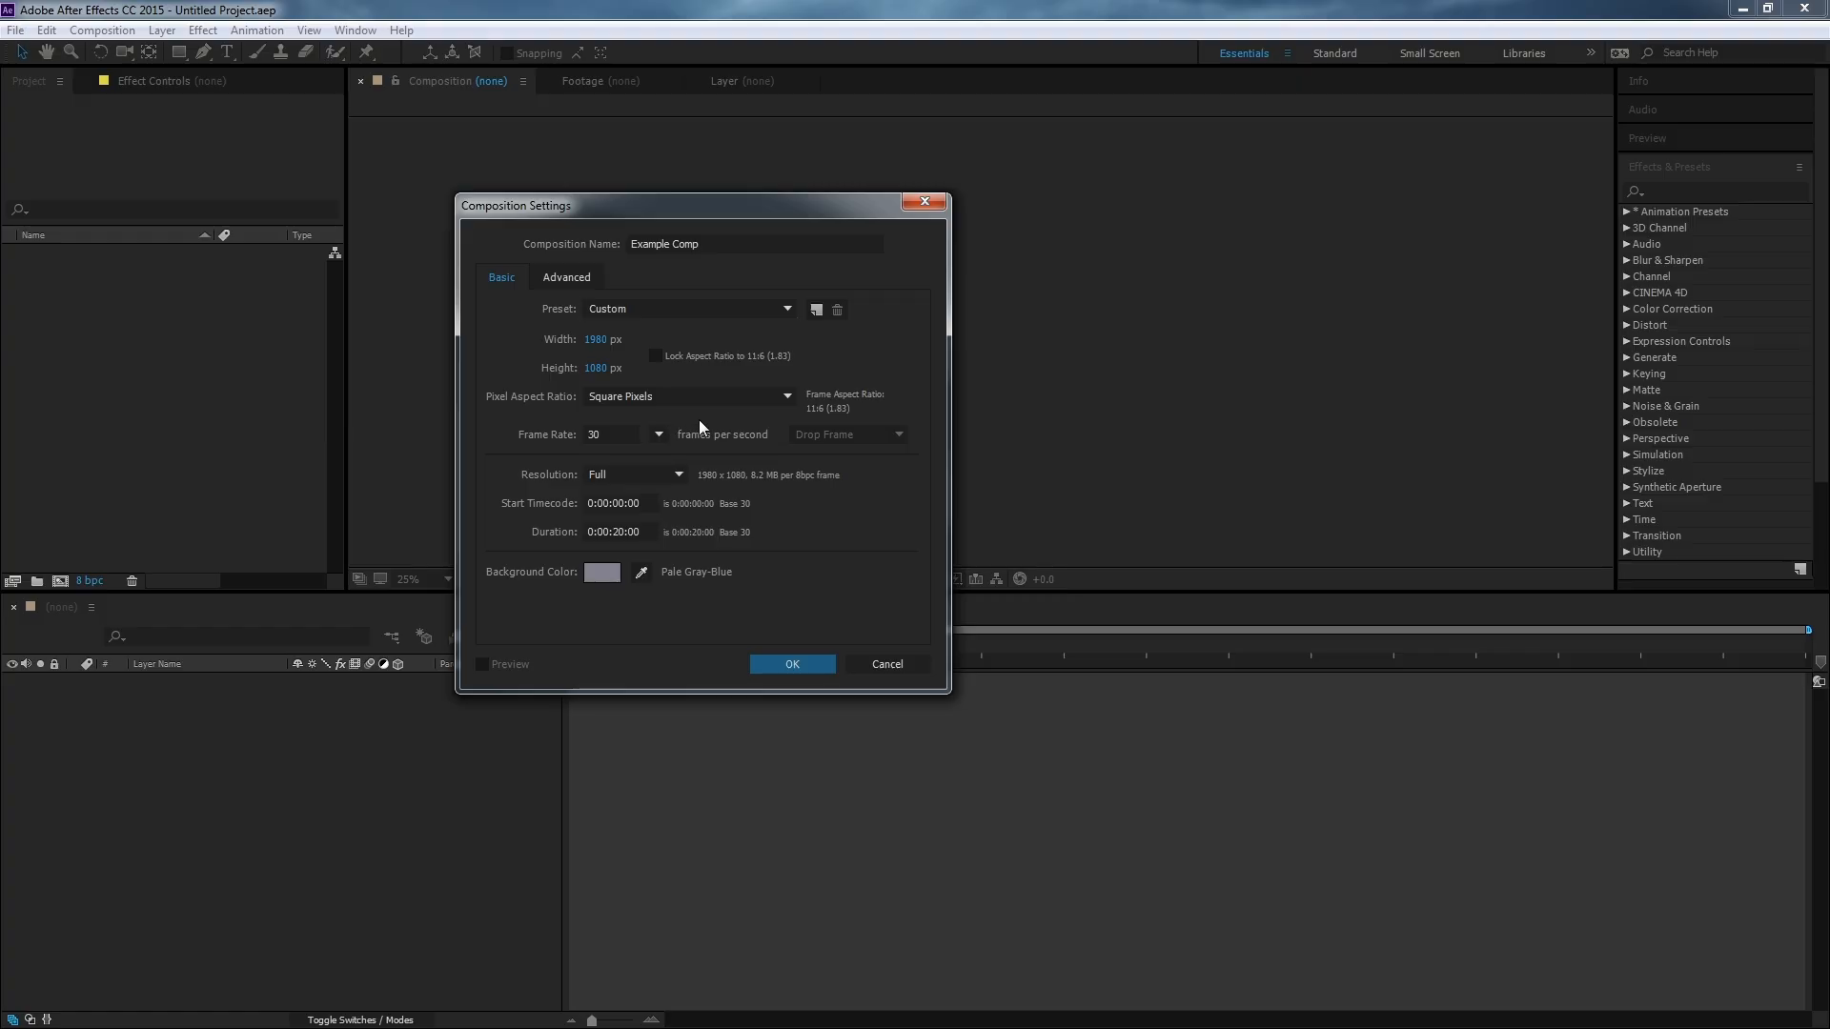
pyautogui.click(657, 436)
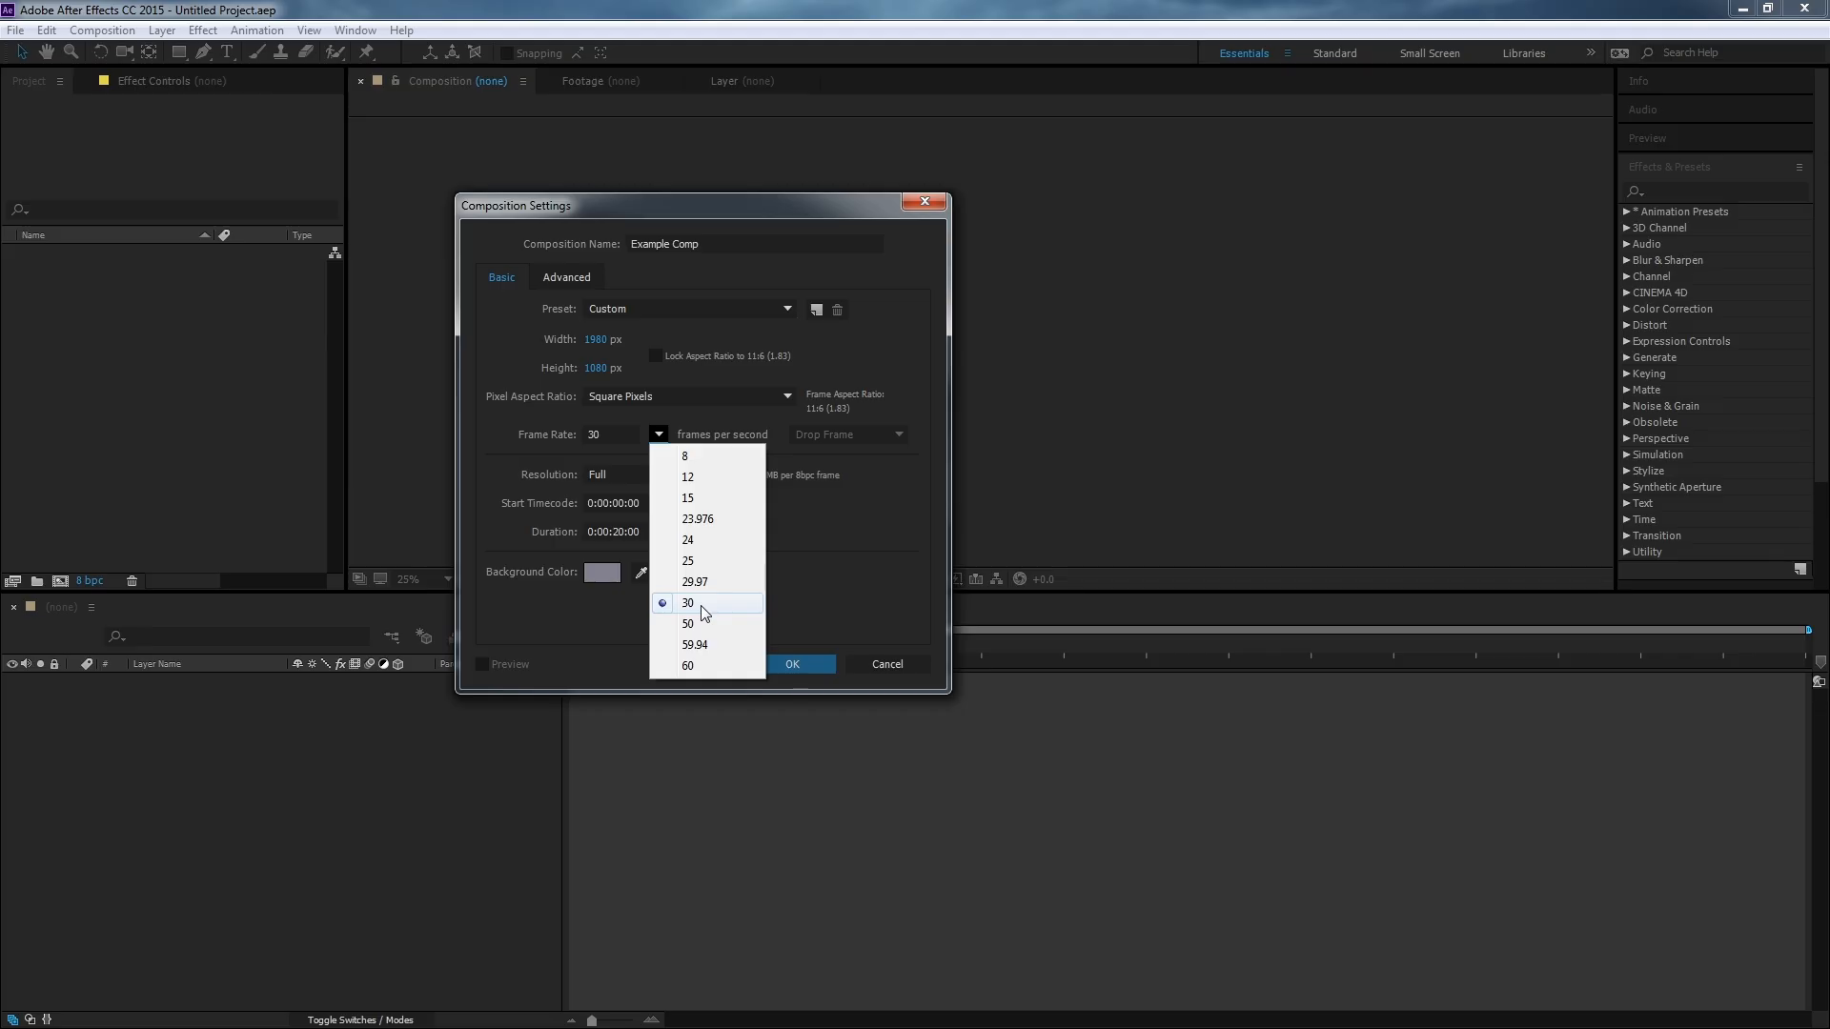
pyautogui.click(533, 463)
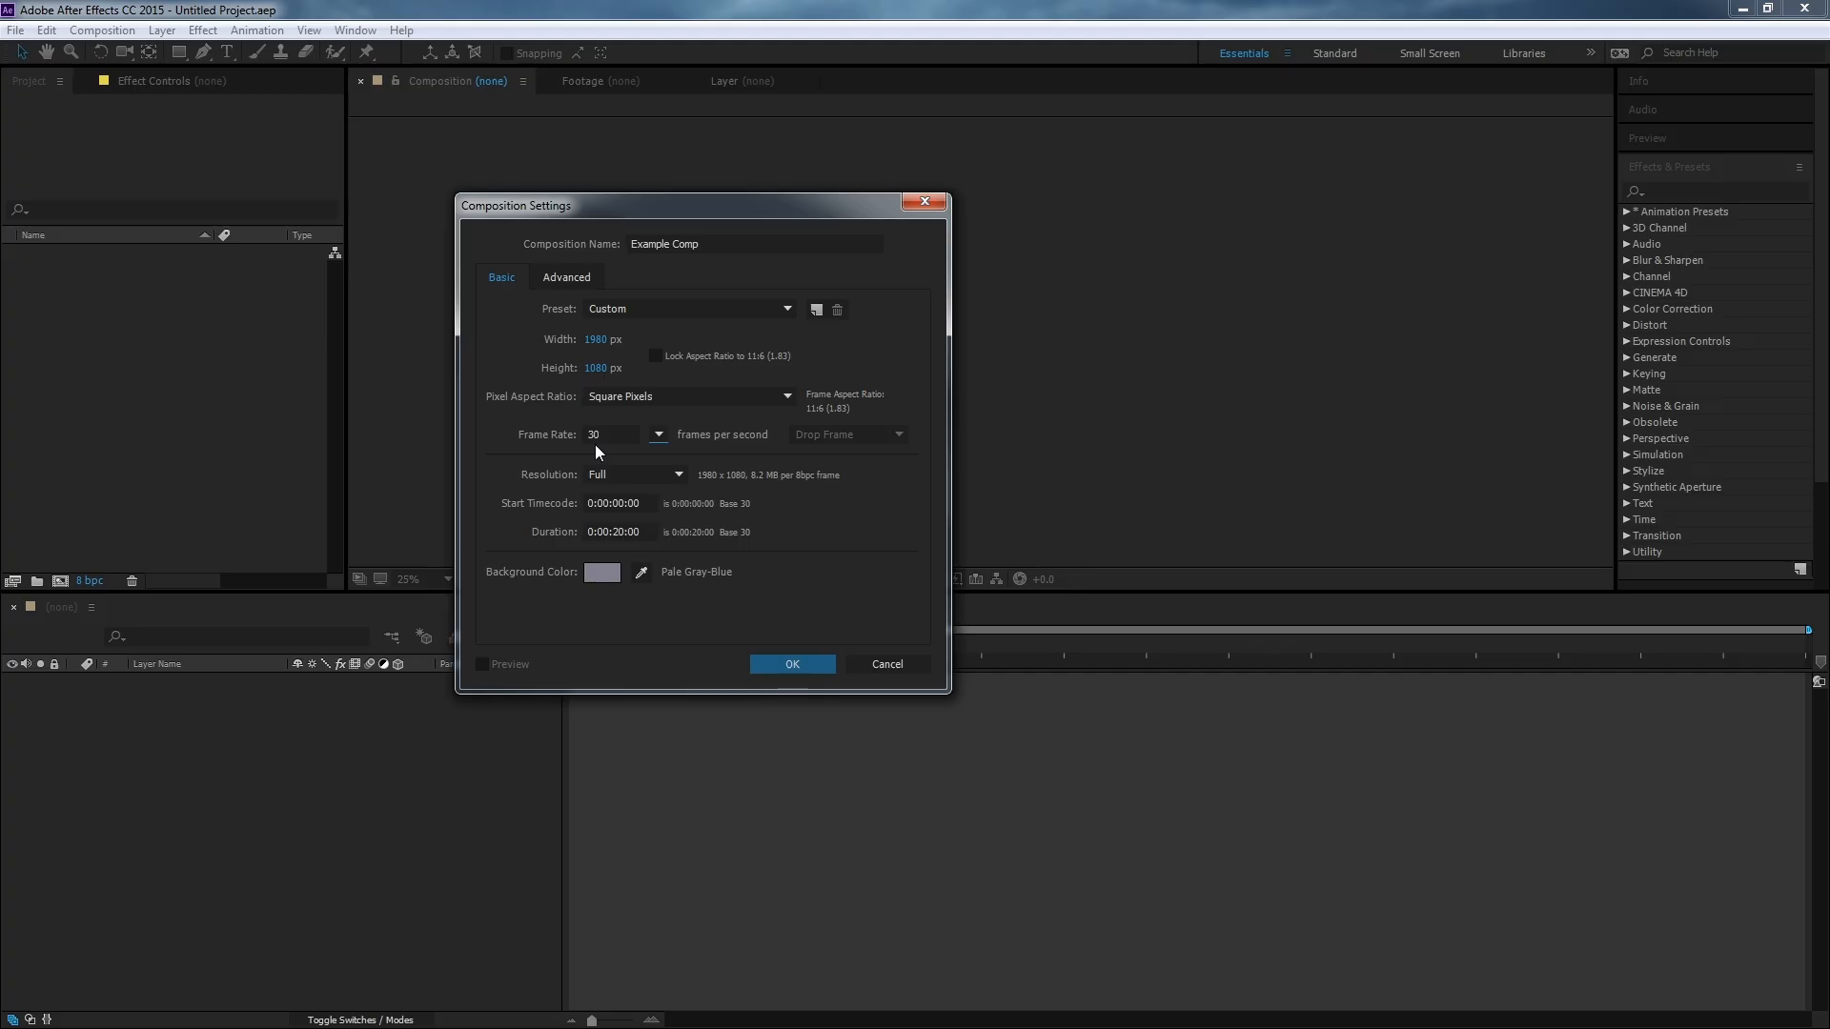
pyautogui.click(658, 477)
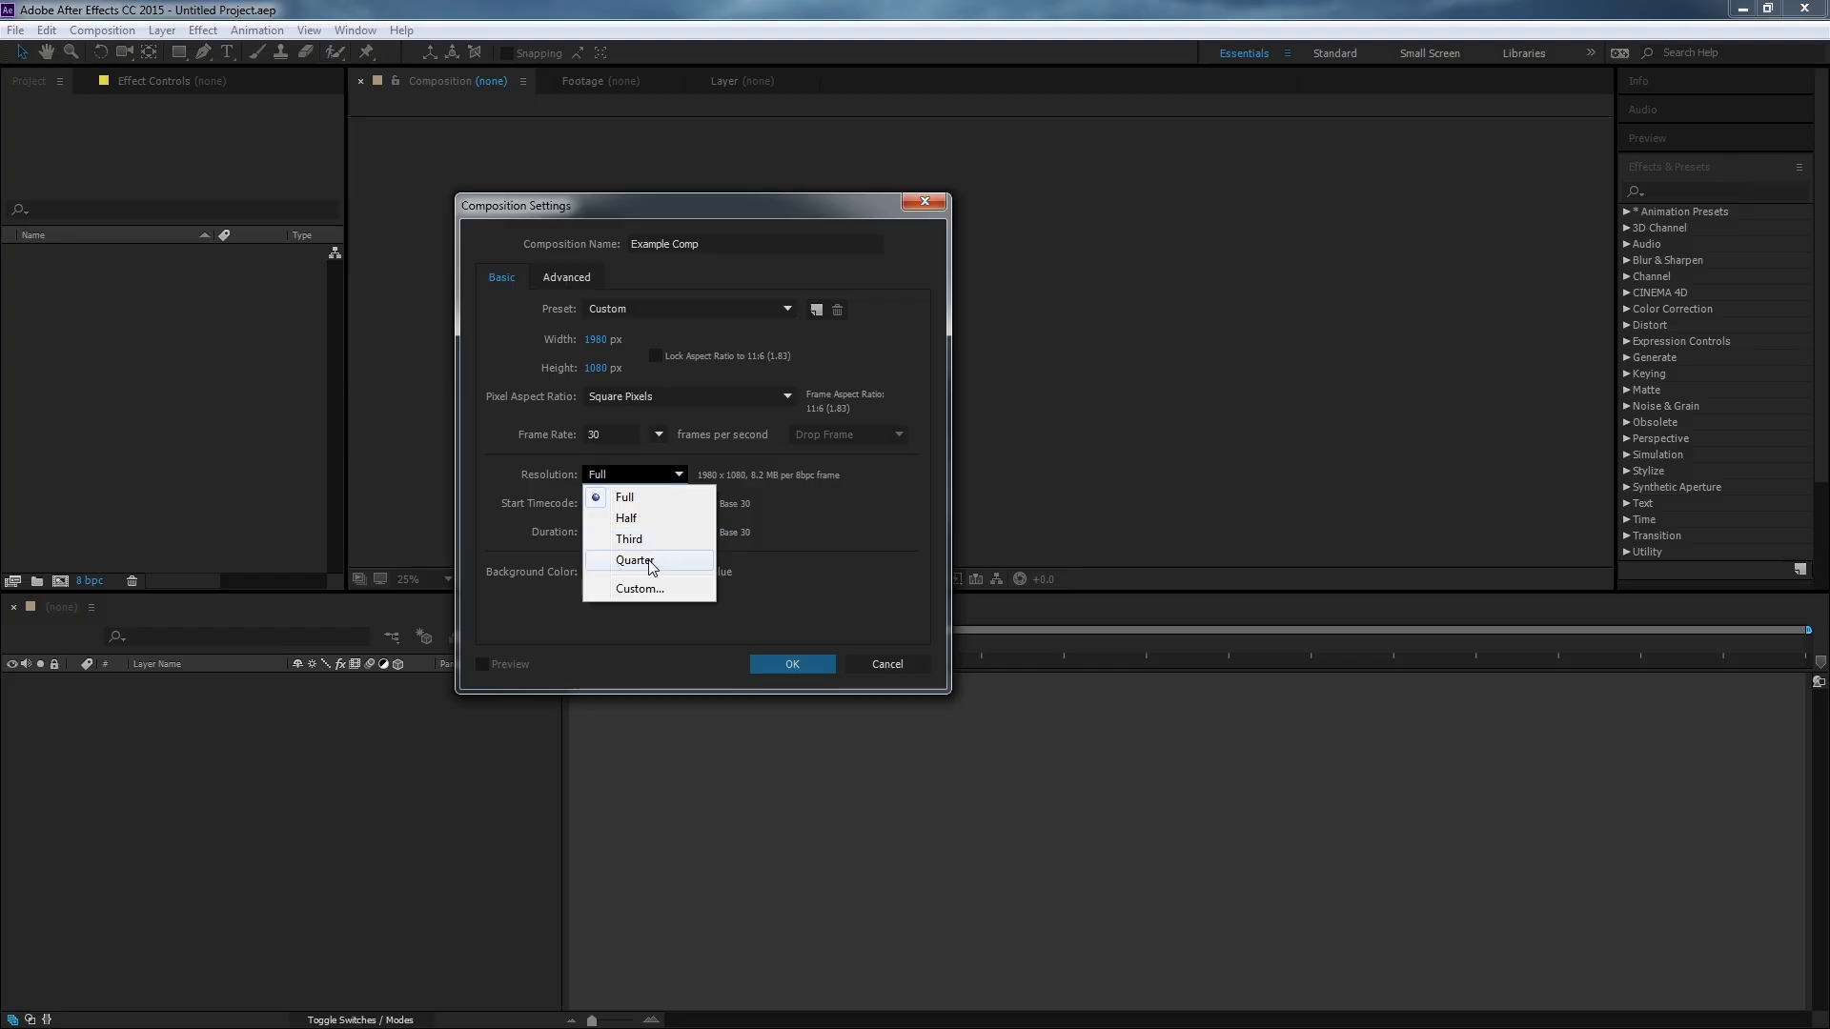
pyautogui.click(528, 484)
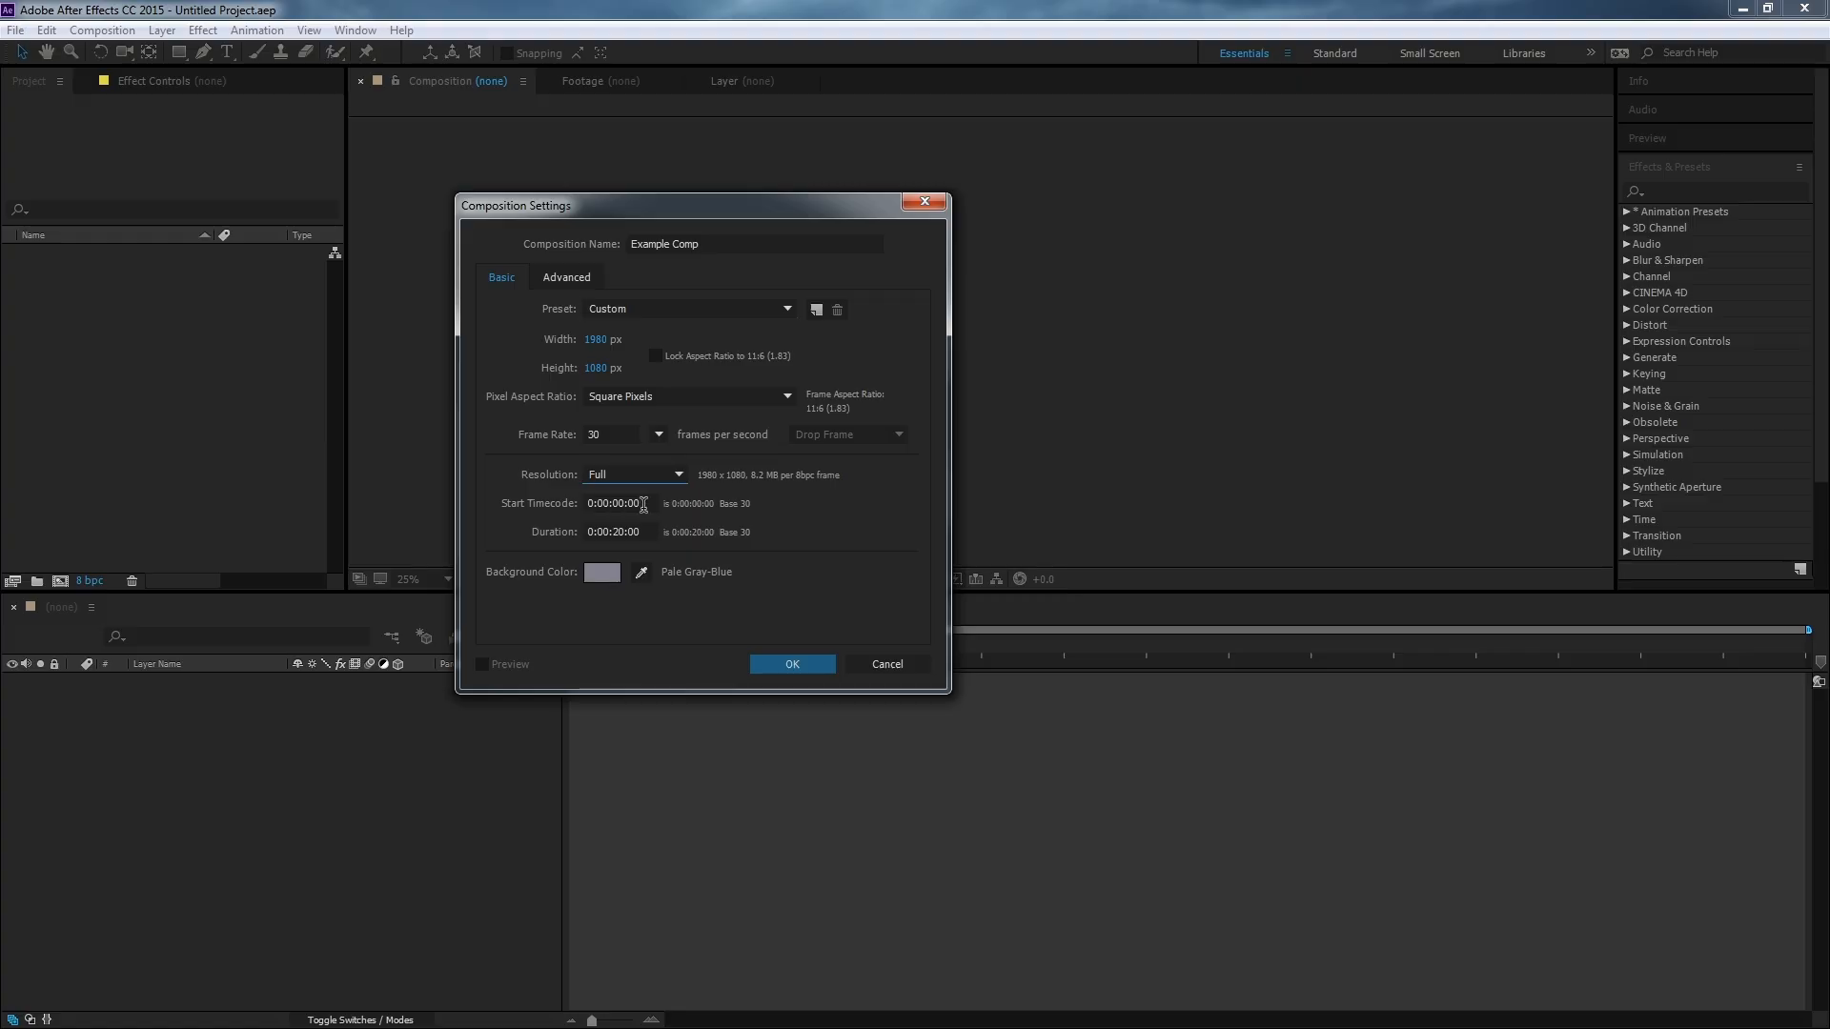
pyautogui.click(597, 505)
pyautogui.write('10')
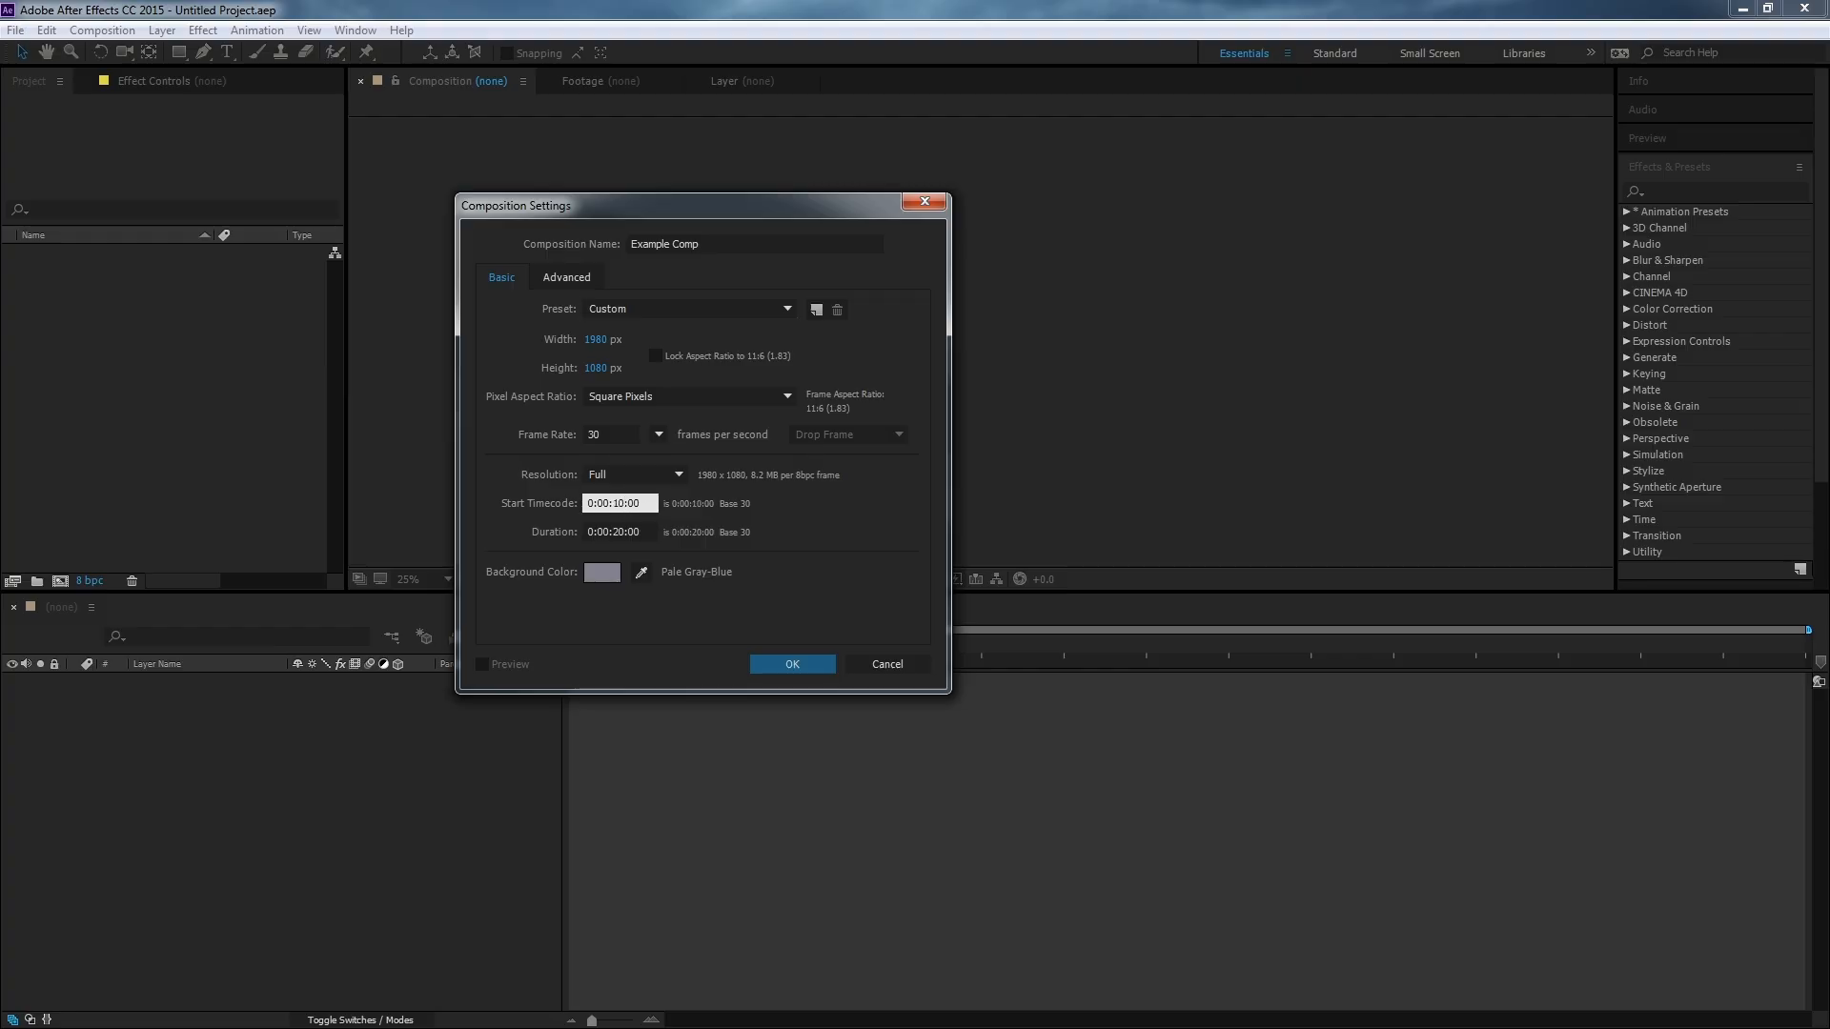
pyautogui.doubleClick(636, 502)
pyautogui.moveTo(649, 503); pyautogui.dragTo(631, 503)
pyautogui.click(614, 503)
pyautogui.moveTo(626, 504); pyautogui.dragTo(619, 504)
pyautogui.click(639, 500)
pyautogui.click(625, 506)
pyautogui.press('BackSpace')
pyautogui.press('BackSpace')
pyautogui.write('00')
# Set the composition duration to 0:00:10:00.
pyautogui.click(617, 531)
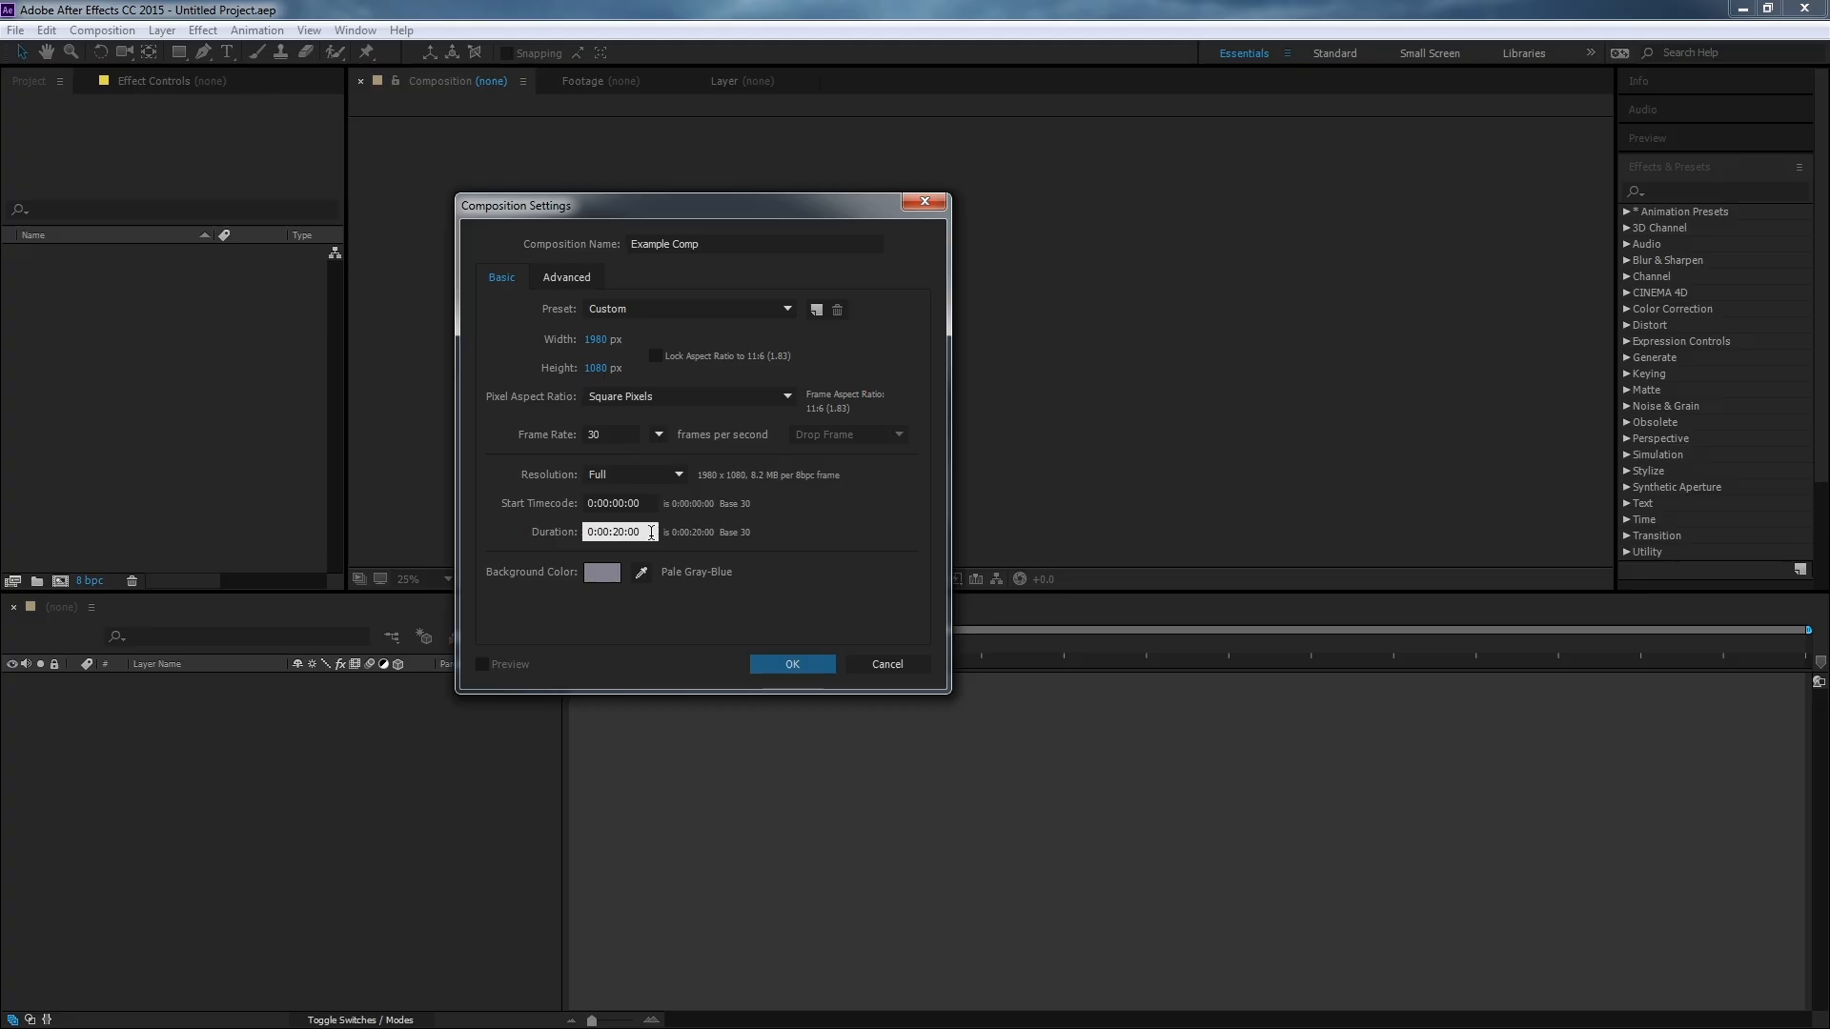
pyautogui.press('BackSpace')
pyautogui.write('1')
pyautogui.click(626, 504)
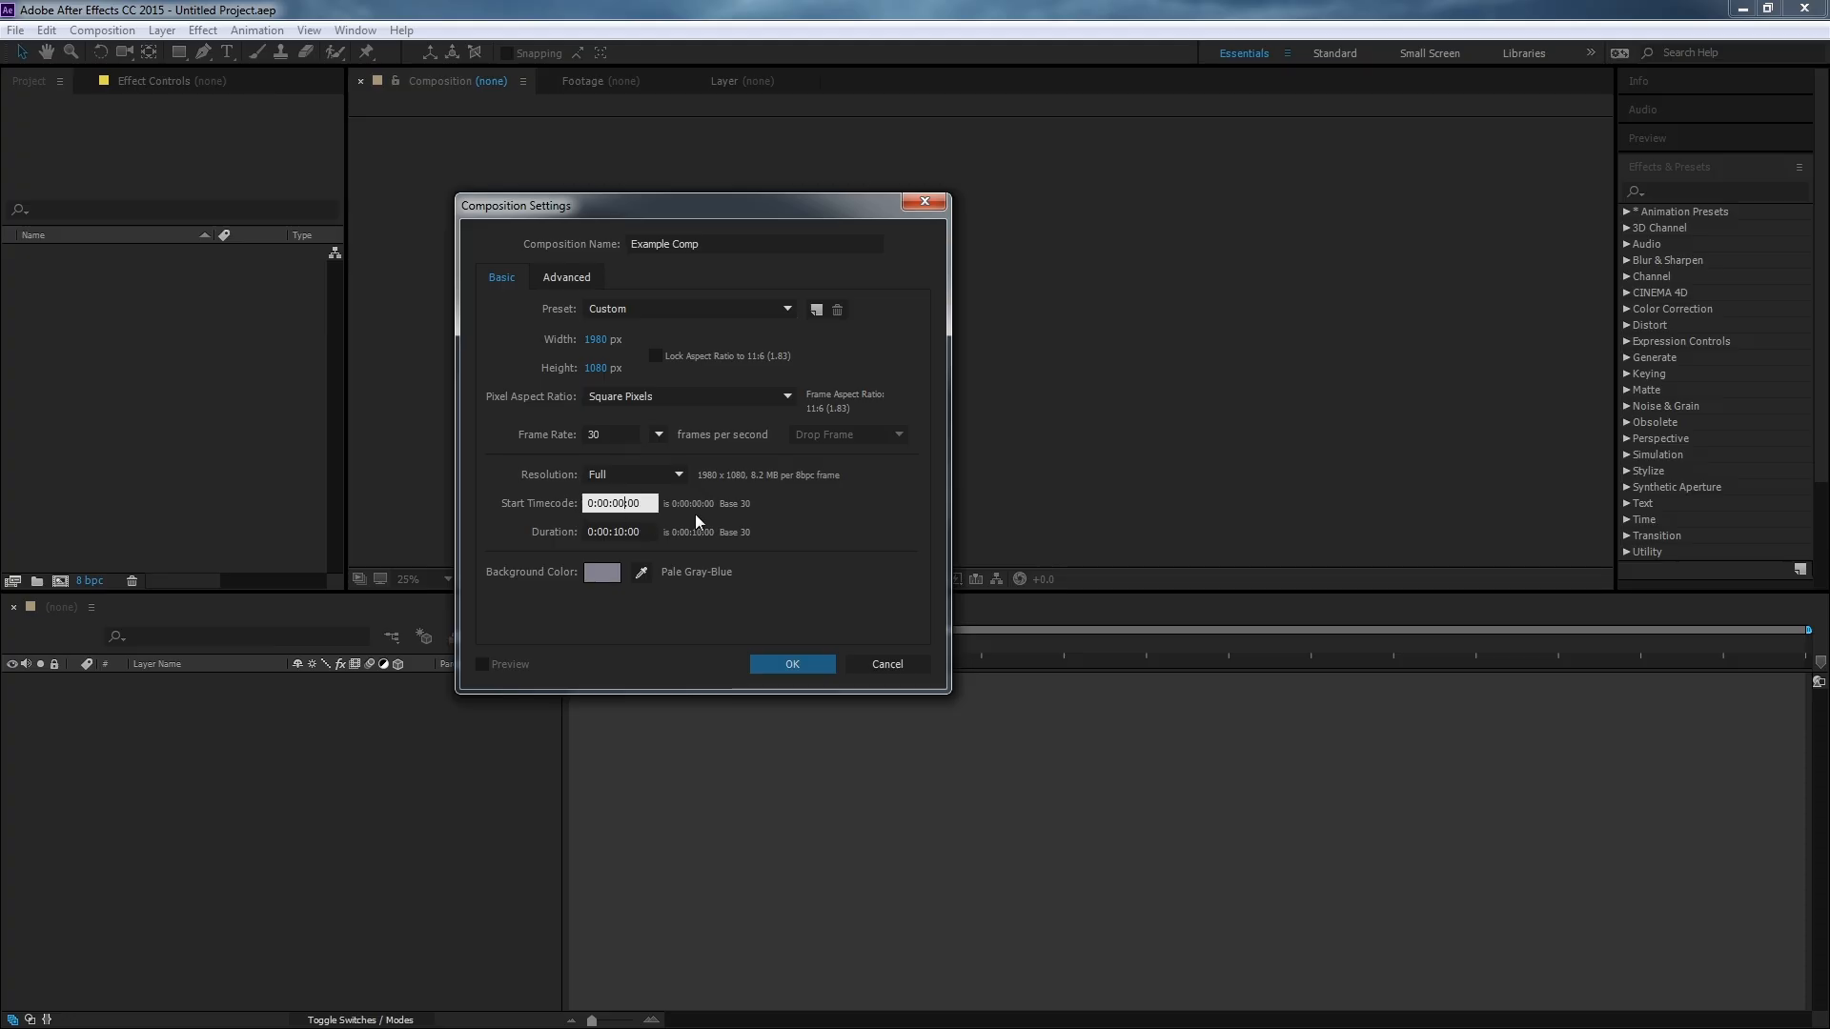
pyautogui.moveTo(646, 504); pyautogui.dragTo(587, 502)
pyautogui.click(646, 532)
pyautogui.moveTo(645, 532); pyautogui.dragTo(575, 539)
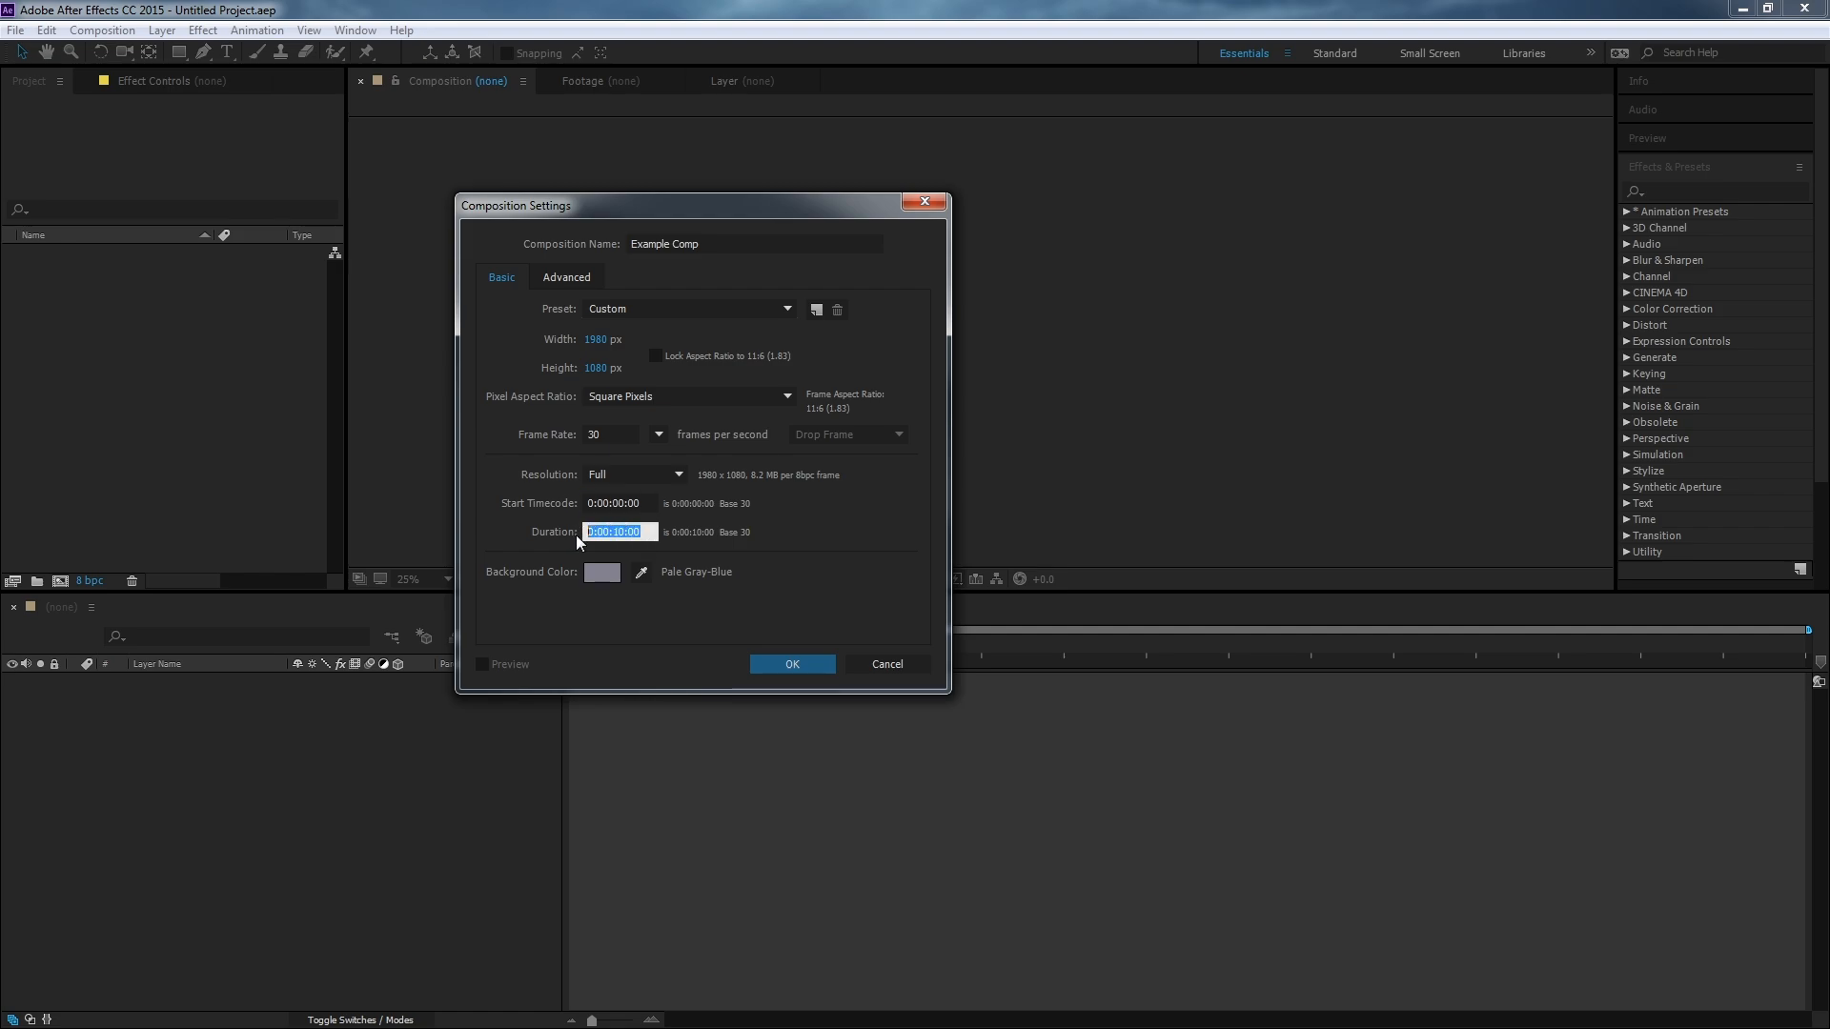
pyautogui.click(769, 530)
# Set the background colour to a medium blue (5441C2) and confirm the new composition.
pyautogui.click(605, 577)
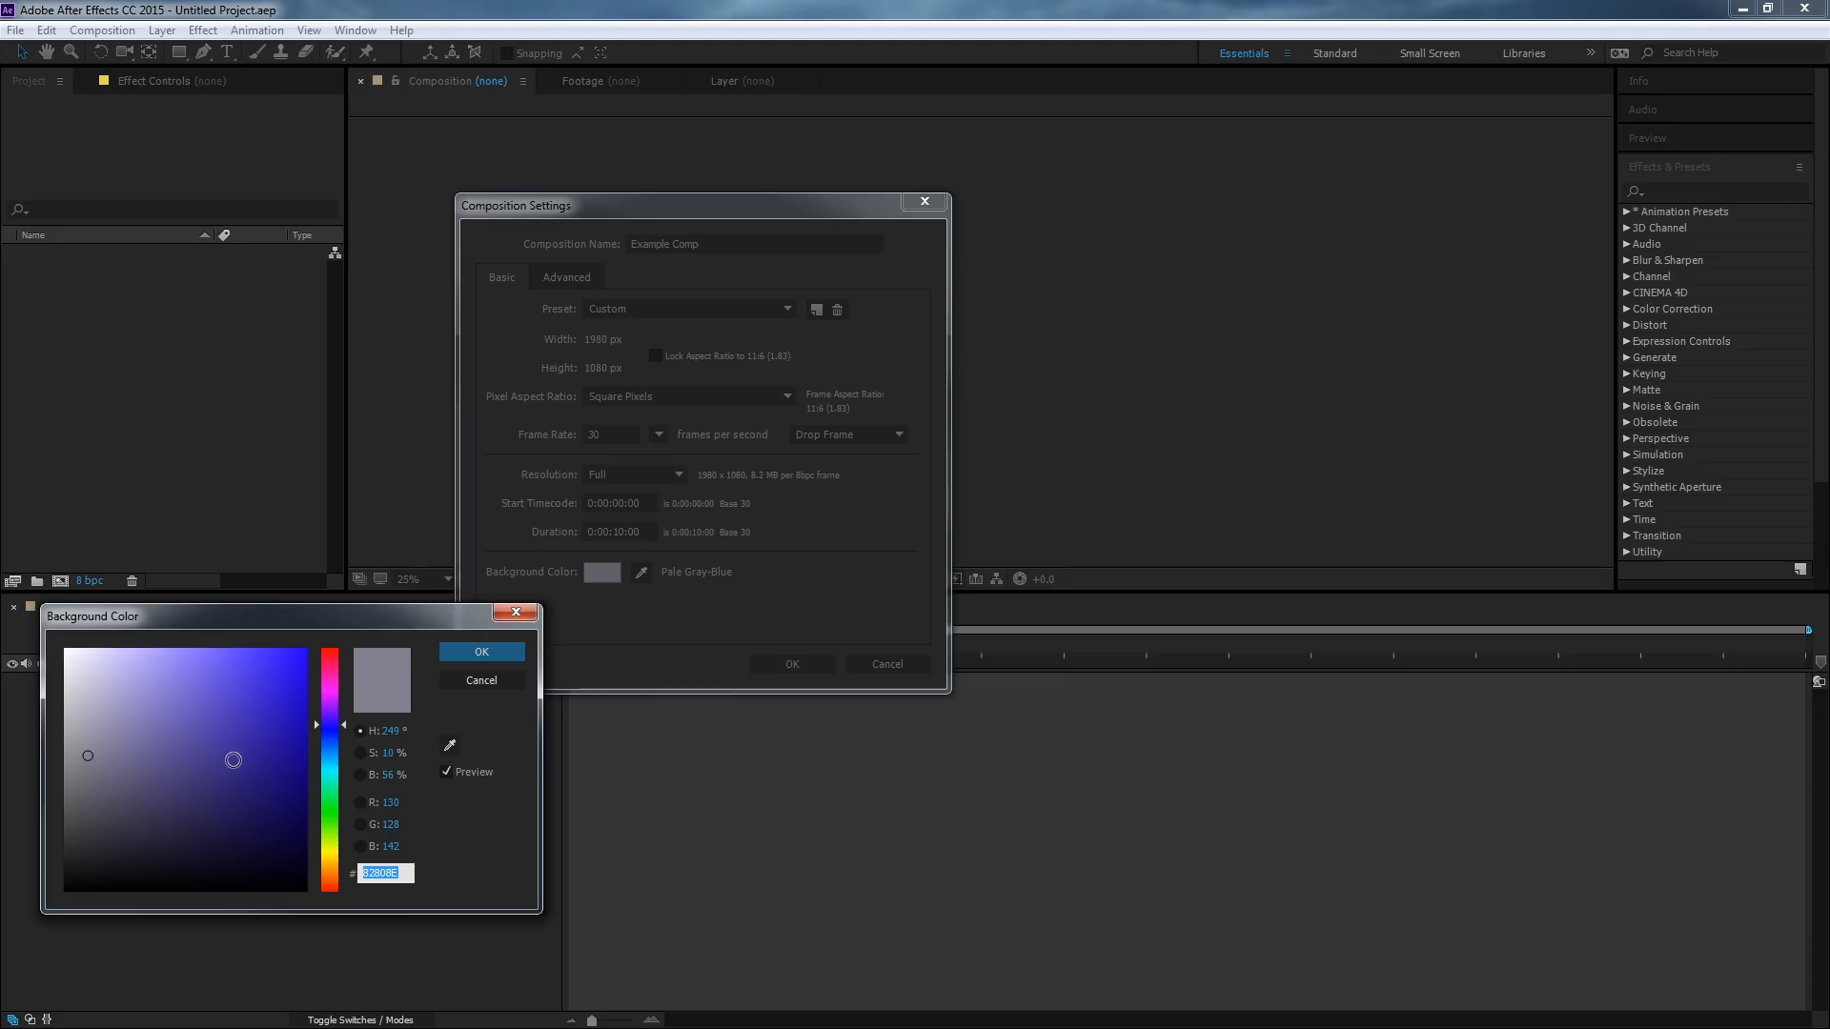
pyautogui.click(225, 765)
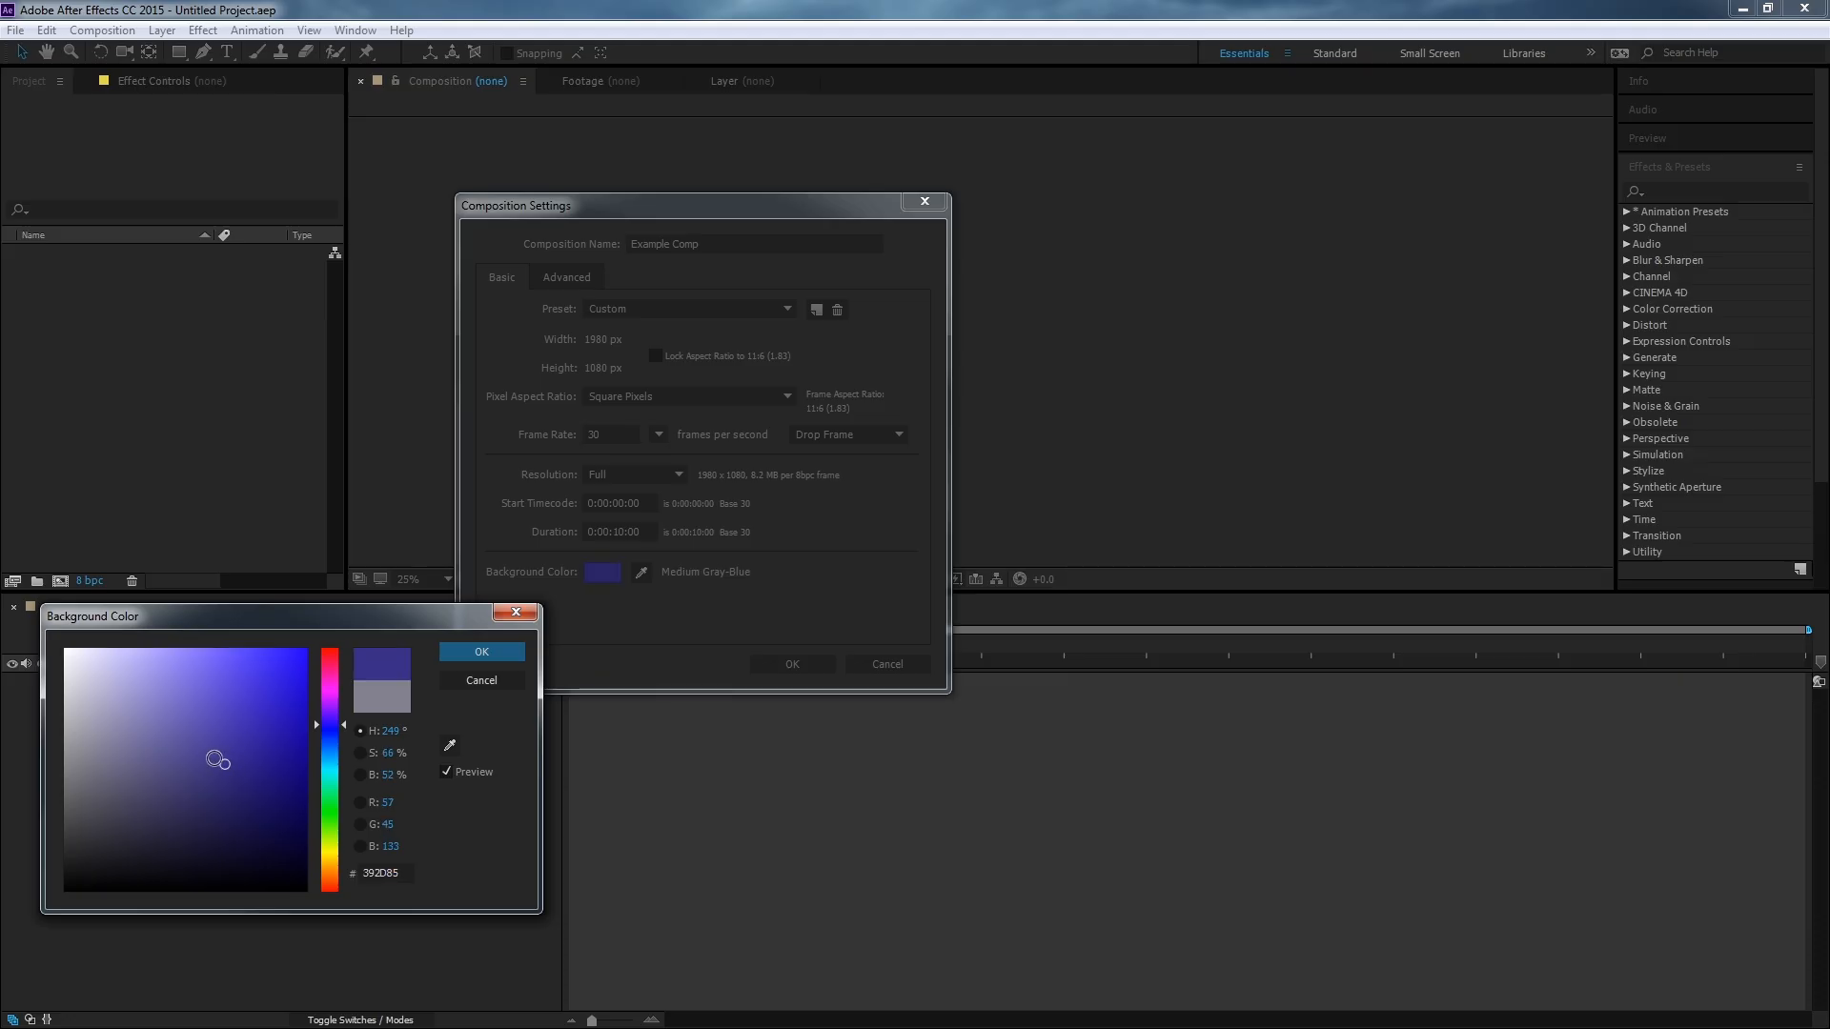
pyautogui.click(172, 831)
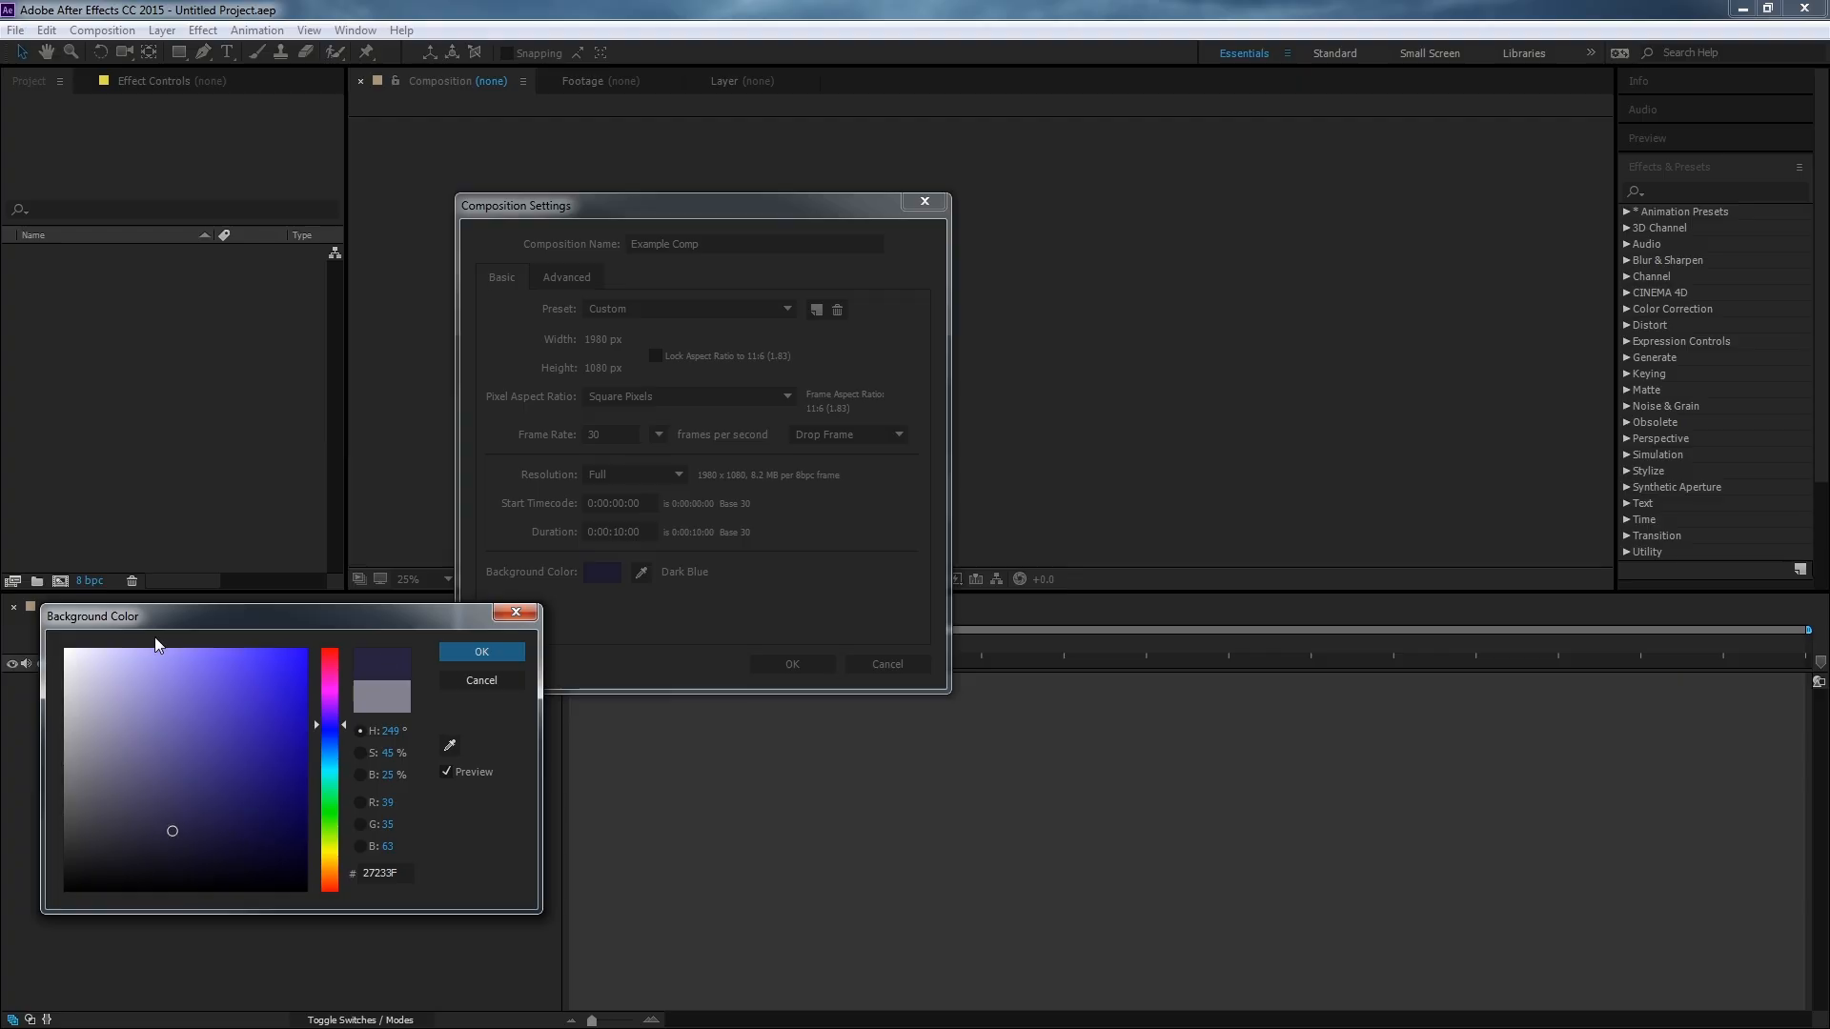
pyautogui.click(181, 707)
pyautogui.click(226, 706)
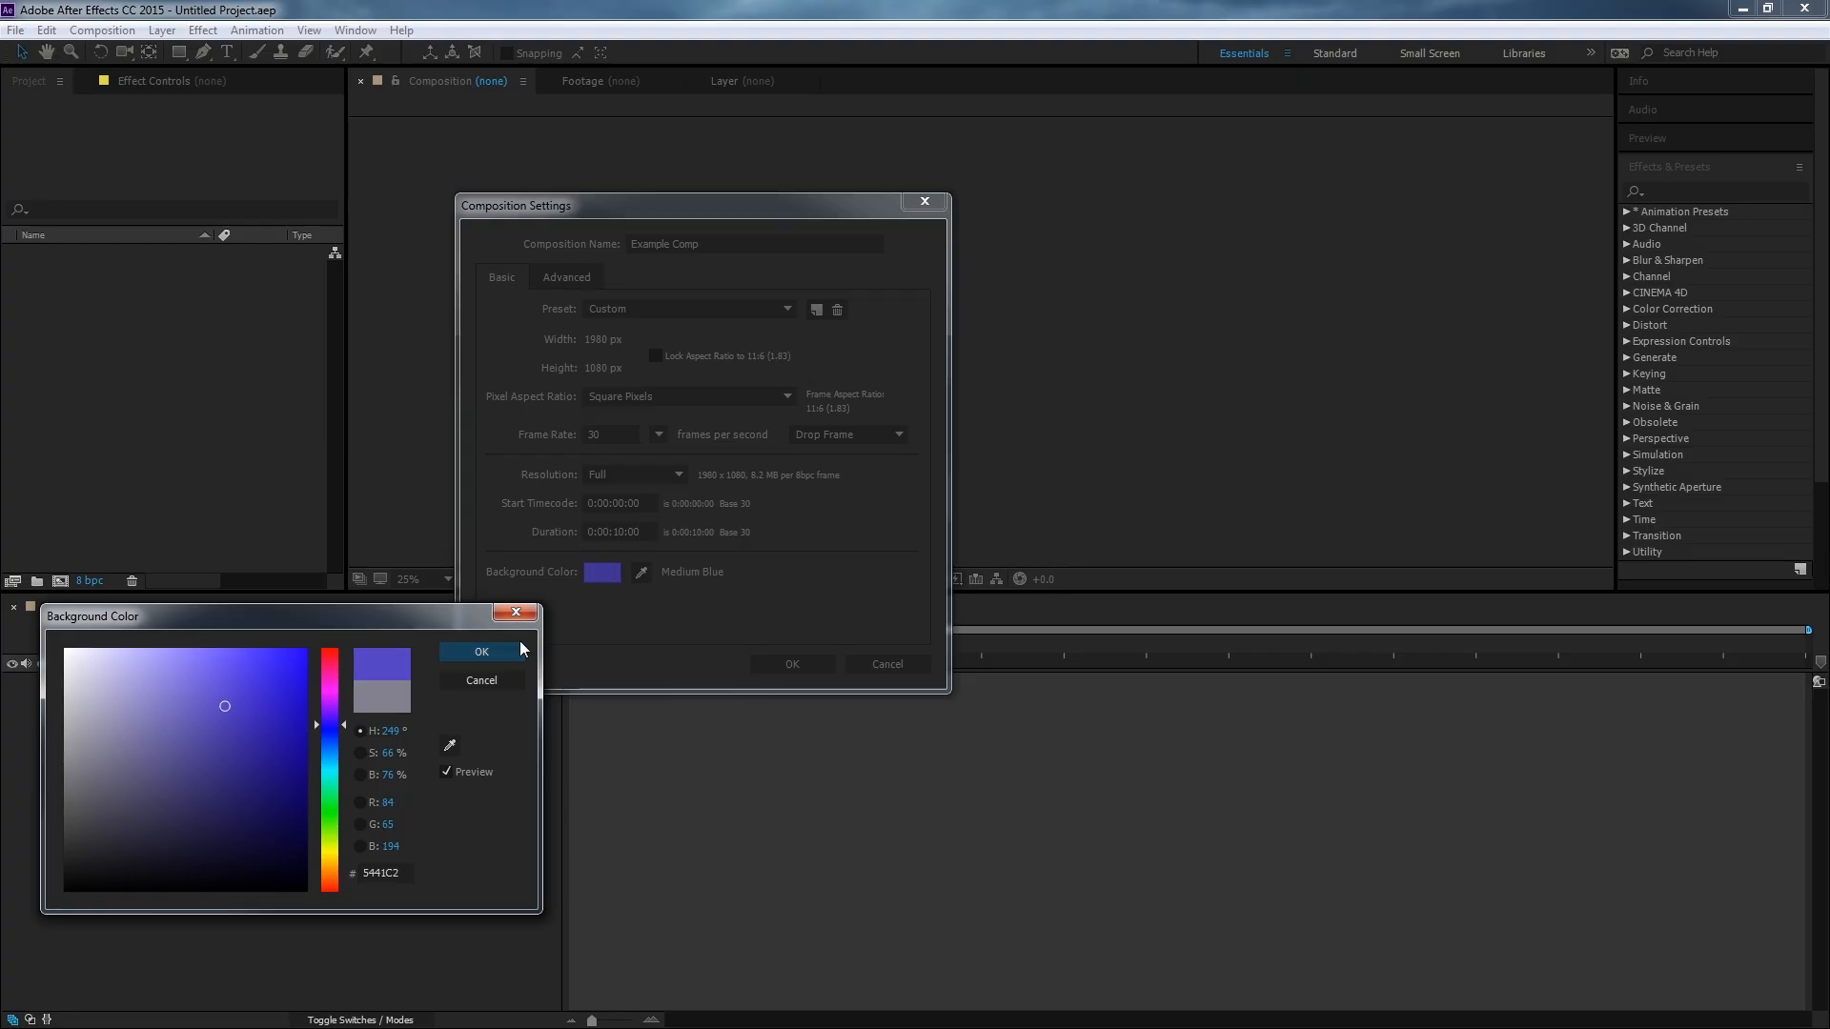
pyautogui.click(477, 655)
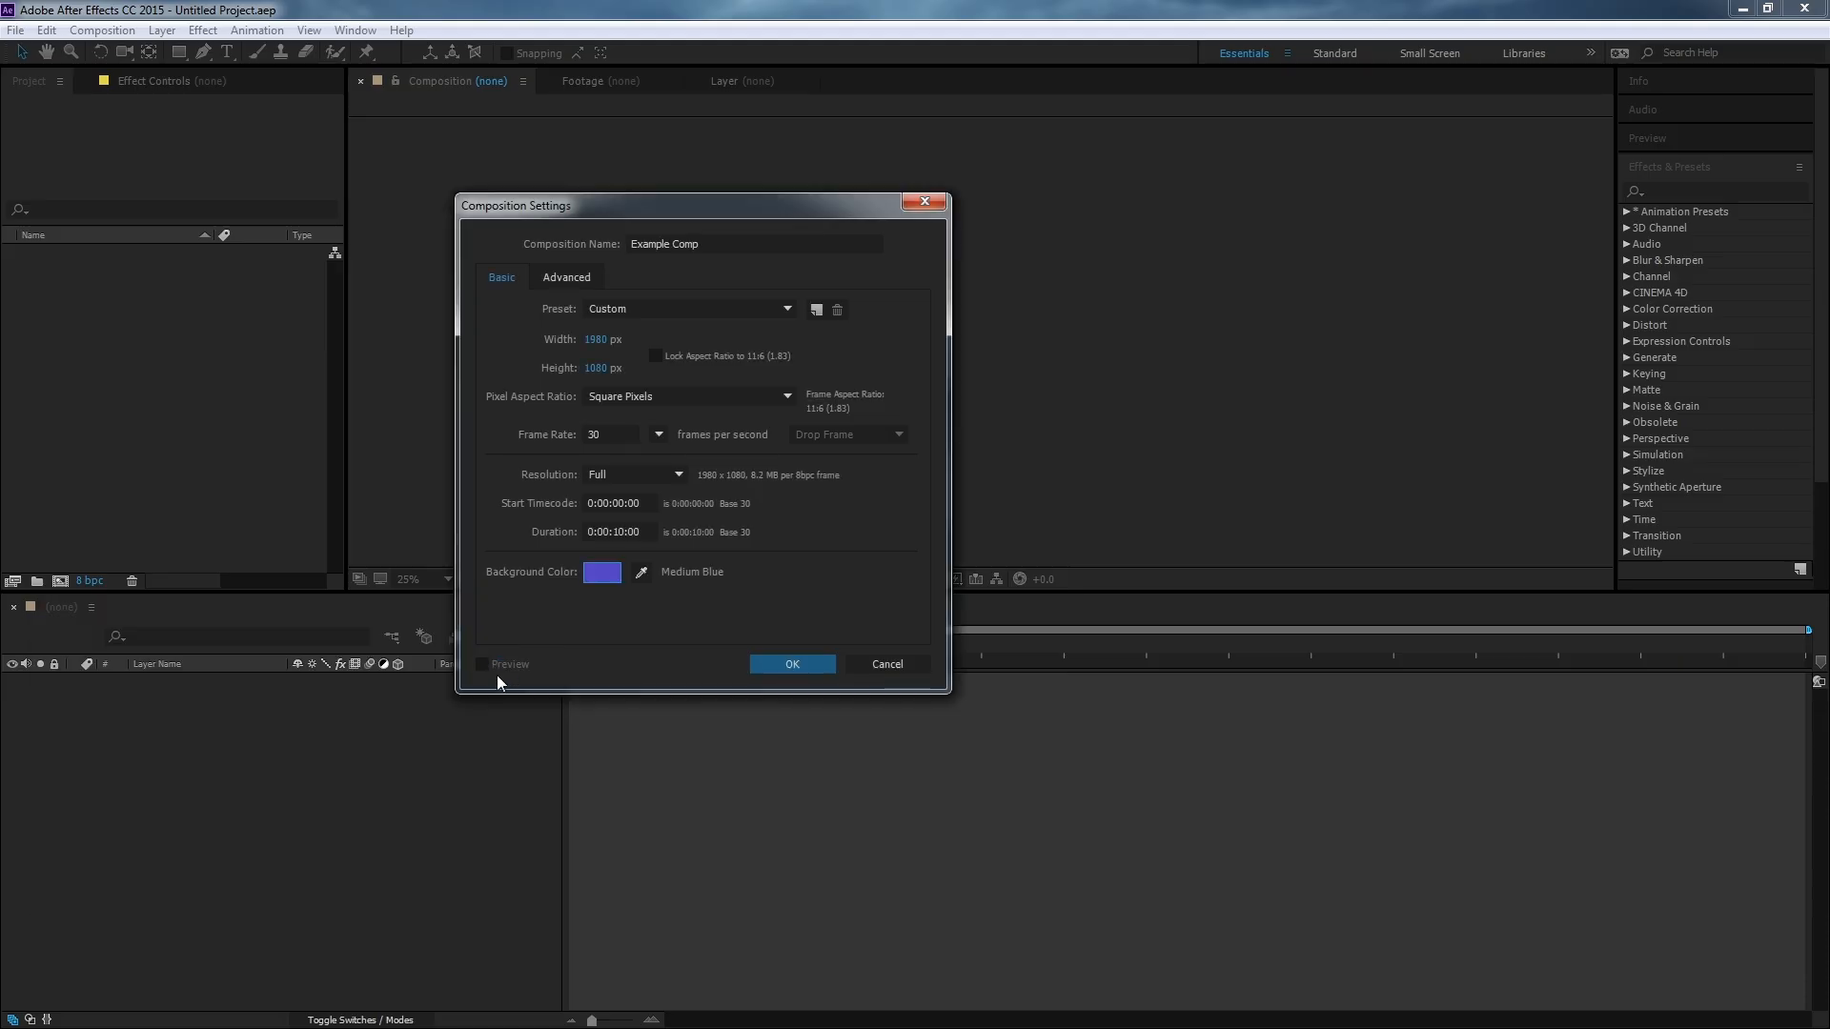
pyautogui.click(801, 669)
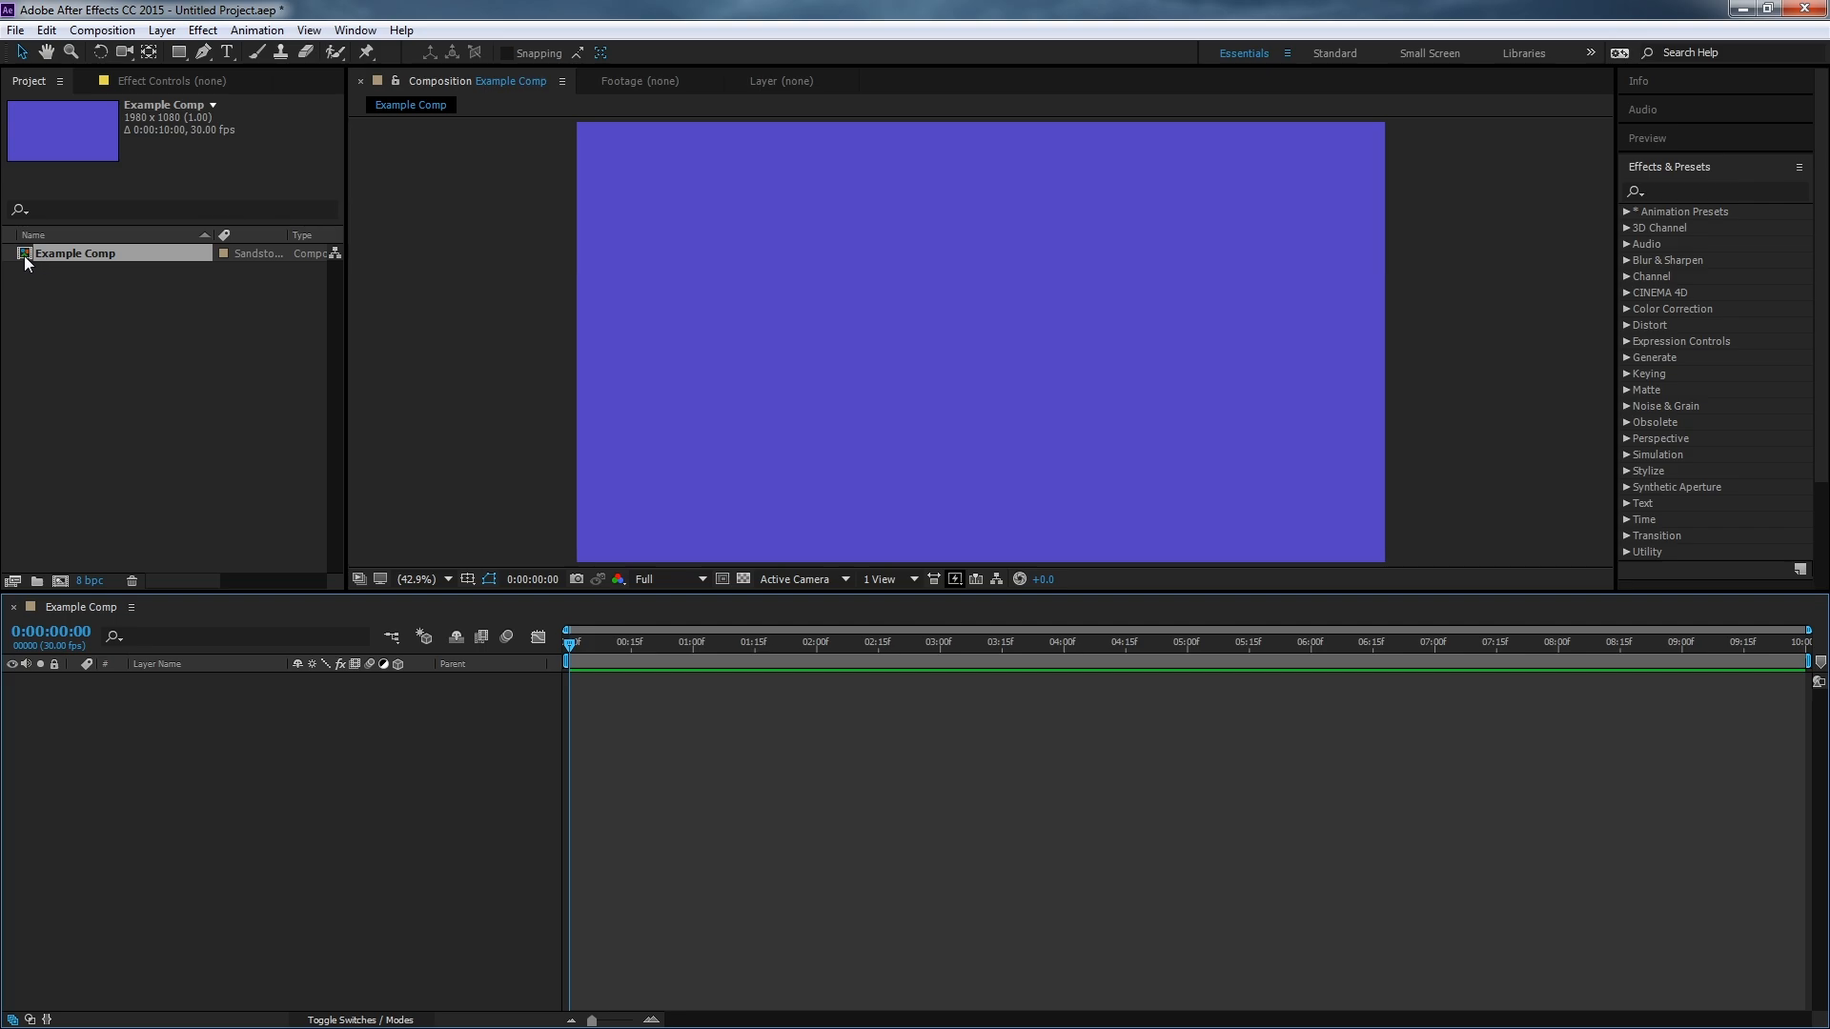
# Select Example Comp in the project and open its composition settings.
pyautogui.click(134, 316)
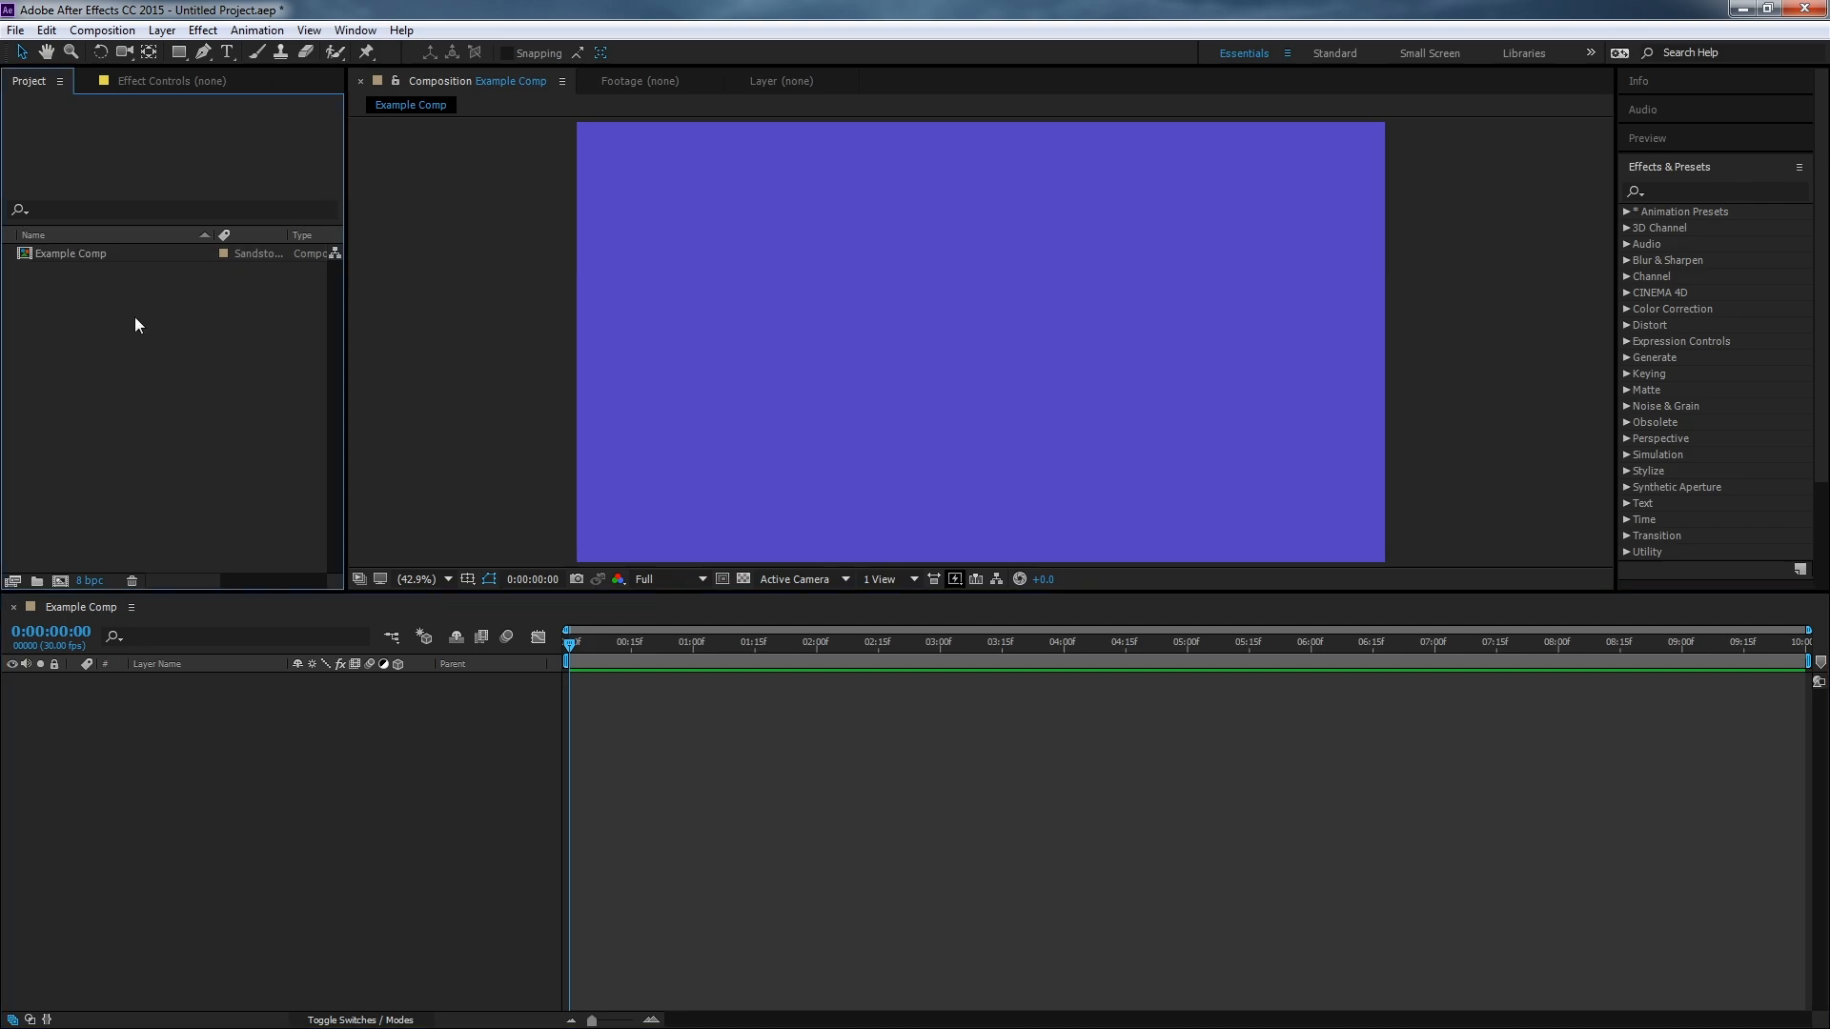
pyautogui.click(67, 253)
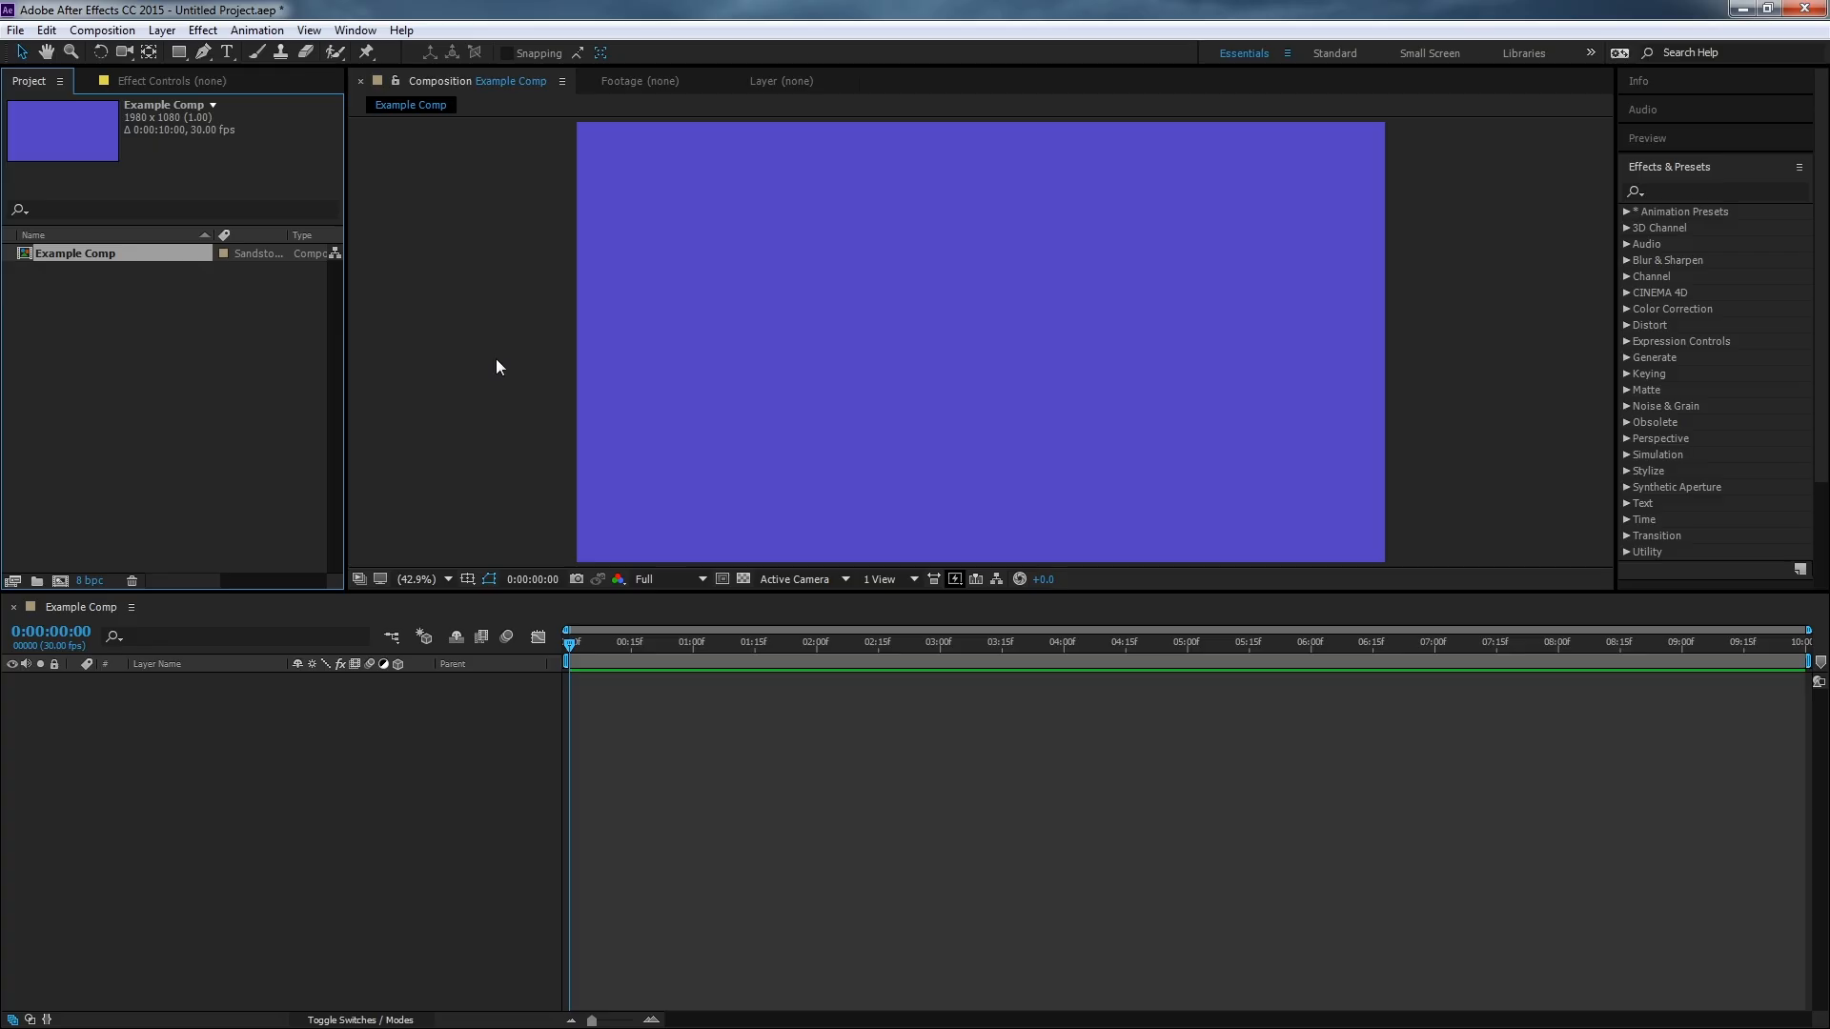
pyautogui.click(118, 36)
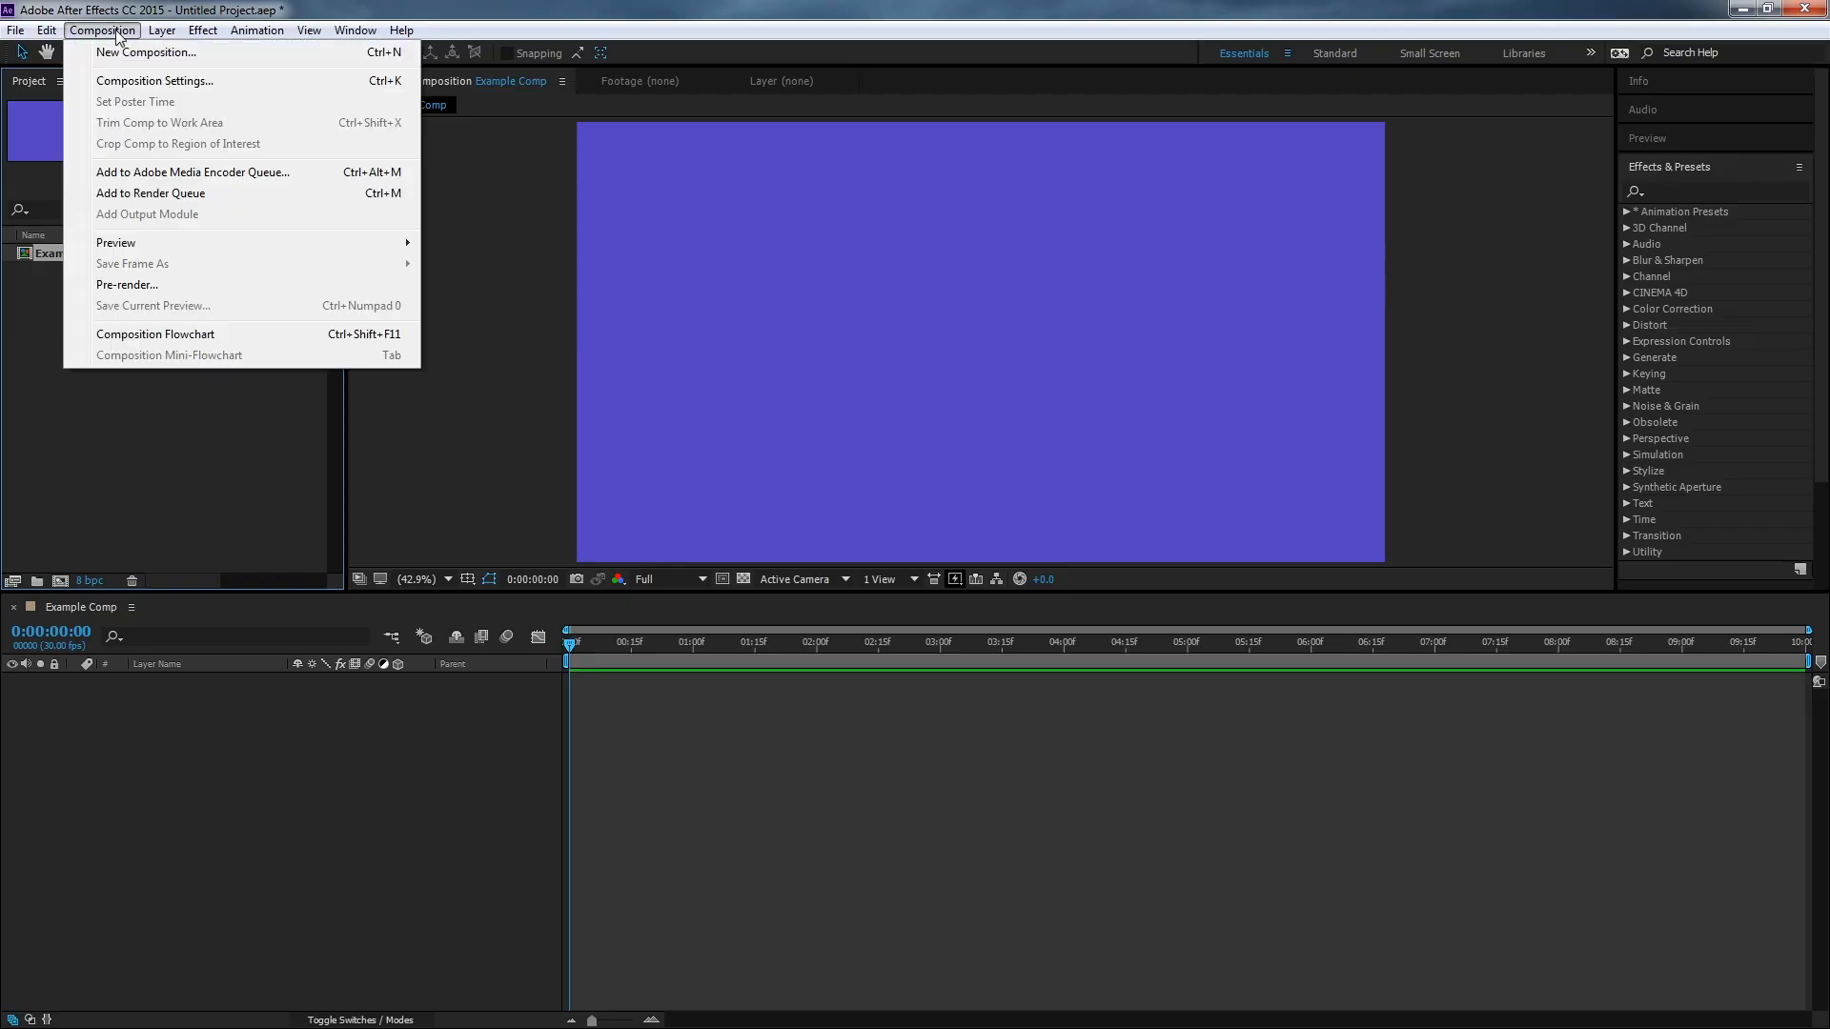
pyautogui.click(153, 81)
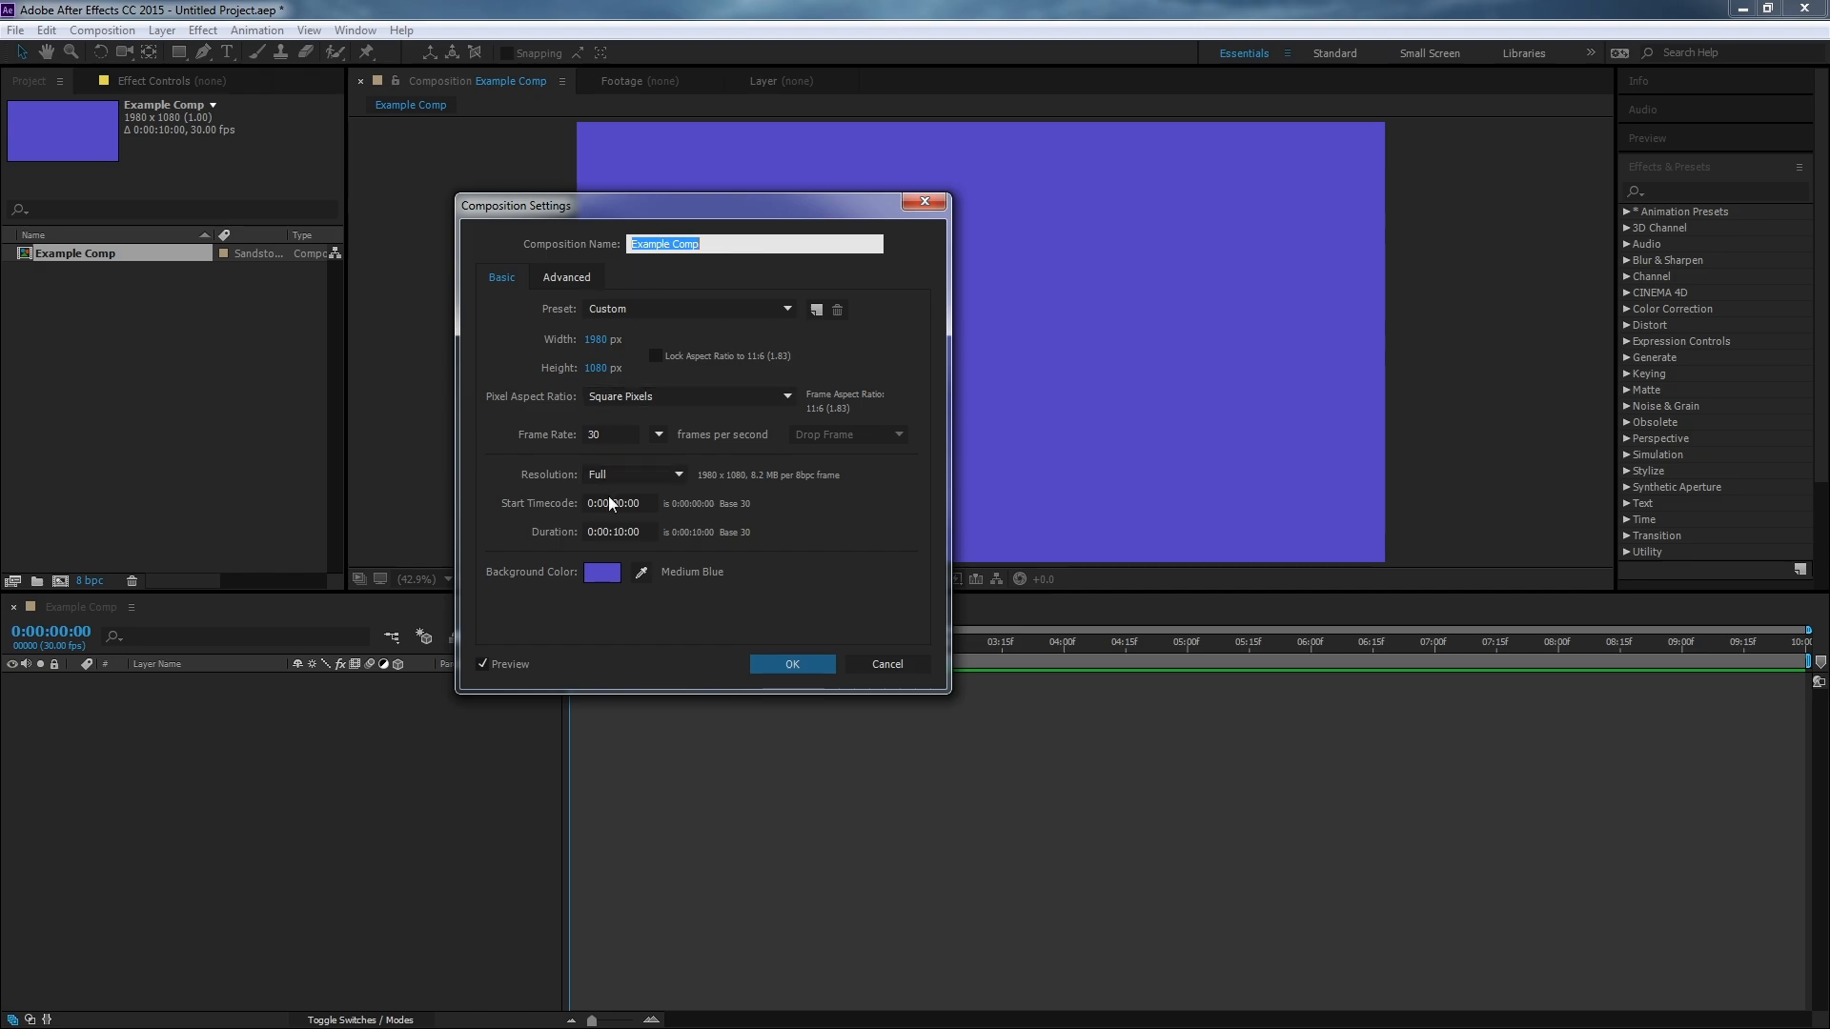
# Try changing the composition background colour to a pale grey-blue (847FA3), then undo the change.
pyautogui.click(602, 572)
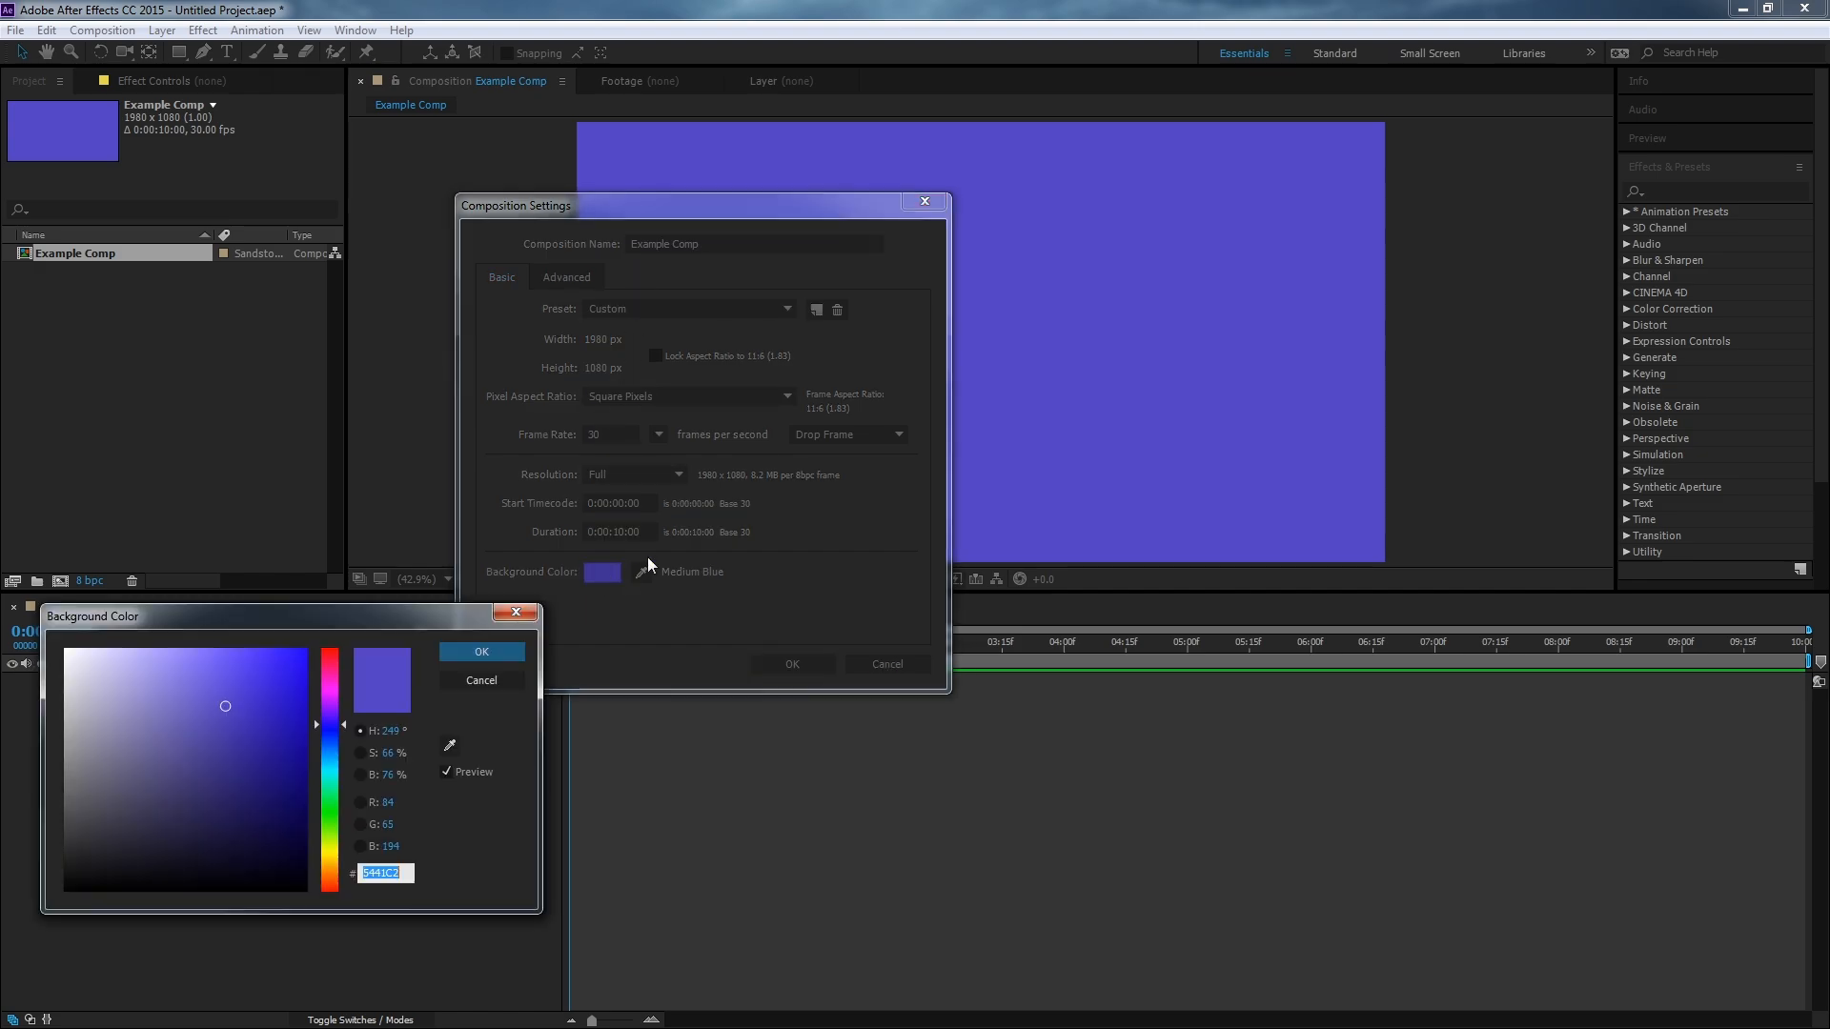
pyautogui.moveTo(172, 807); pyautogui.dragTo(106, 736)
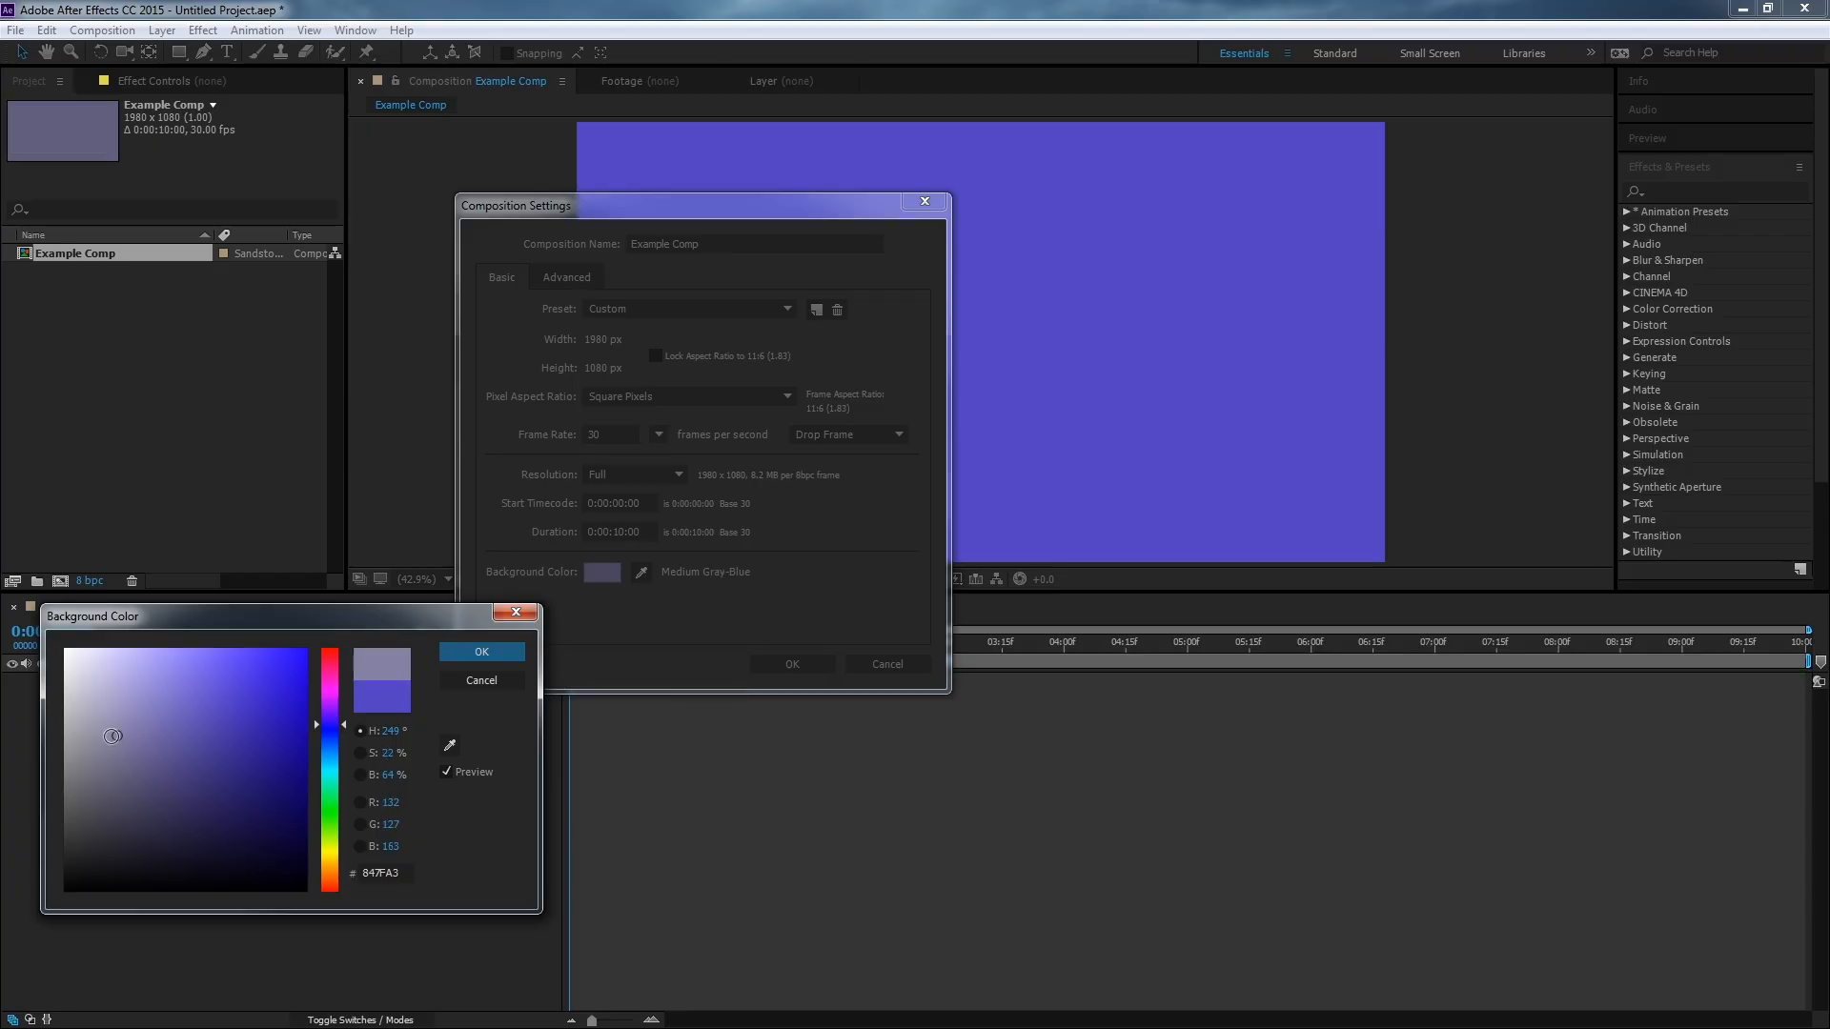
pyautogui.click(523, 656)
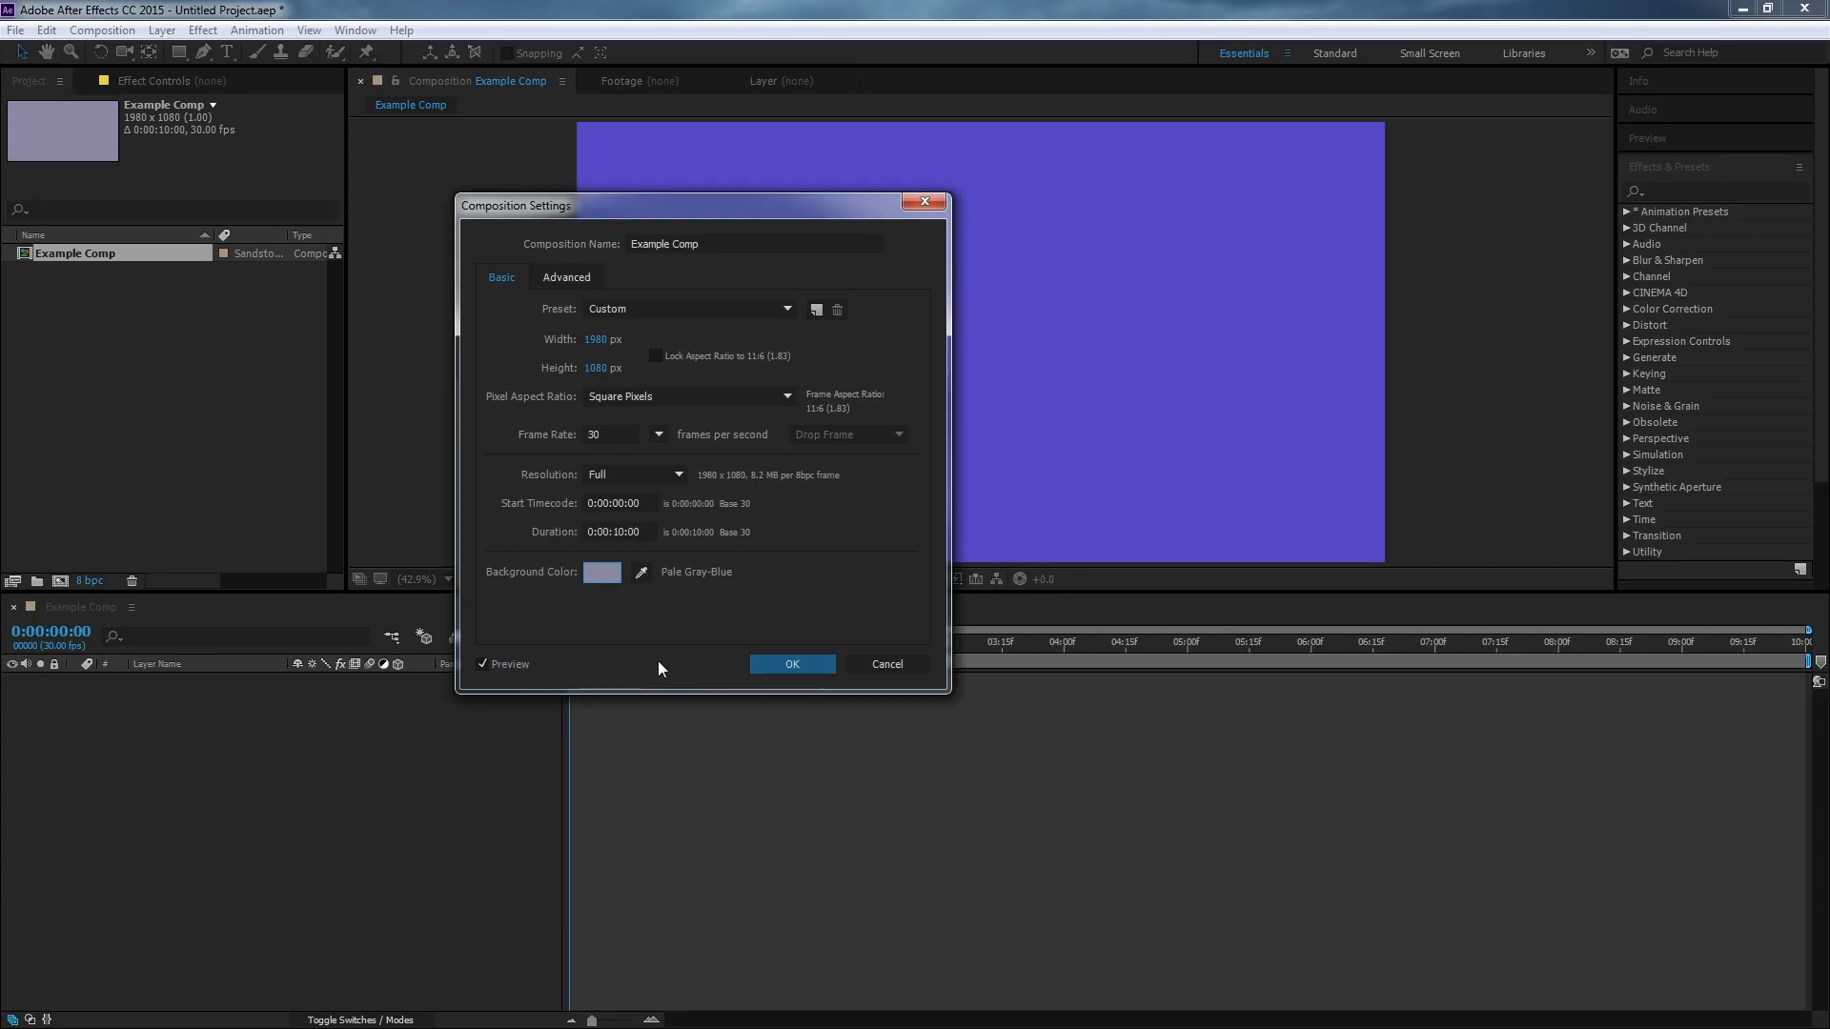
pyautogui.click(783, 663)
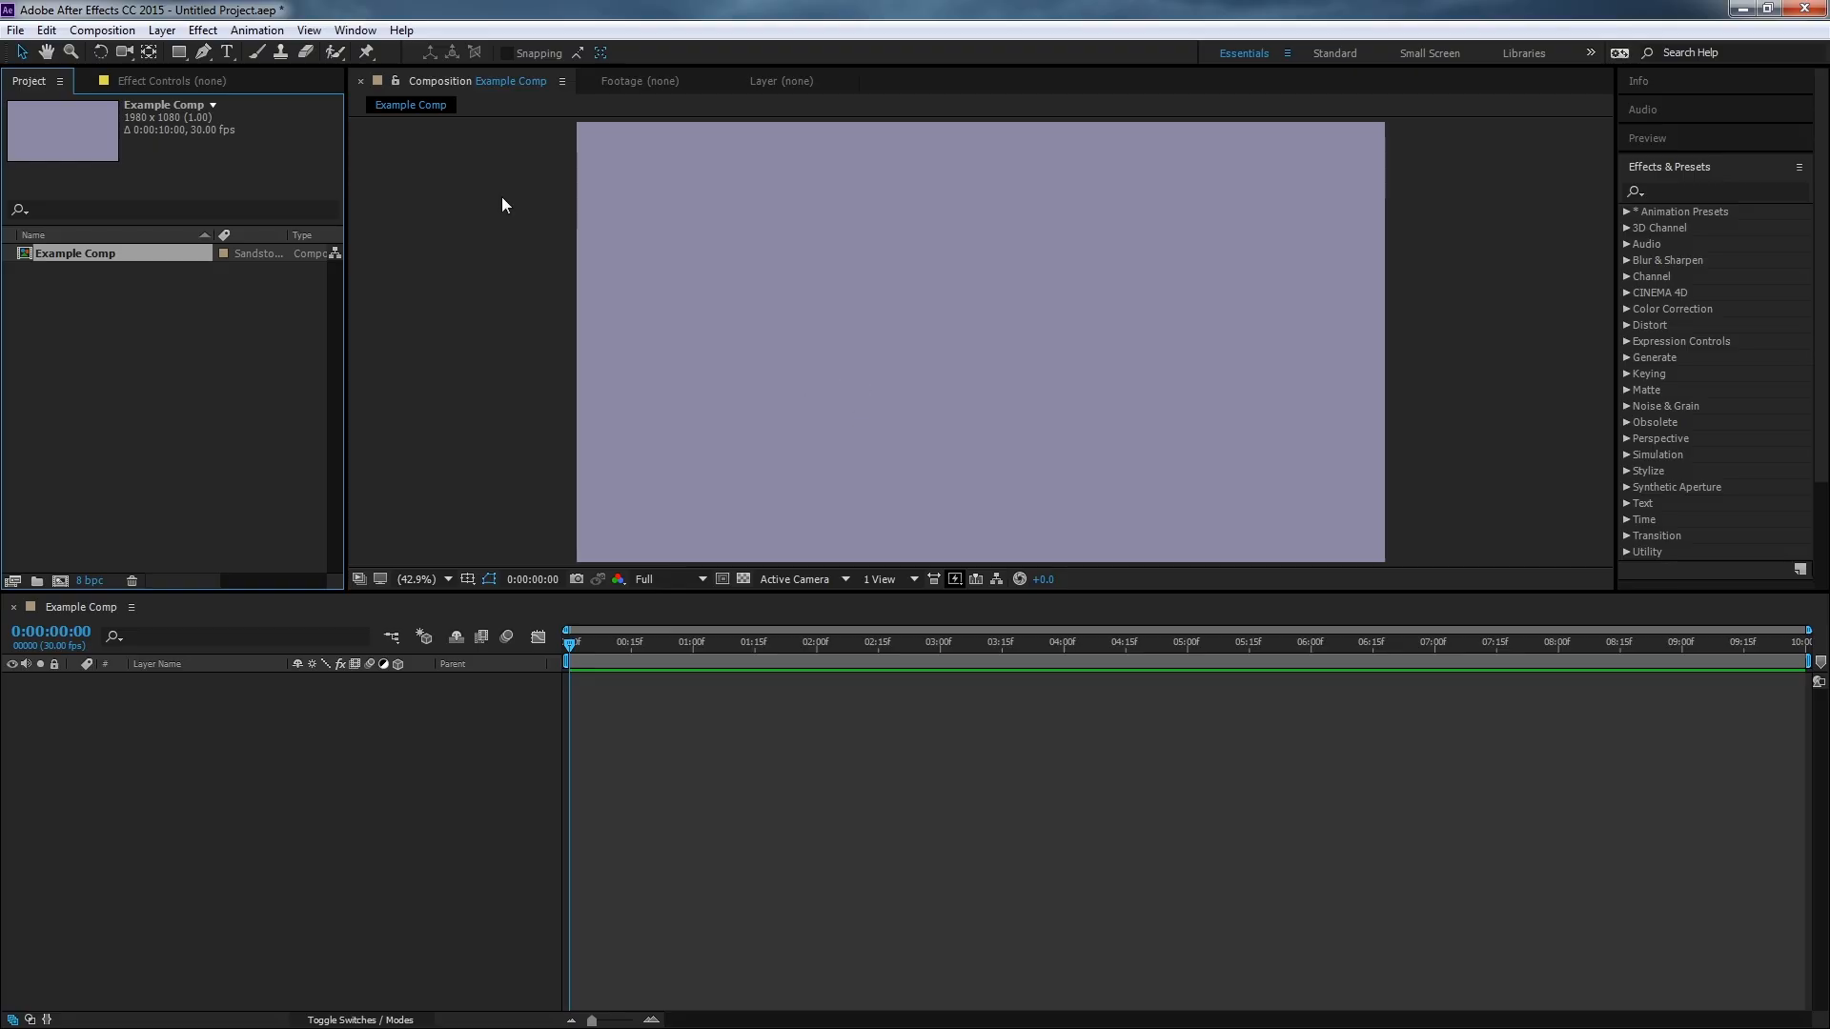
pyautogui.hotkey('ctrl', 'z')
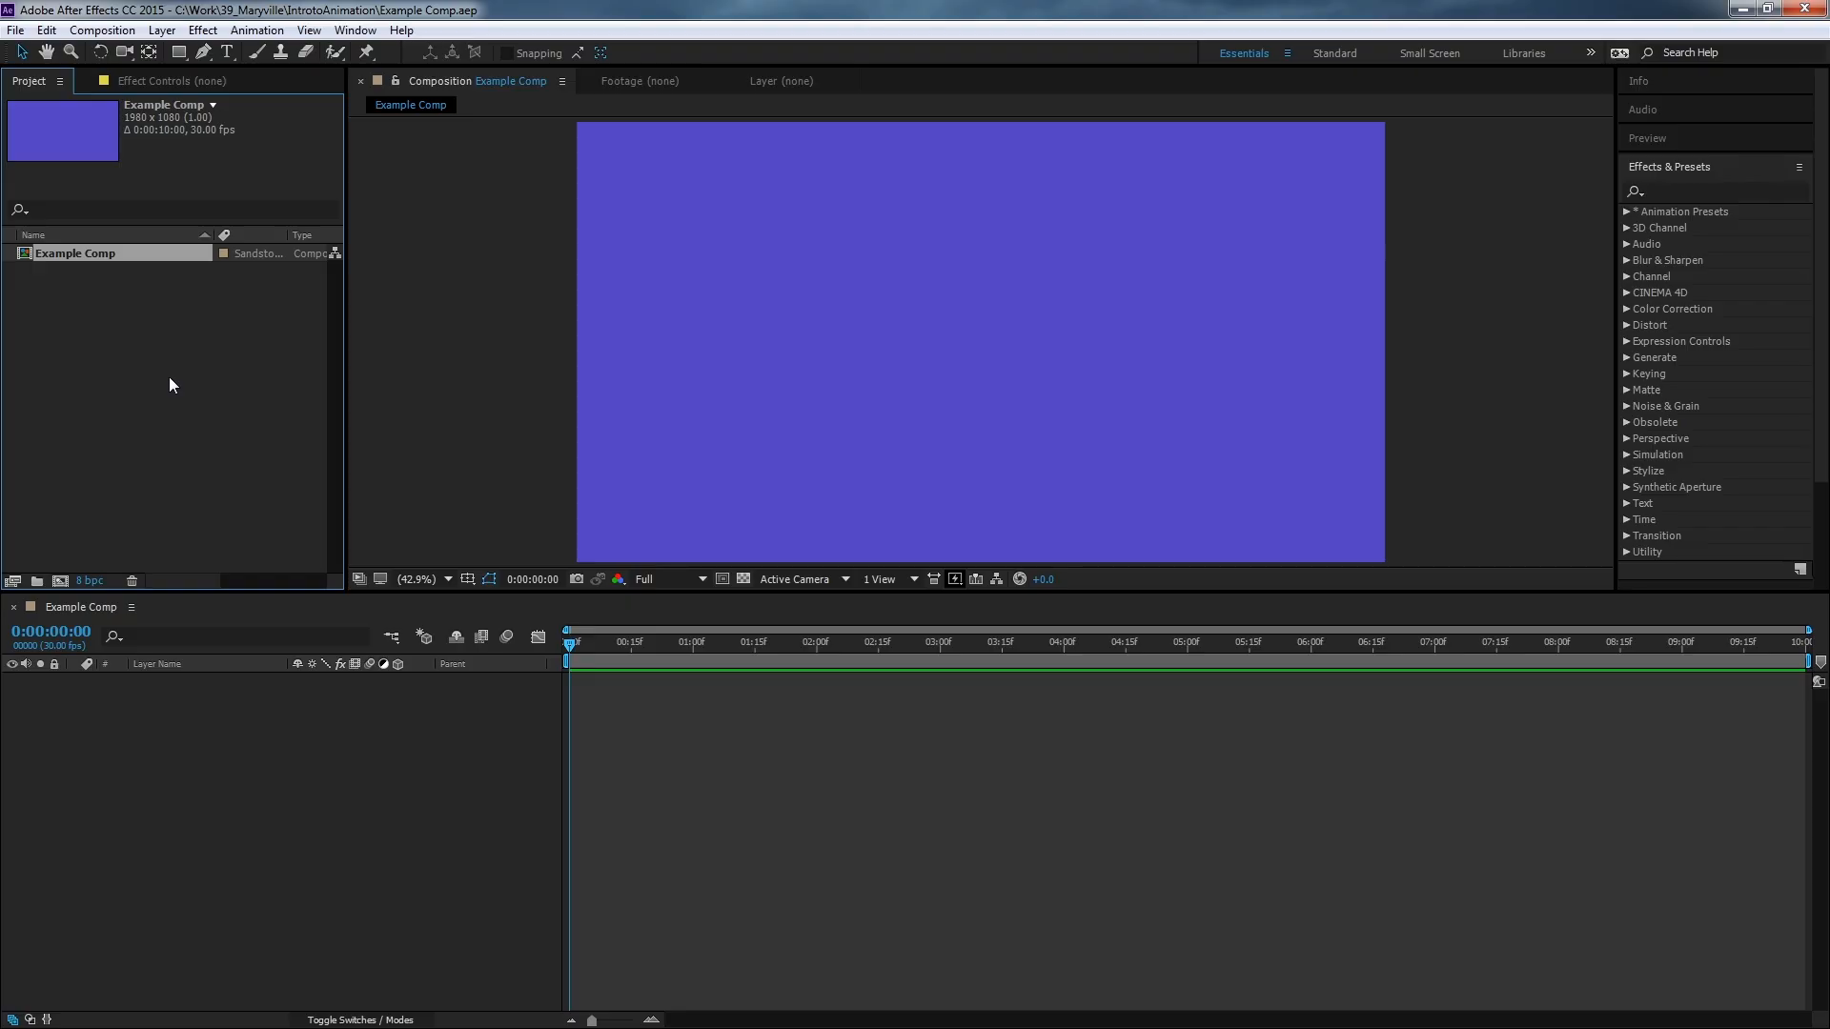
# Start a new solid layer and name it Block 1.
pyautogui.click(162, 29)
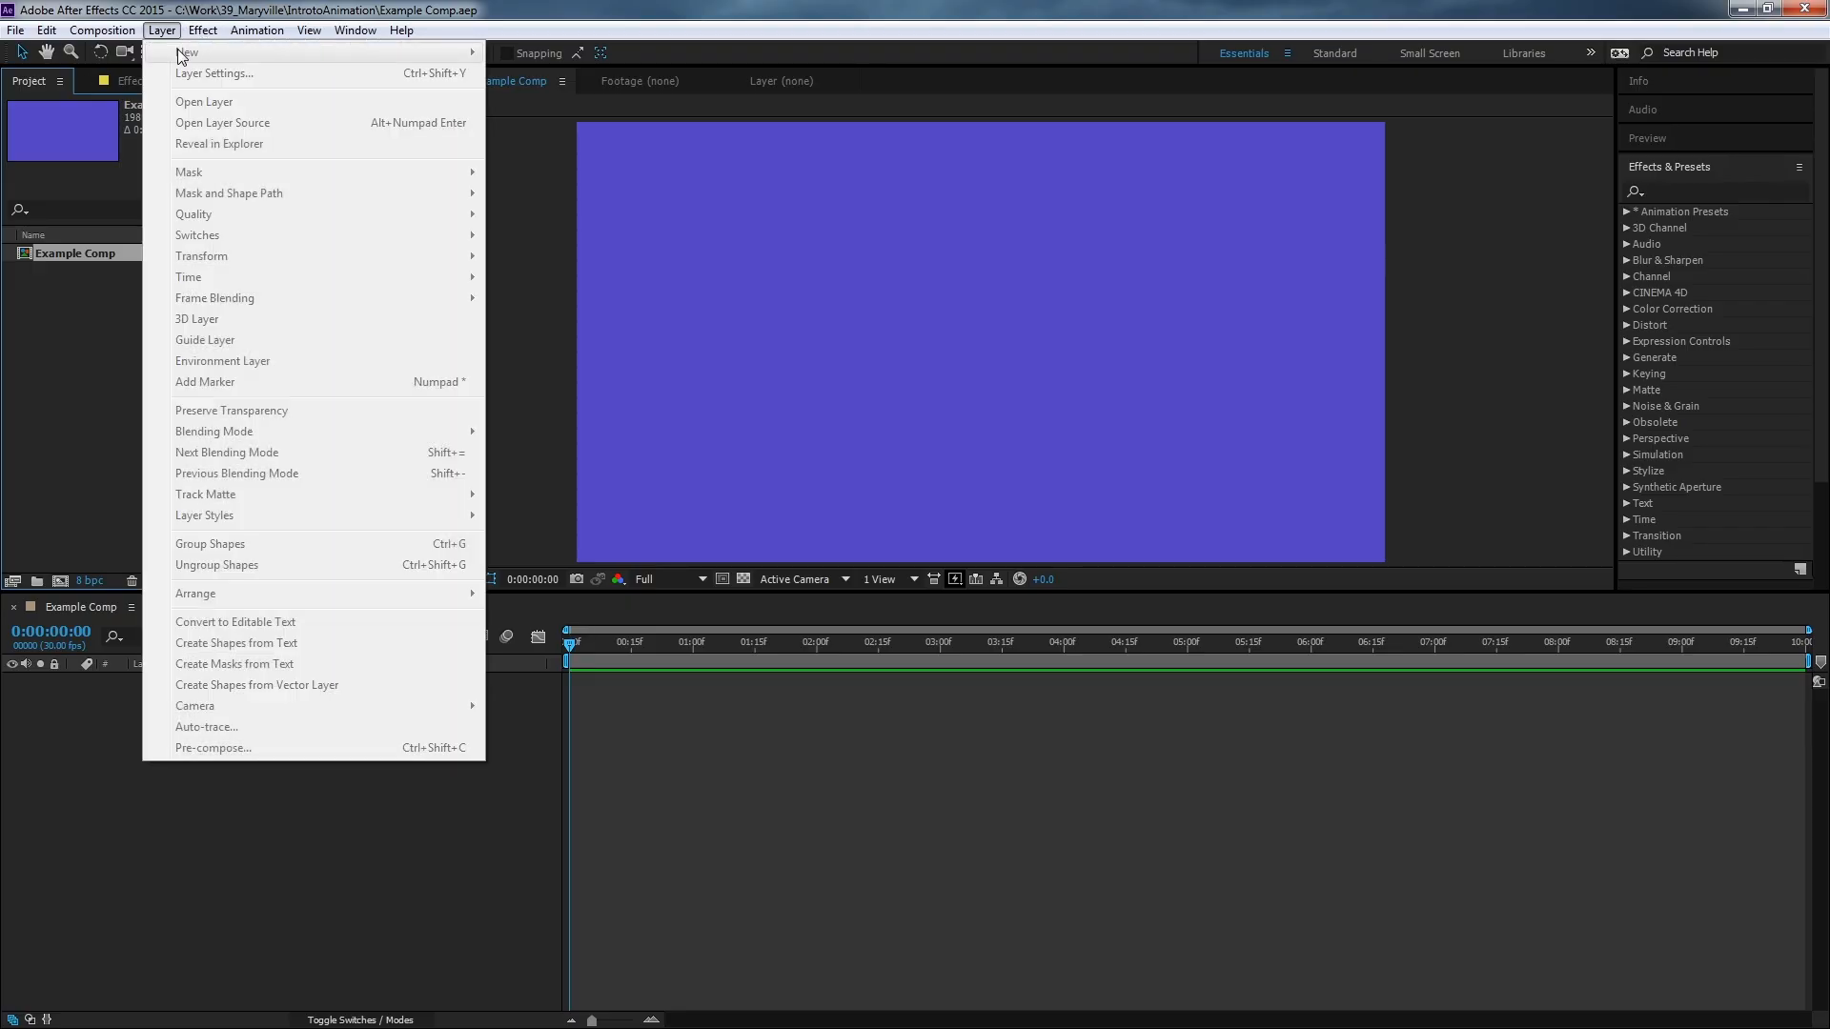
pyautogui.click(513, 254)
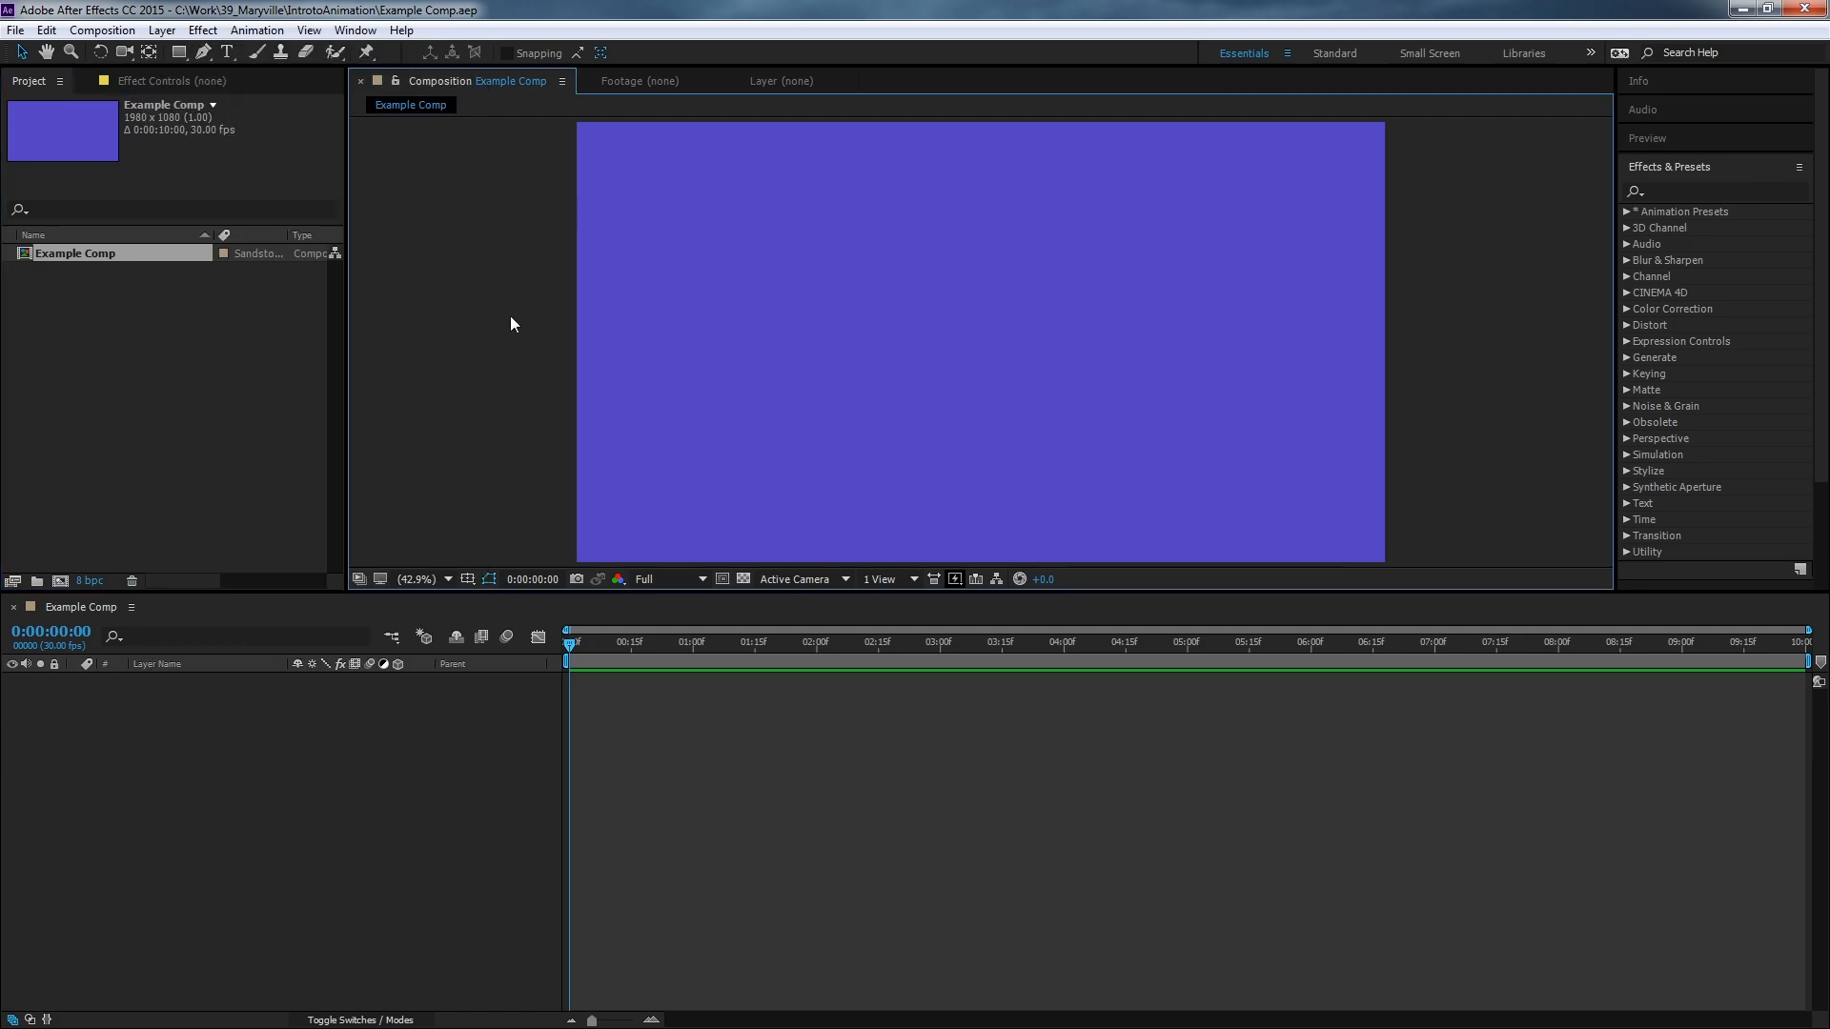
pyautogui.click(149, 32)
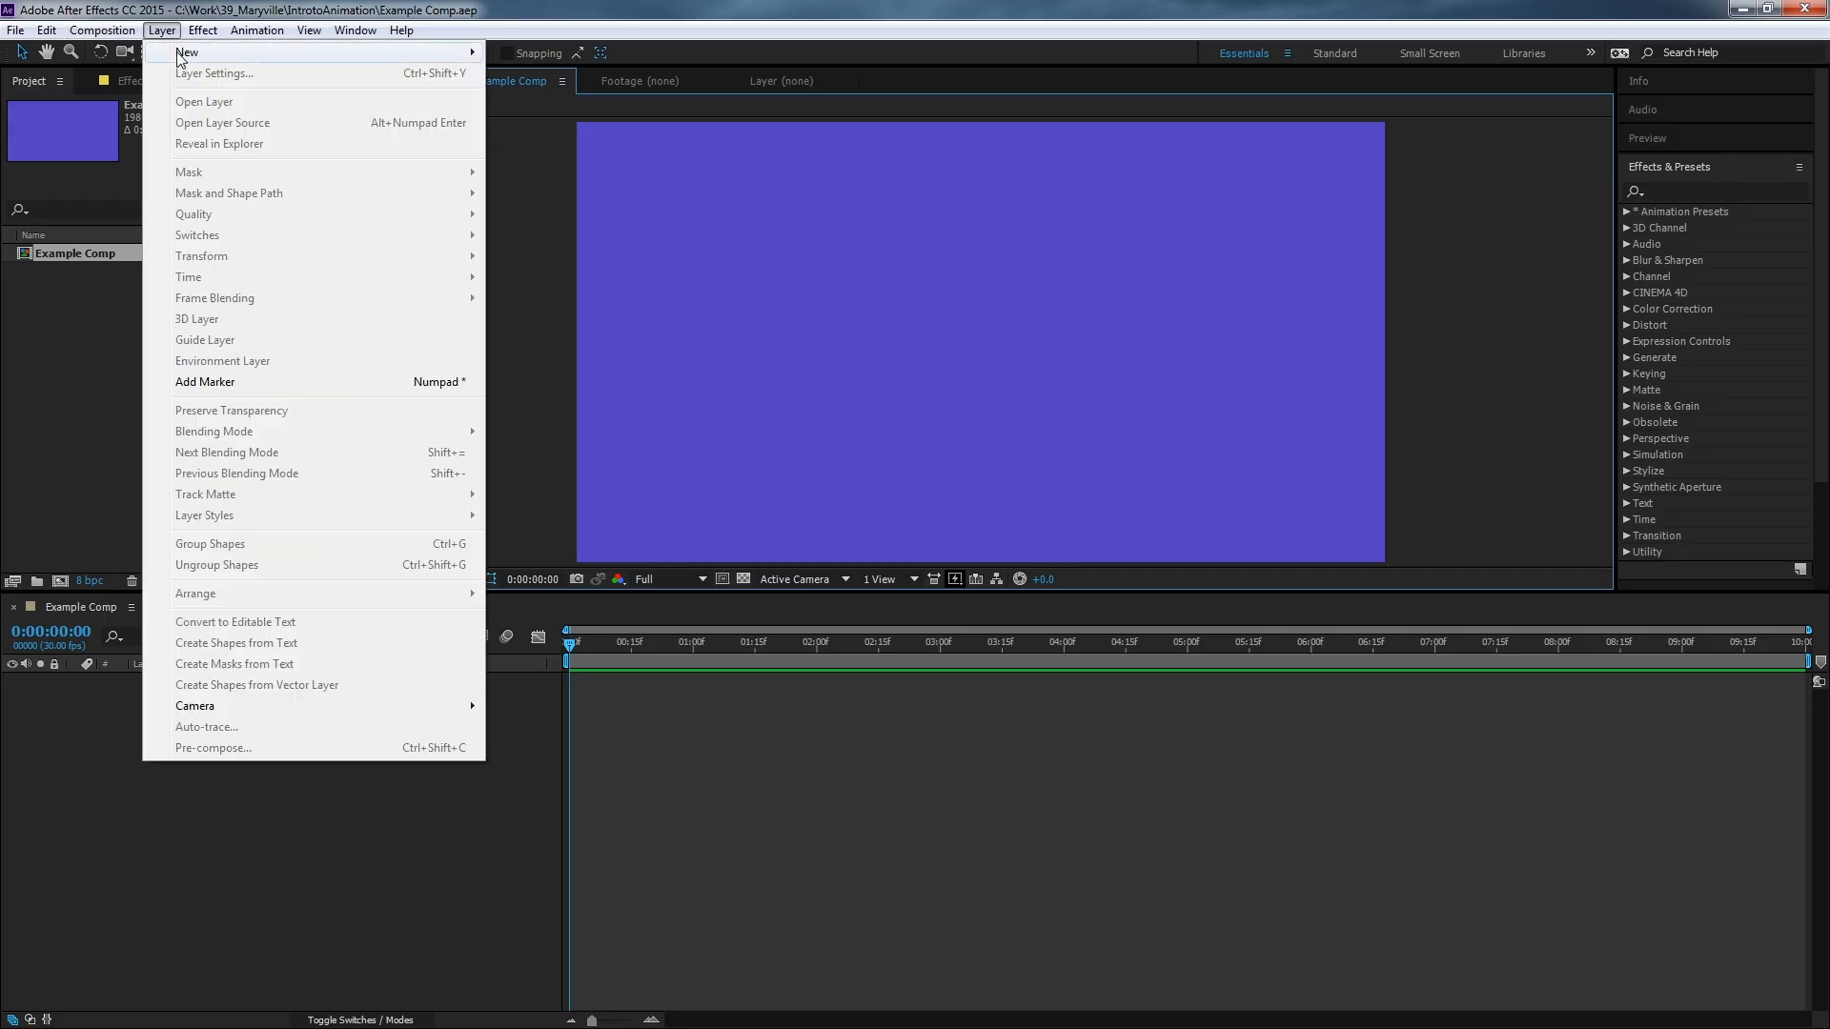
pyautogui.moveTo(186, 53)
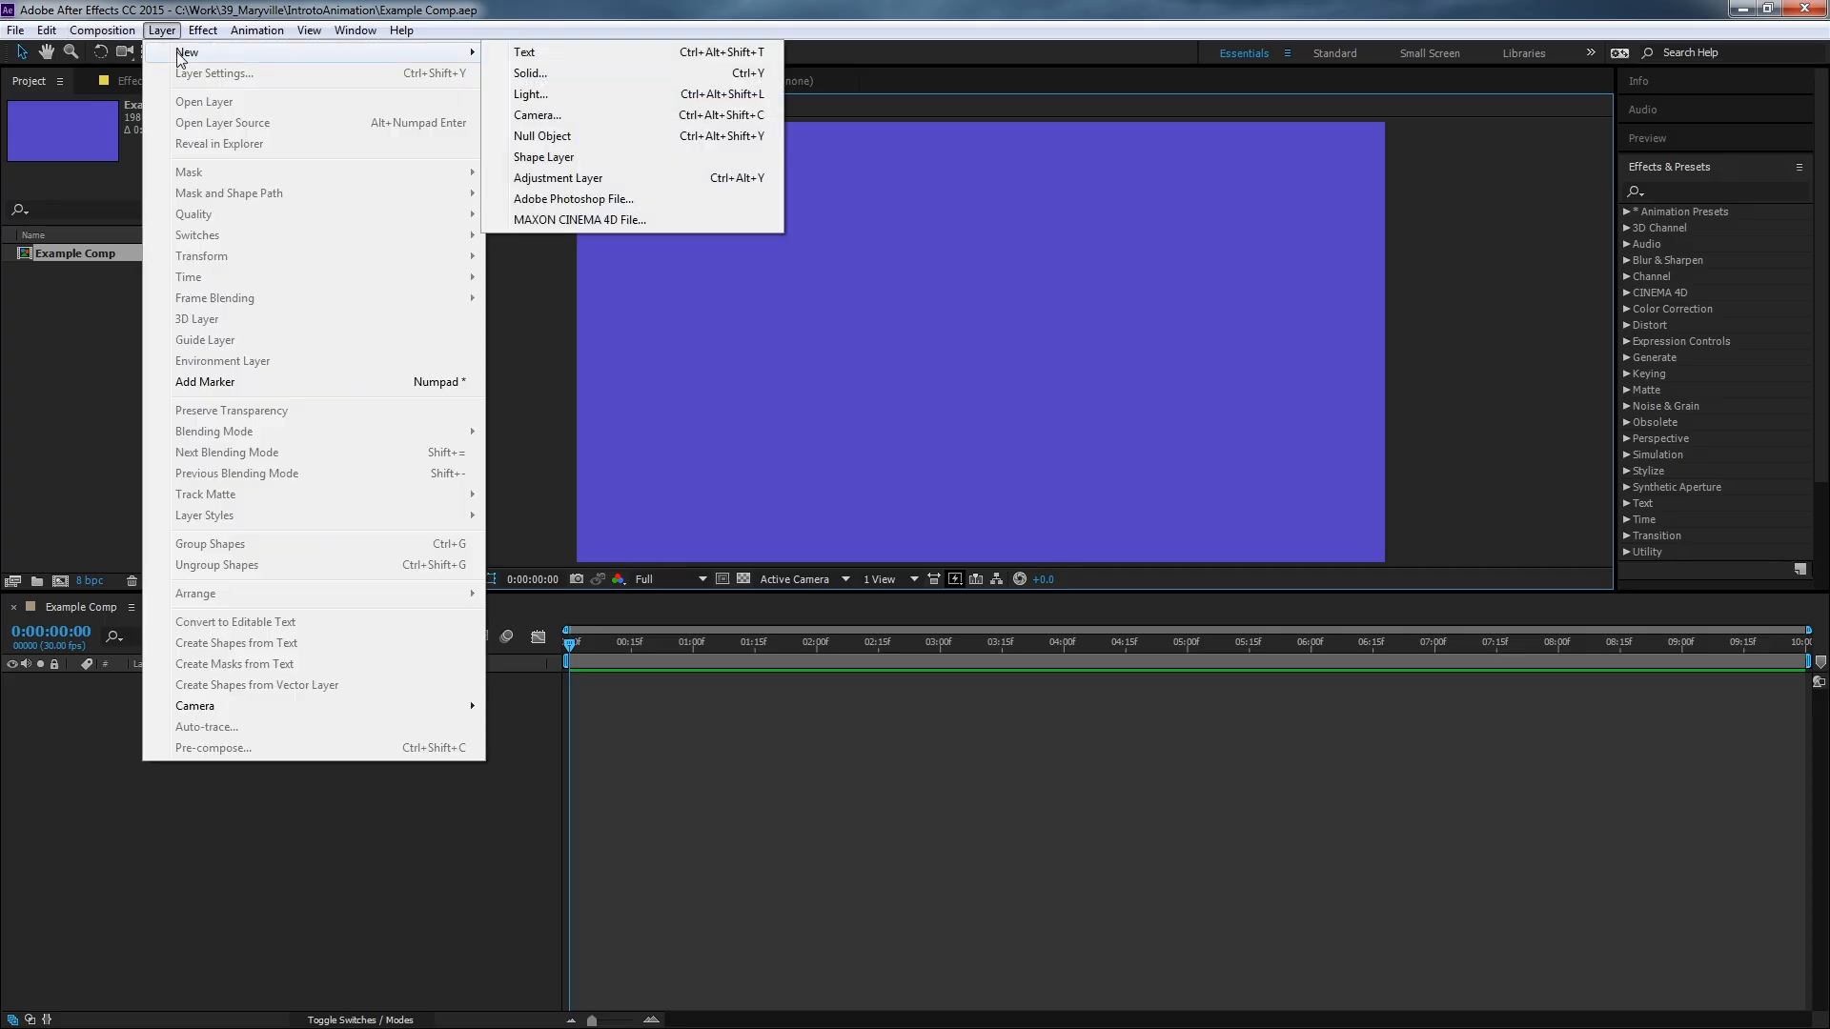
pyautogui.click(573, 76)
pyautogui.moveTo(206, 283); pyautogui.dragTo(436, 260)
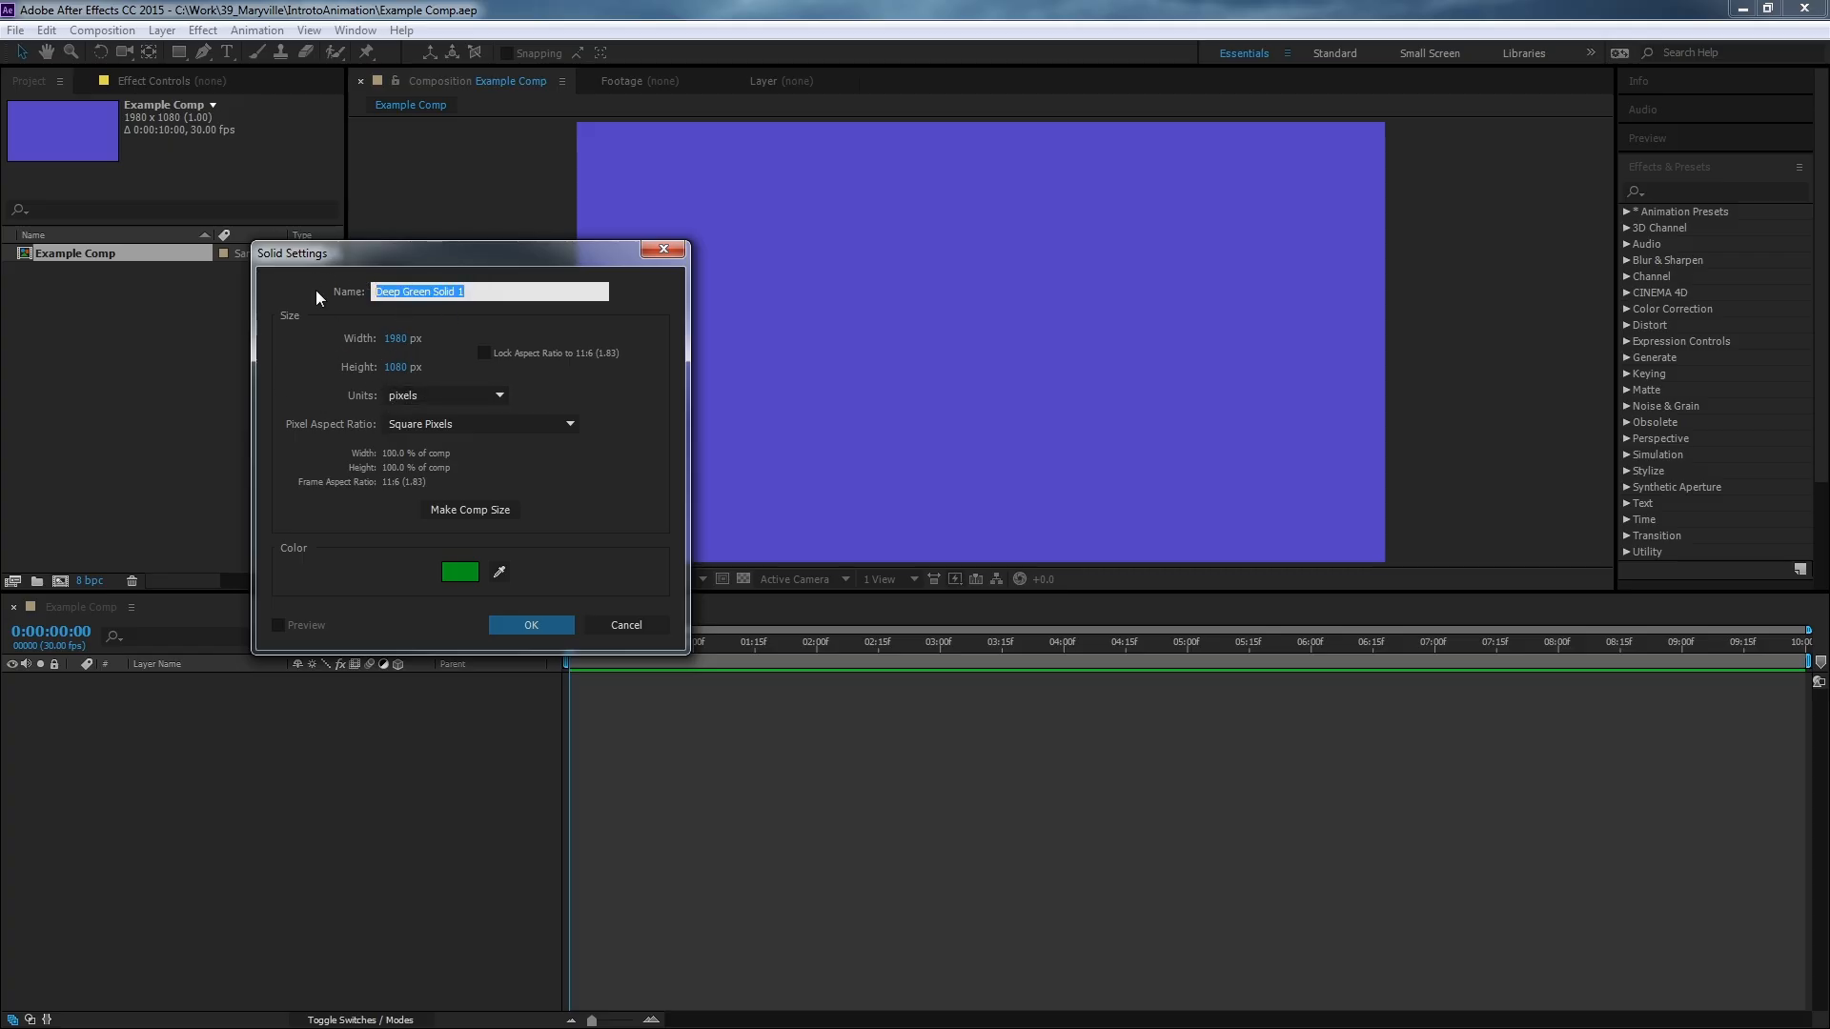
pyautogui.write('Block 1')
# Set the solid's width to 1920 px and choose a light blue solid colour.
pyautogui.click(396, 339)
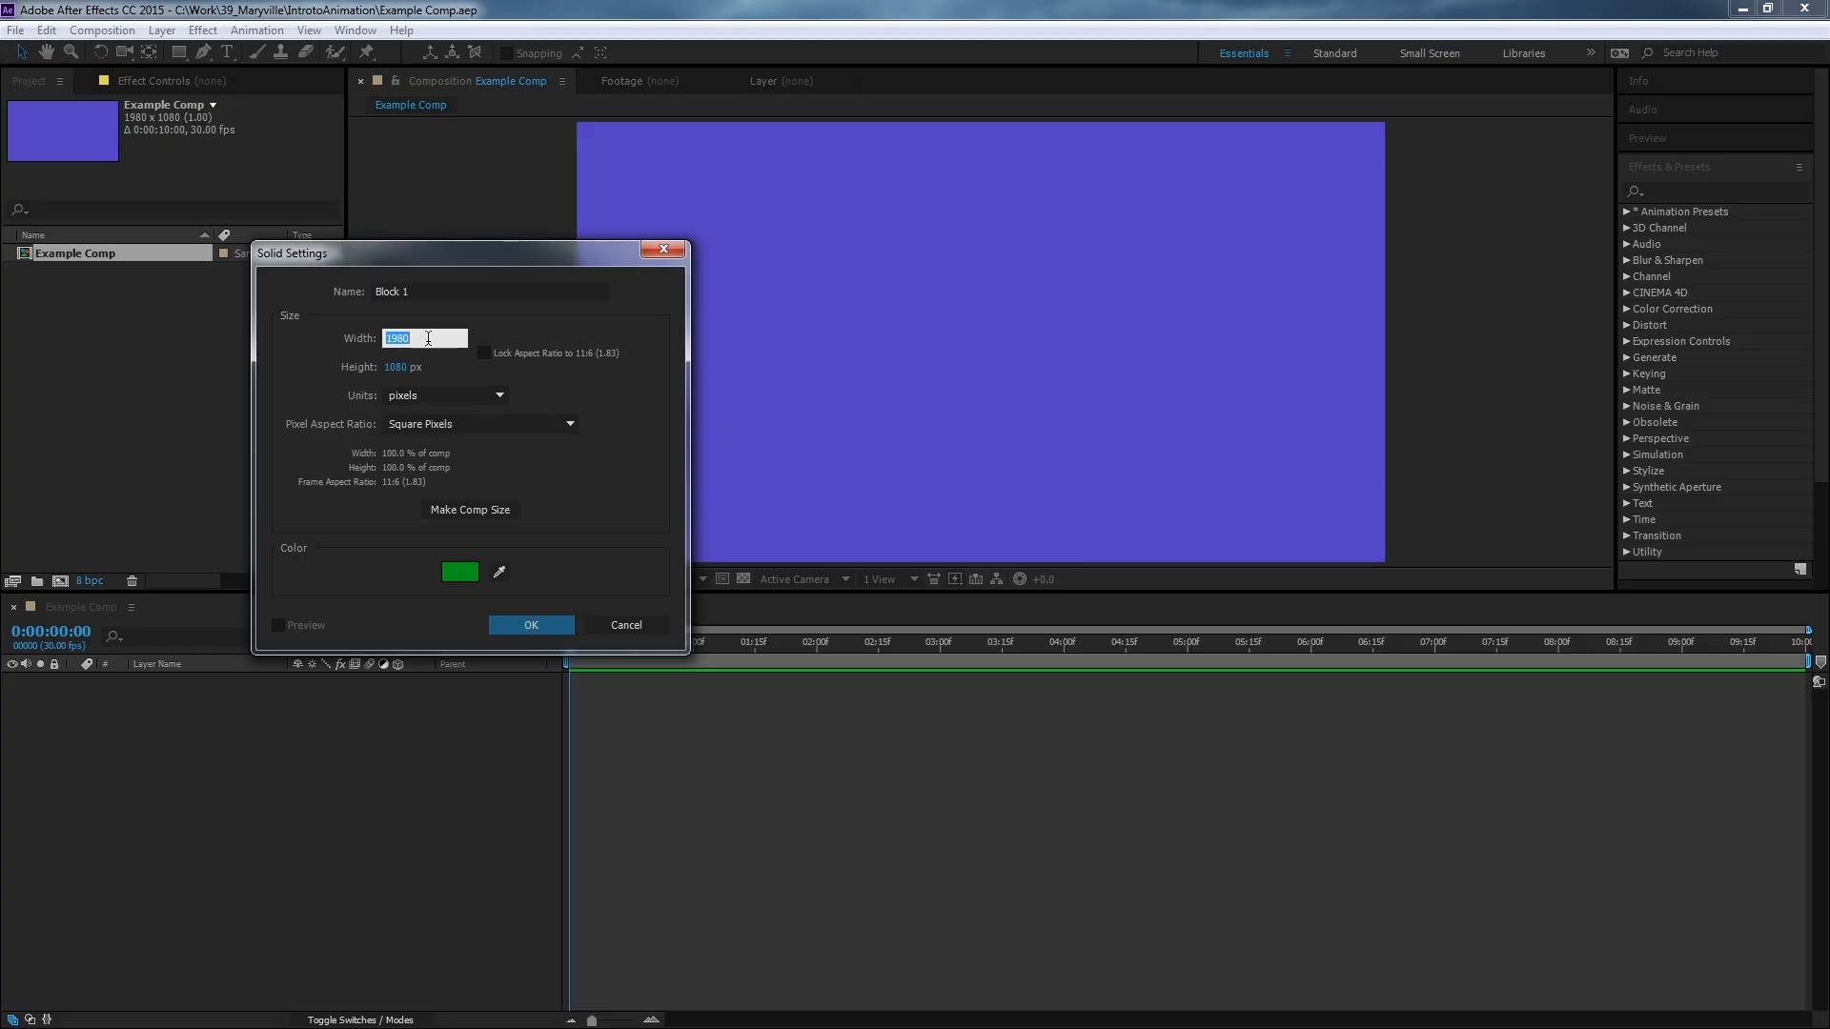
pyautogui.write('1920')
pyautogui.click(459, 573)
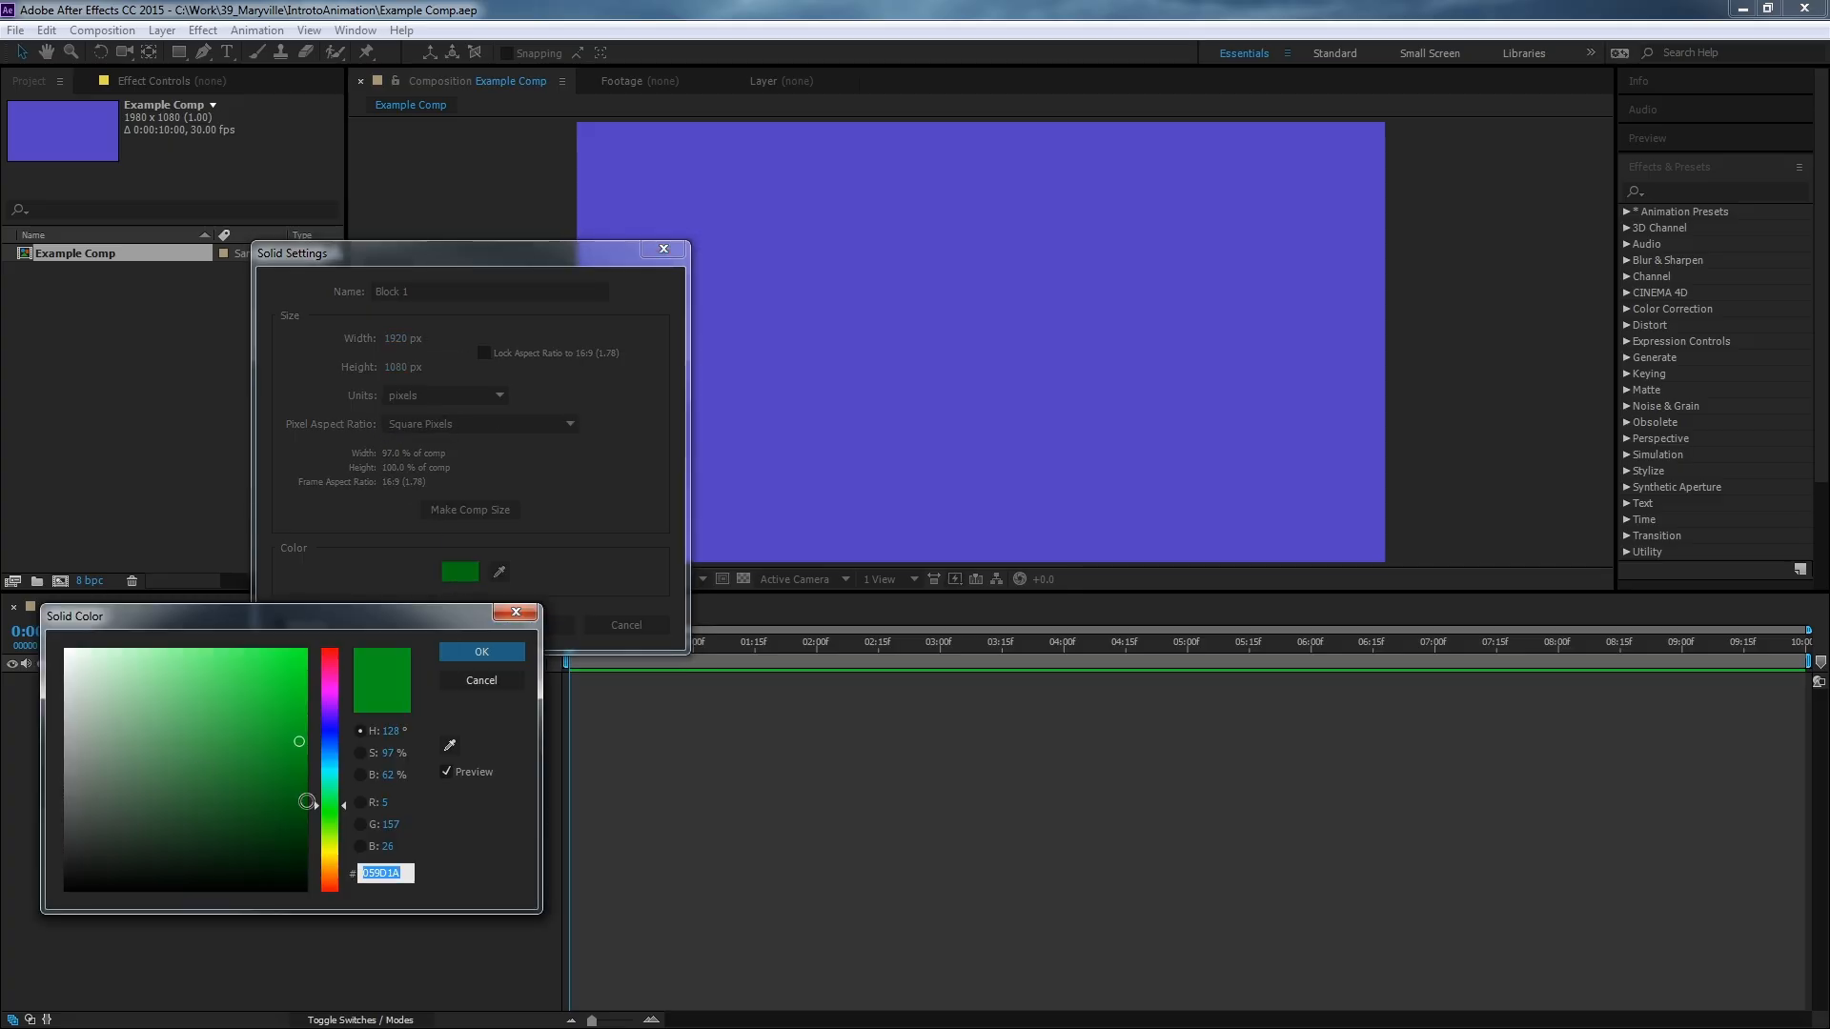
pyautogui.click(304, 792)
pyautogui.click(317, 750)
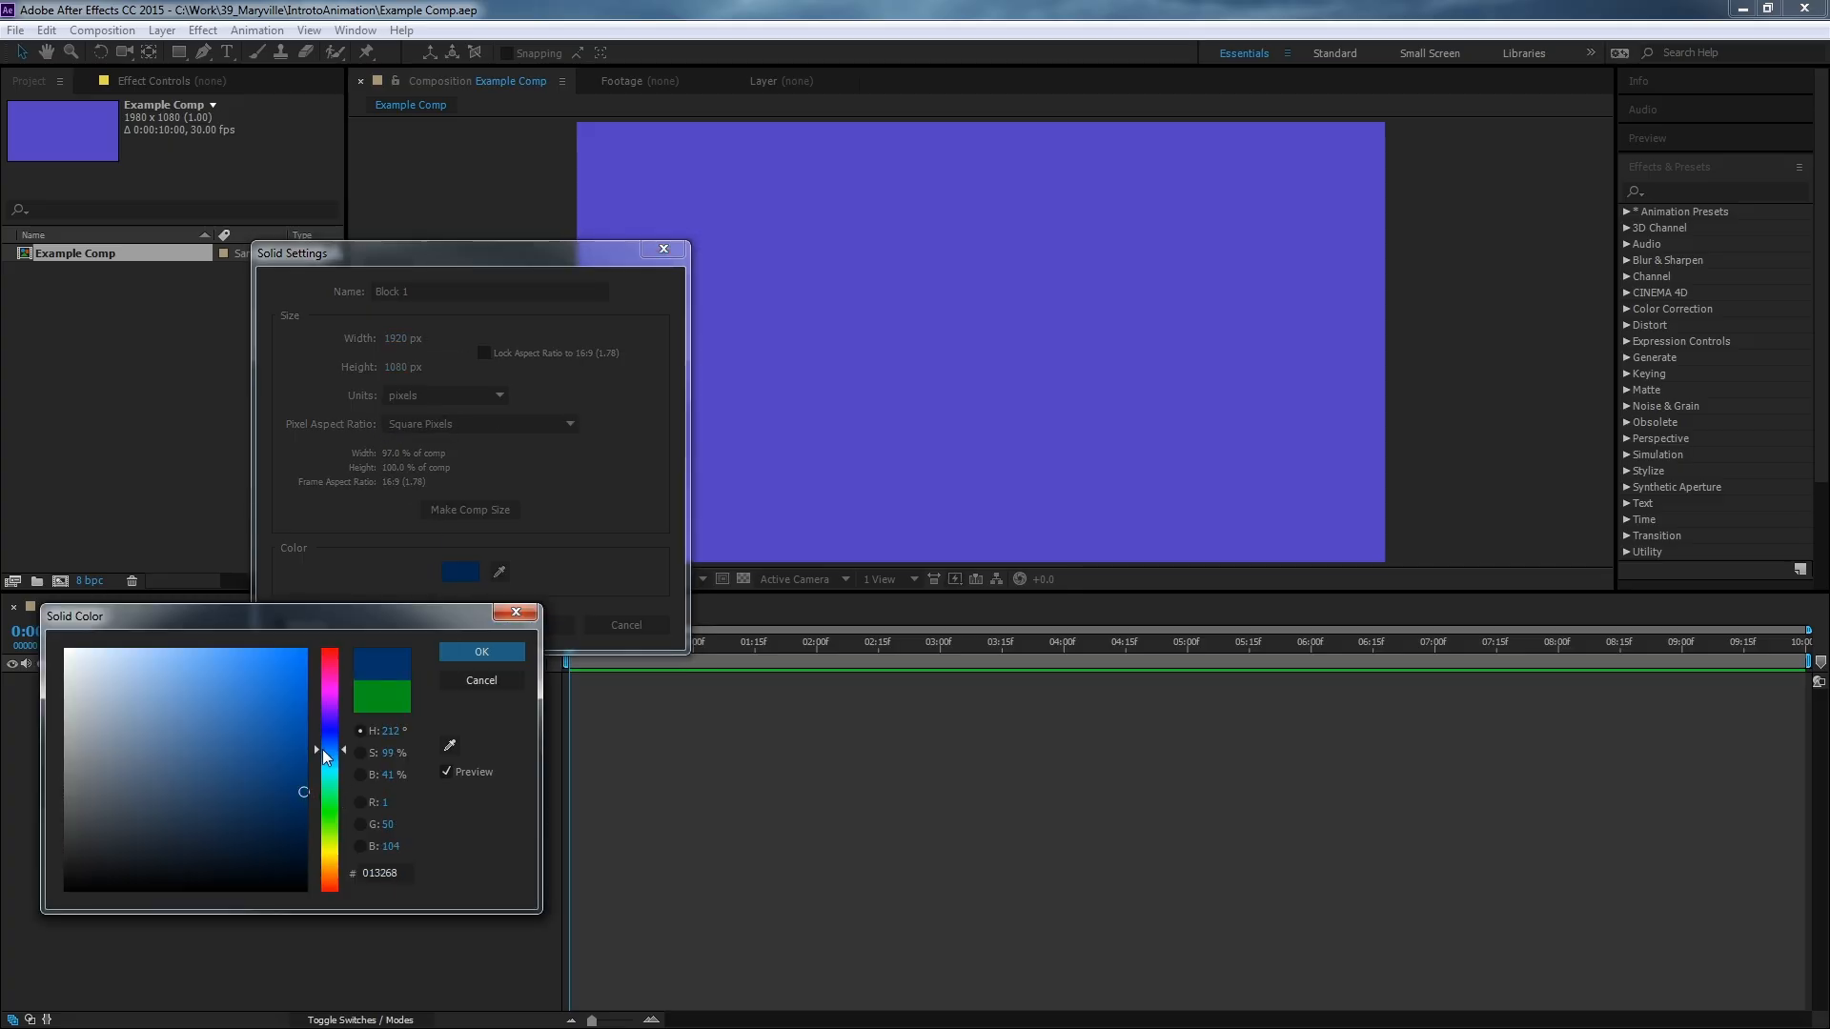
pyautogui.click(303, 662)
pyautogui.click(481, 651)
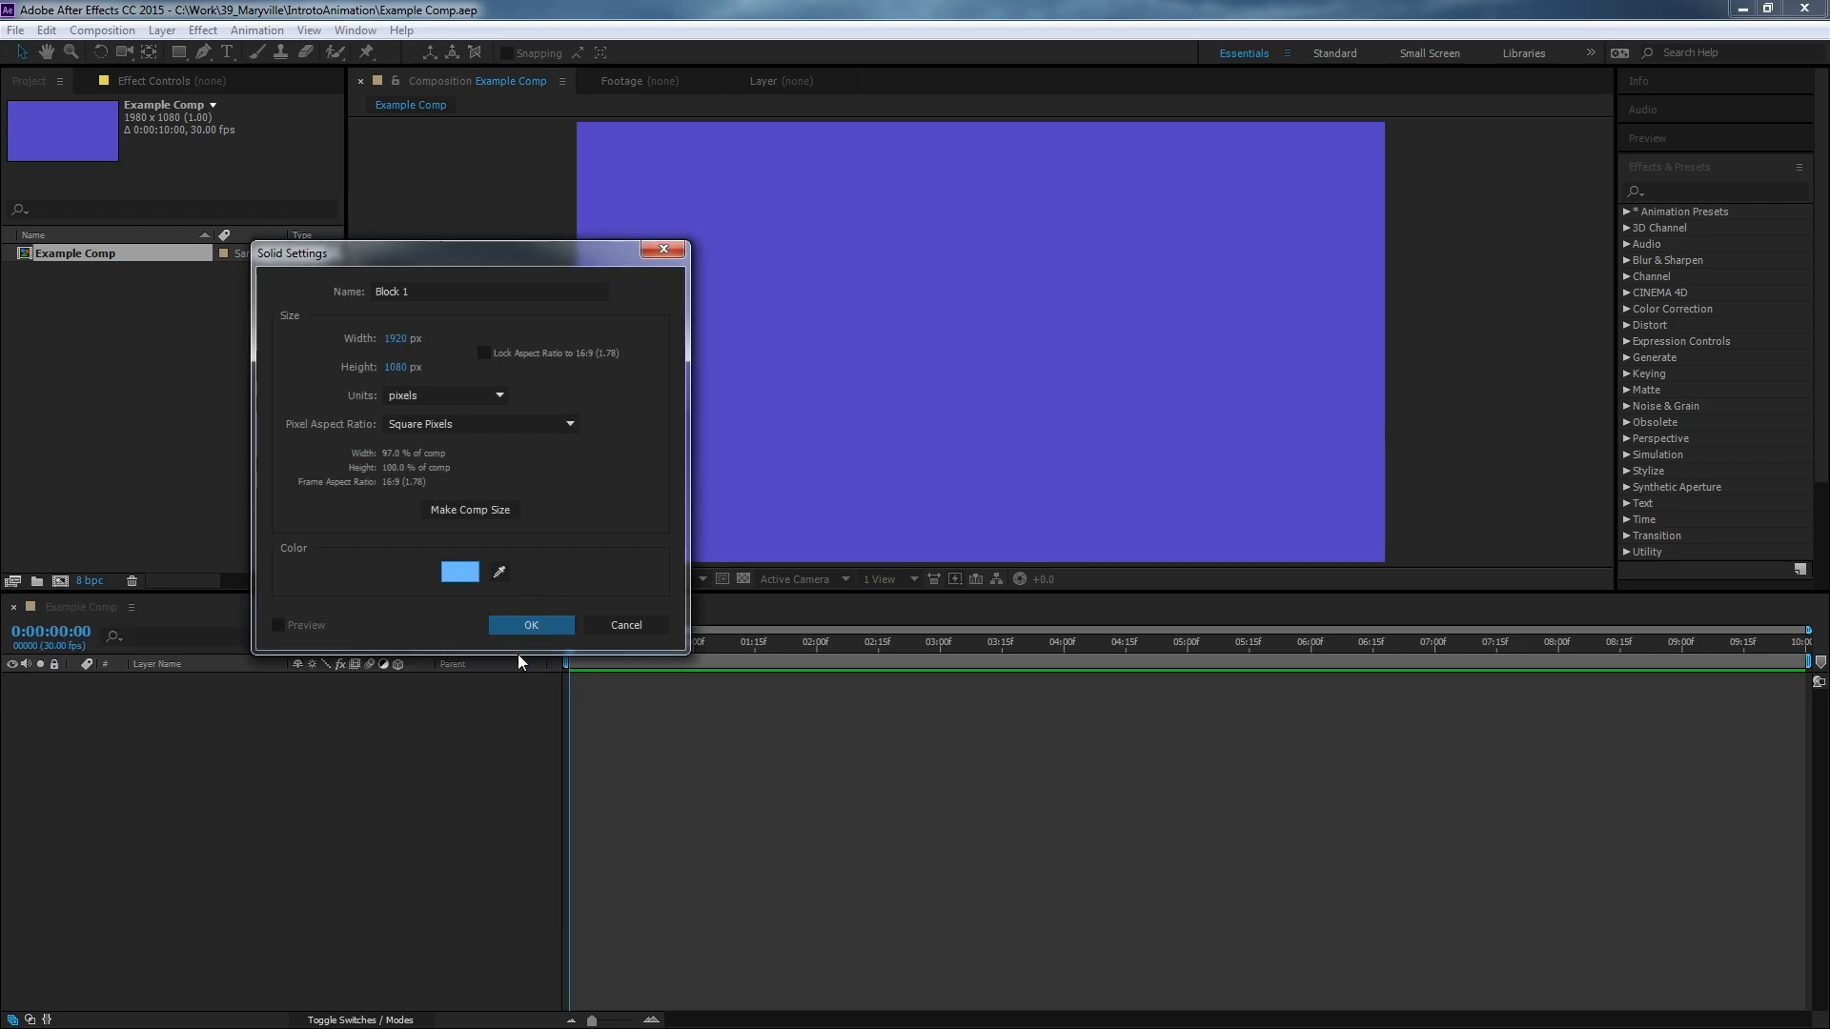
# Set the solid's width and height to 500 px each and create the solid.
pyautogui.click(399, 338)
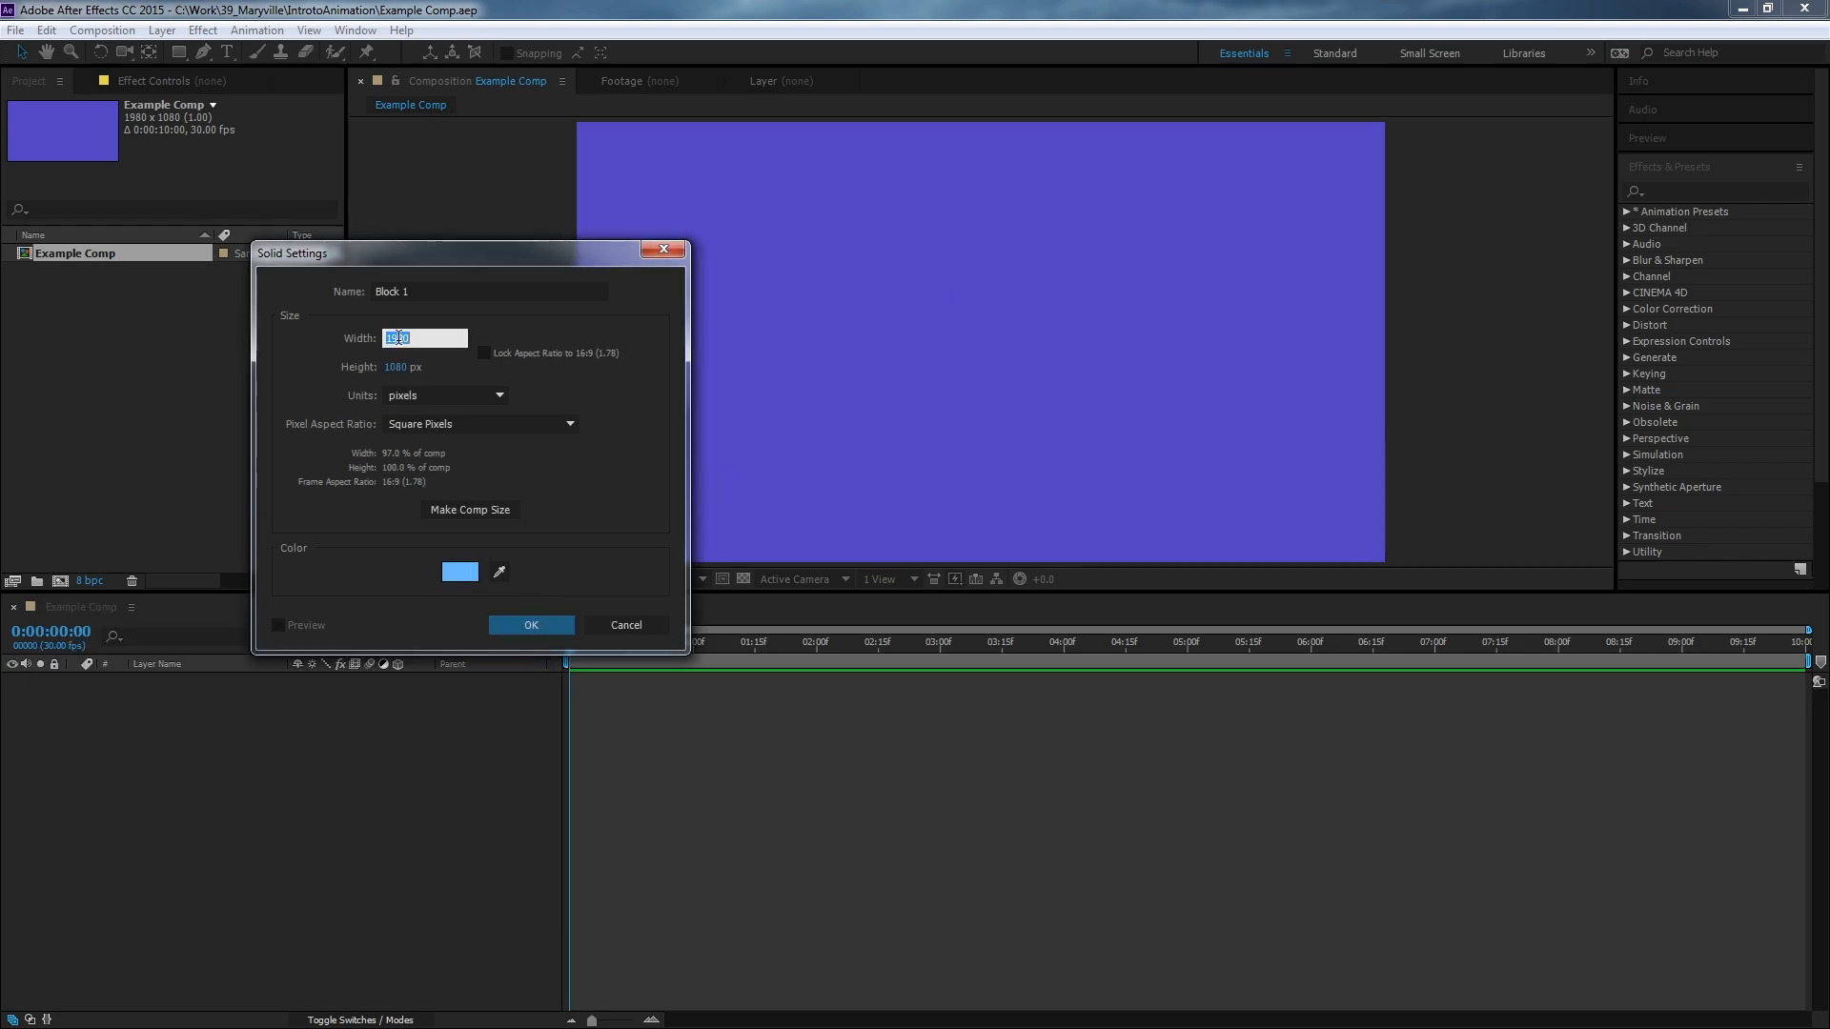
pyautogui.write('500')
pyautogui.press('Tab')
pyautogui.write('500')
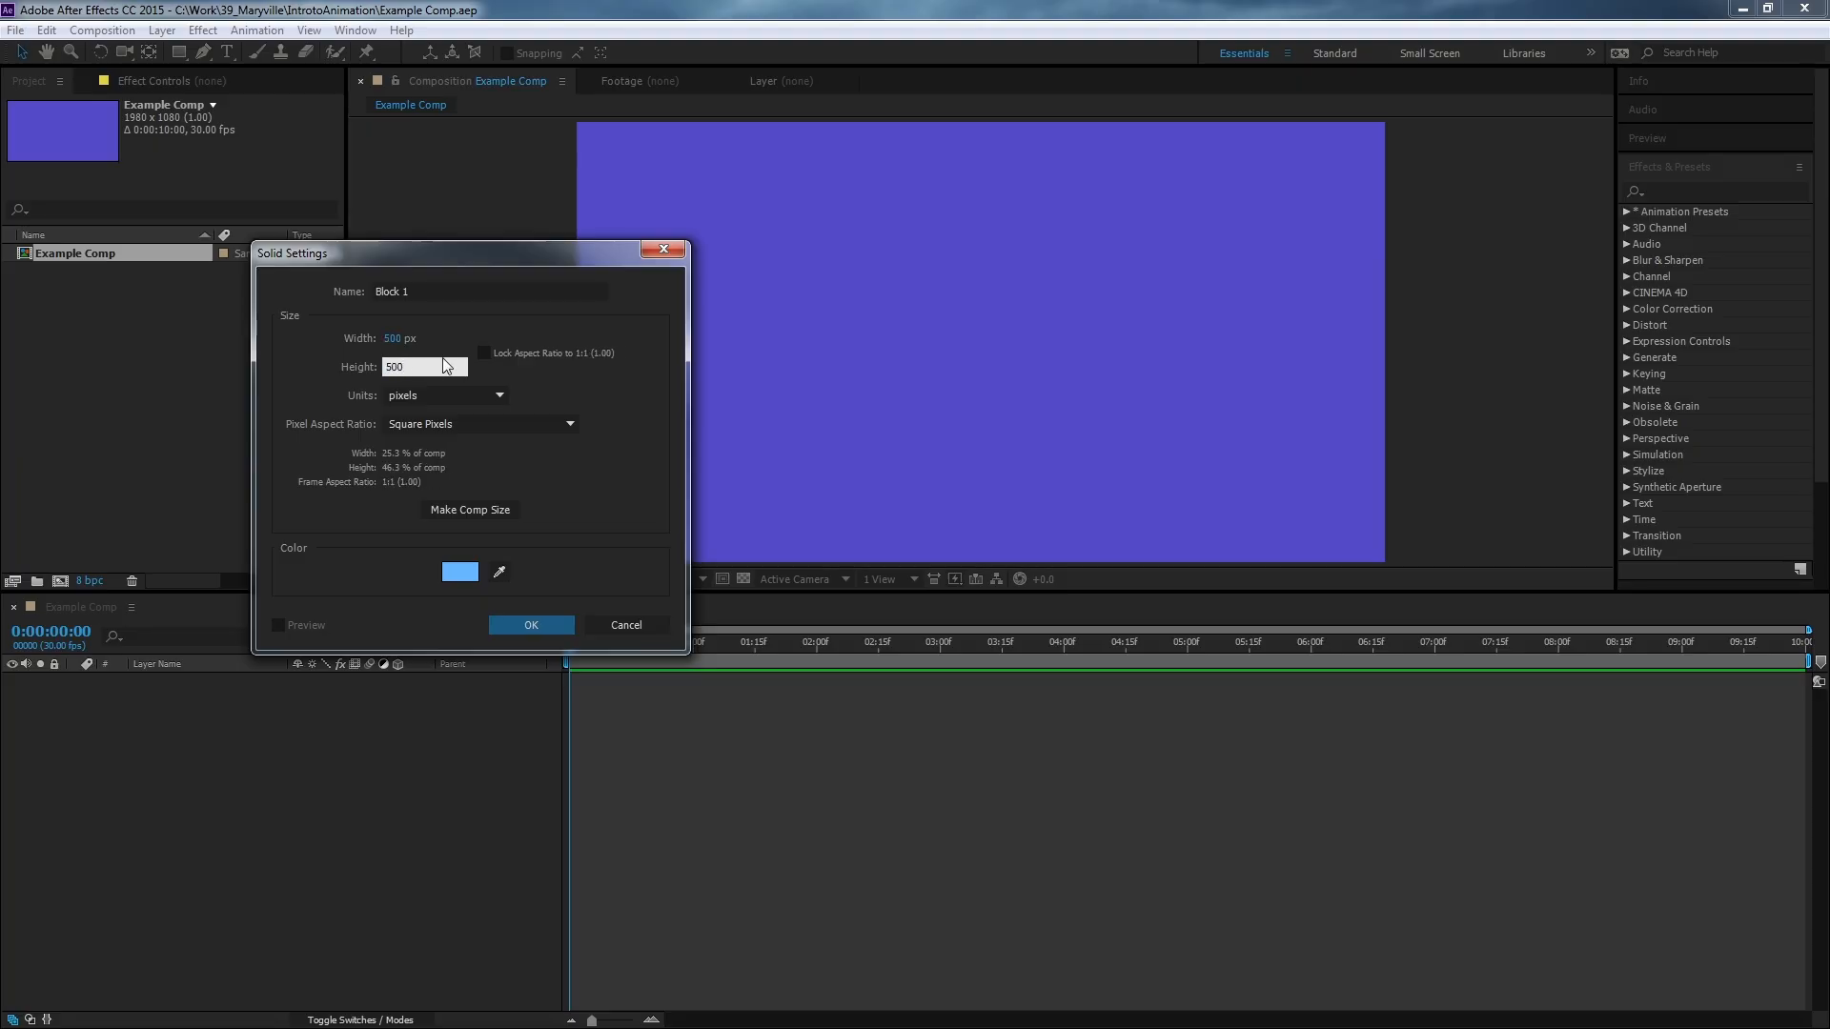
pyautogui.click(545, 629)
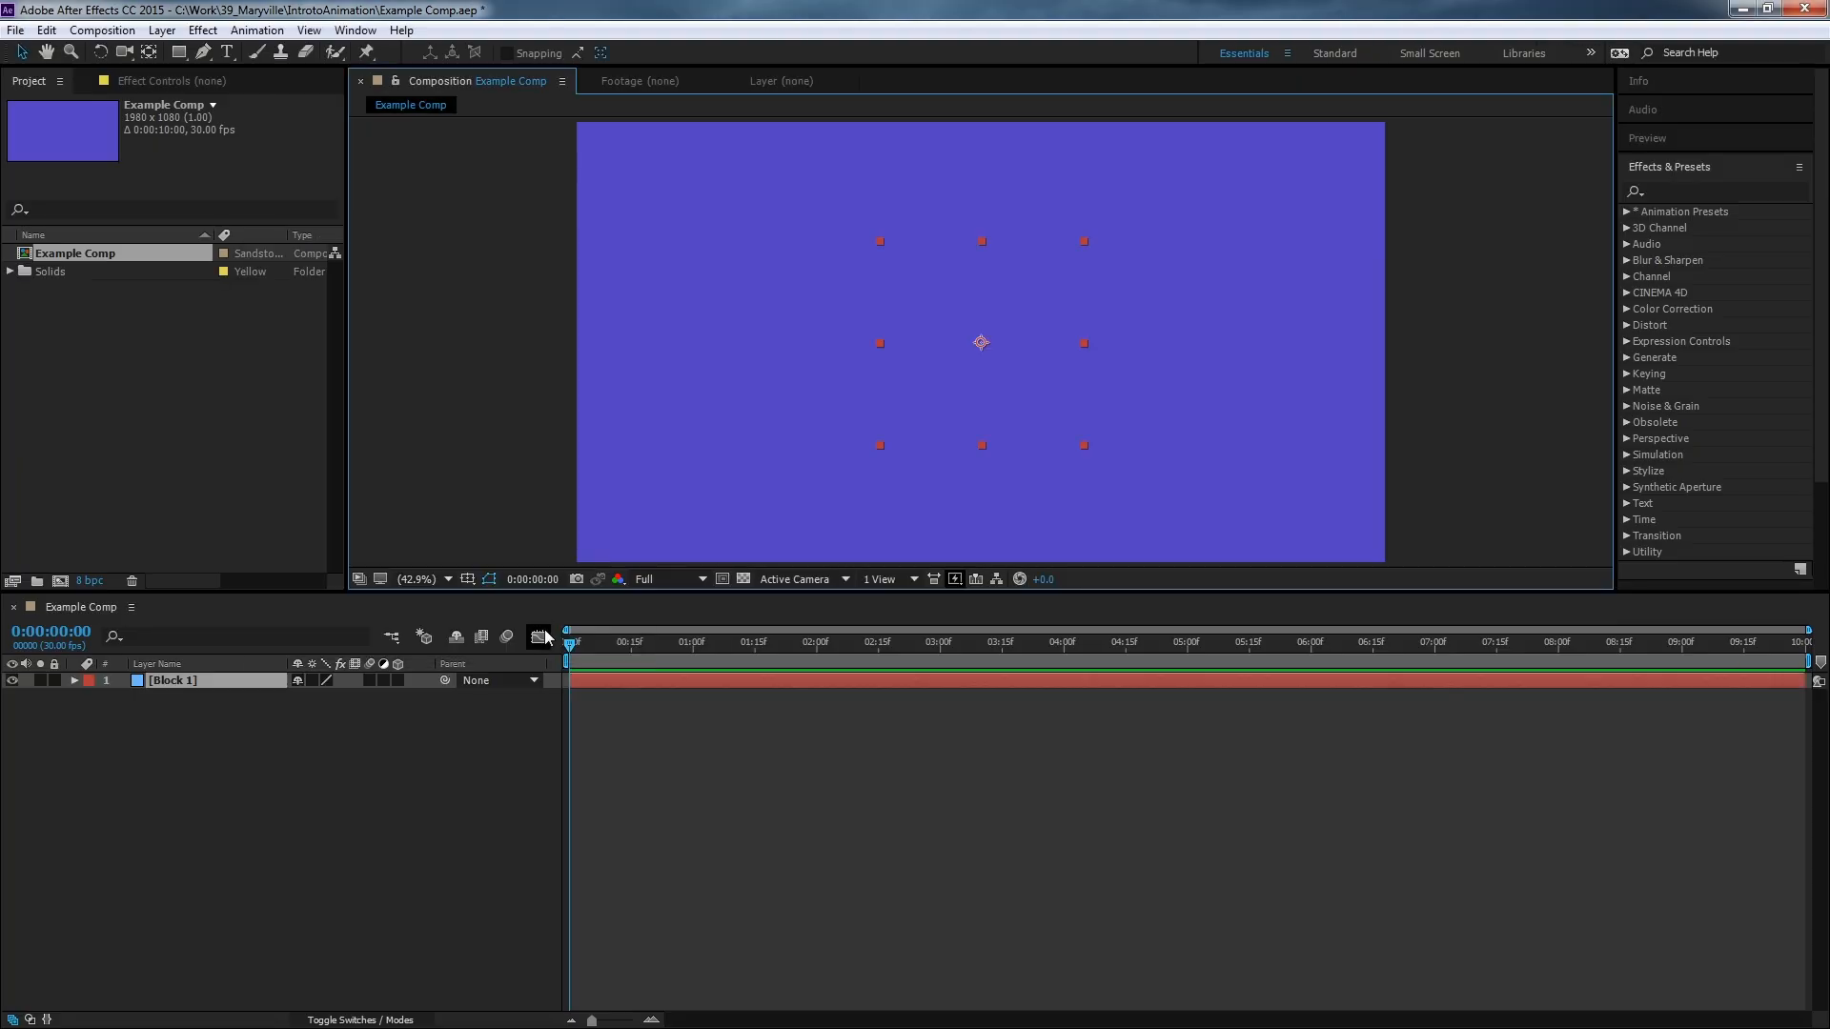
# Move the square solid toward the lower left of the composition frame.
pyautogui.moveTo(925, 384); pyautogui.dragTo(701, 493)
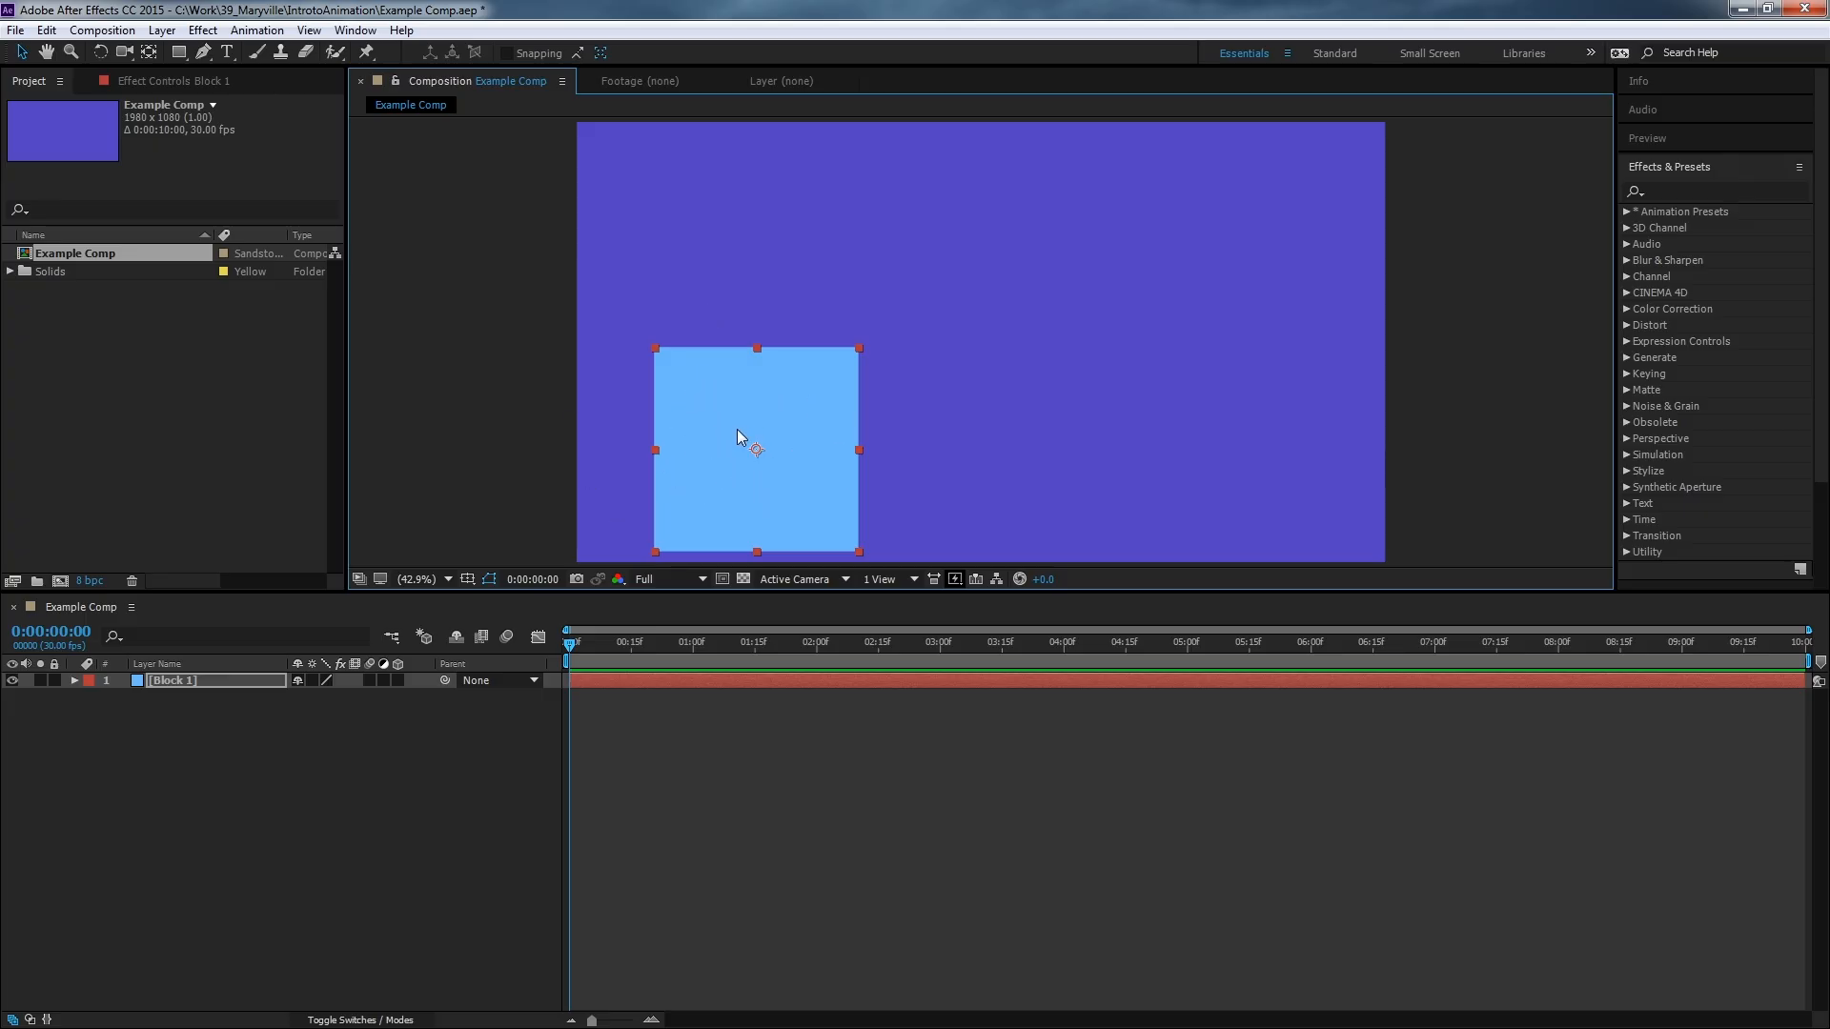
pyautogui.moveTo(720, 398)
pyautogui.mouseDown()
pyautogui.moveTo(824, 391)
pyautogui.moveTo(694, 400)
pyautogui.mouseUp()
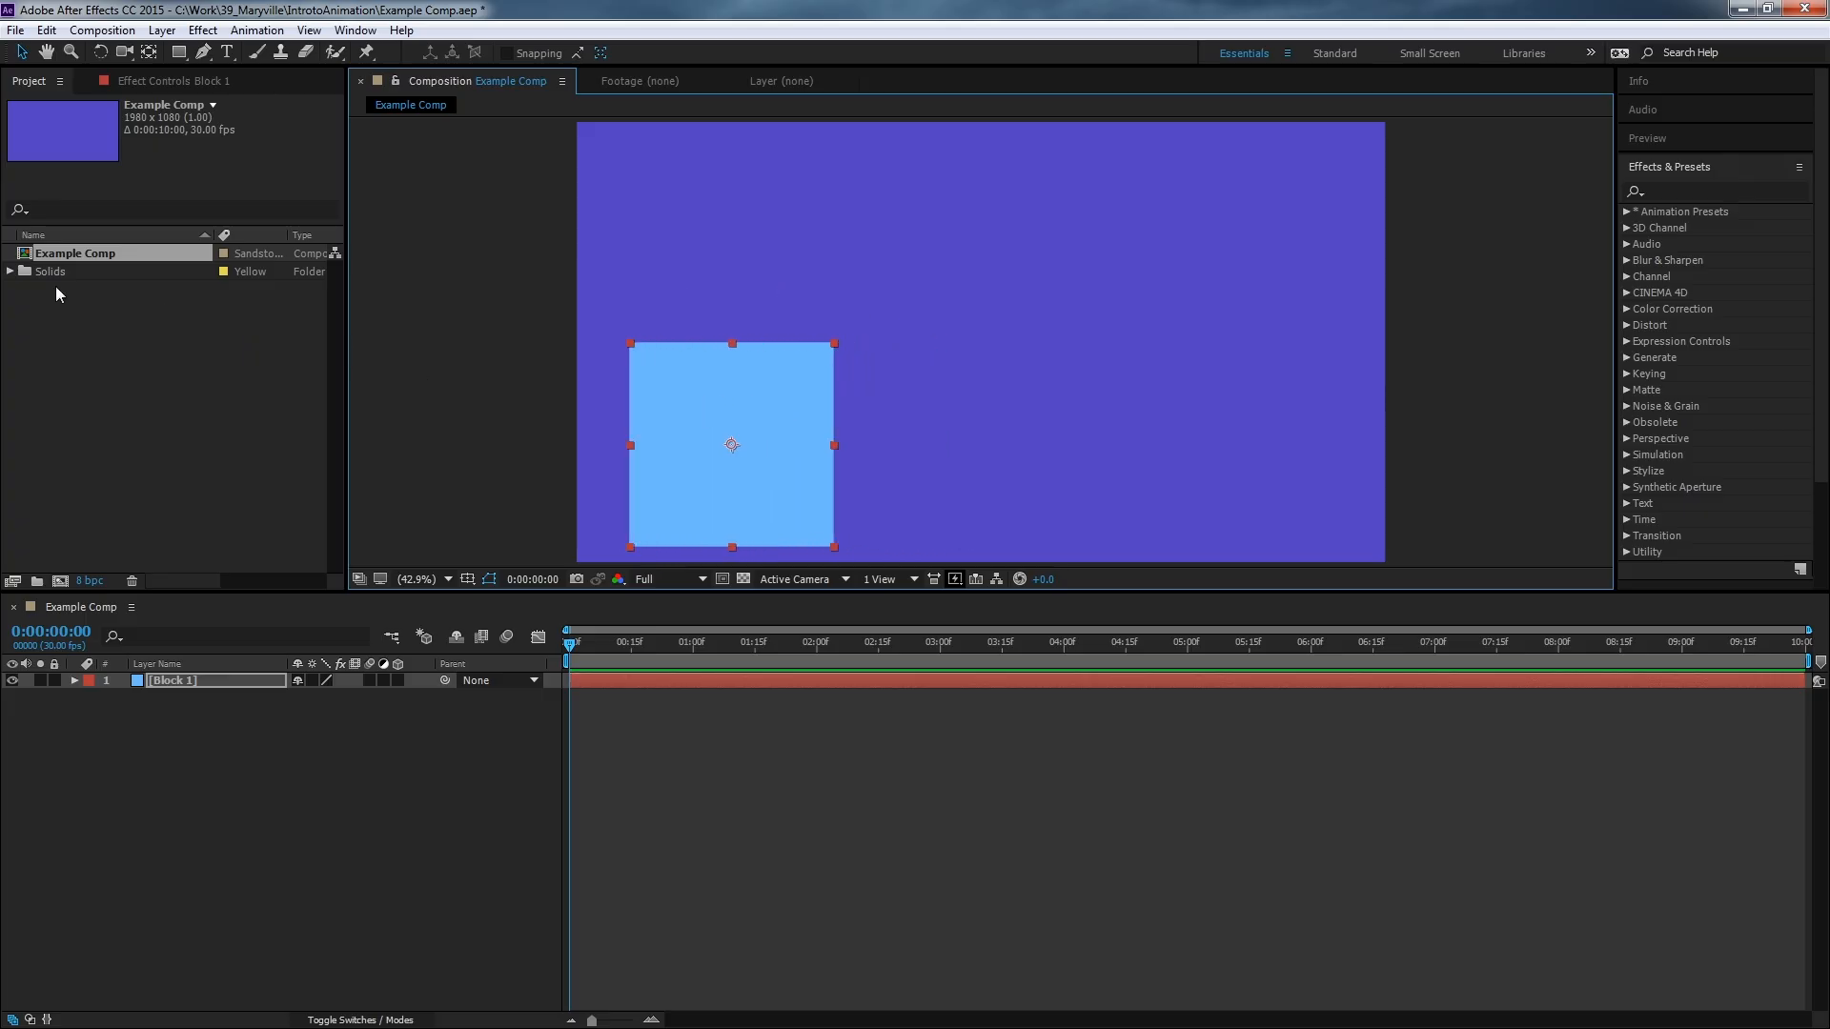
# Add the Block 1 solid from the project's Solids folder to the composition three more times, placing copies around the frame.
pyautogui.click(10, 272)
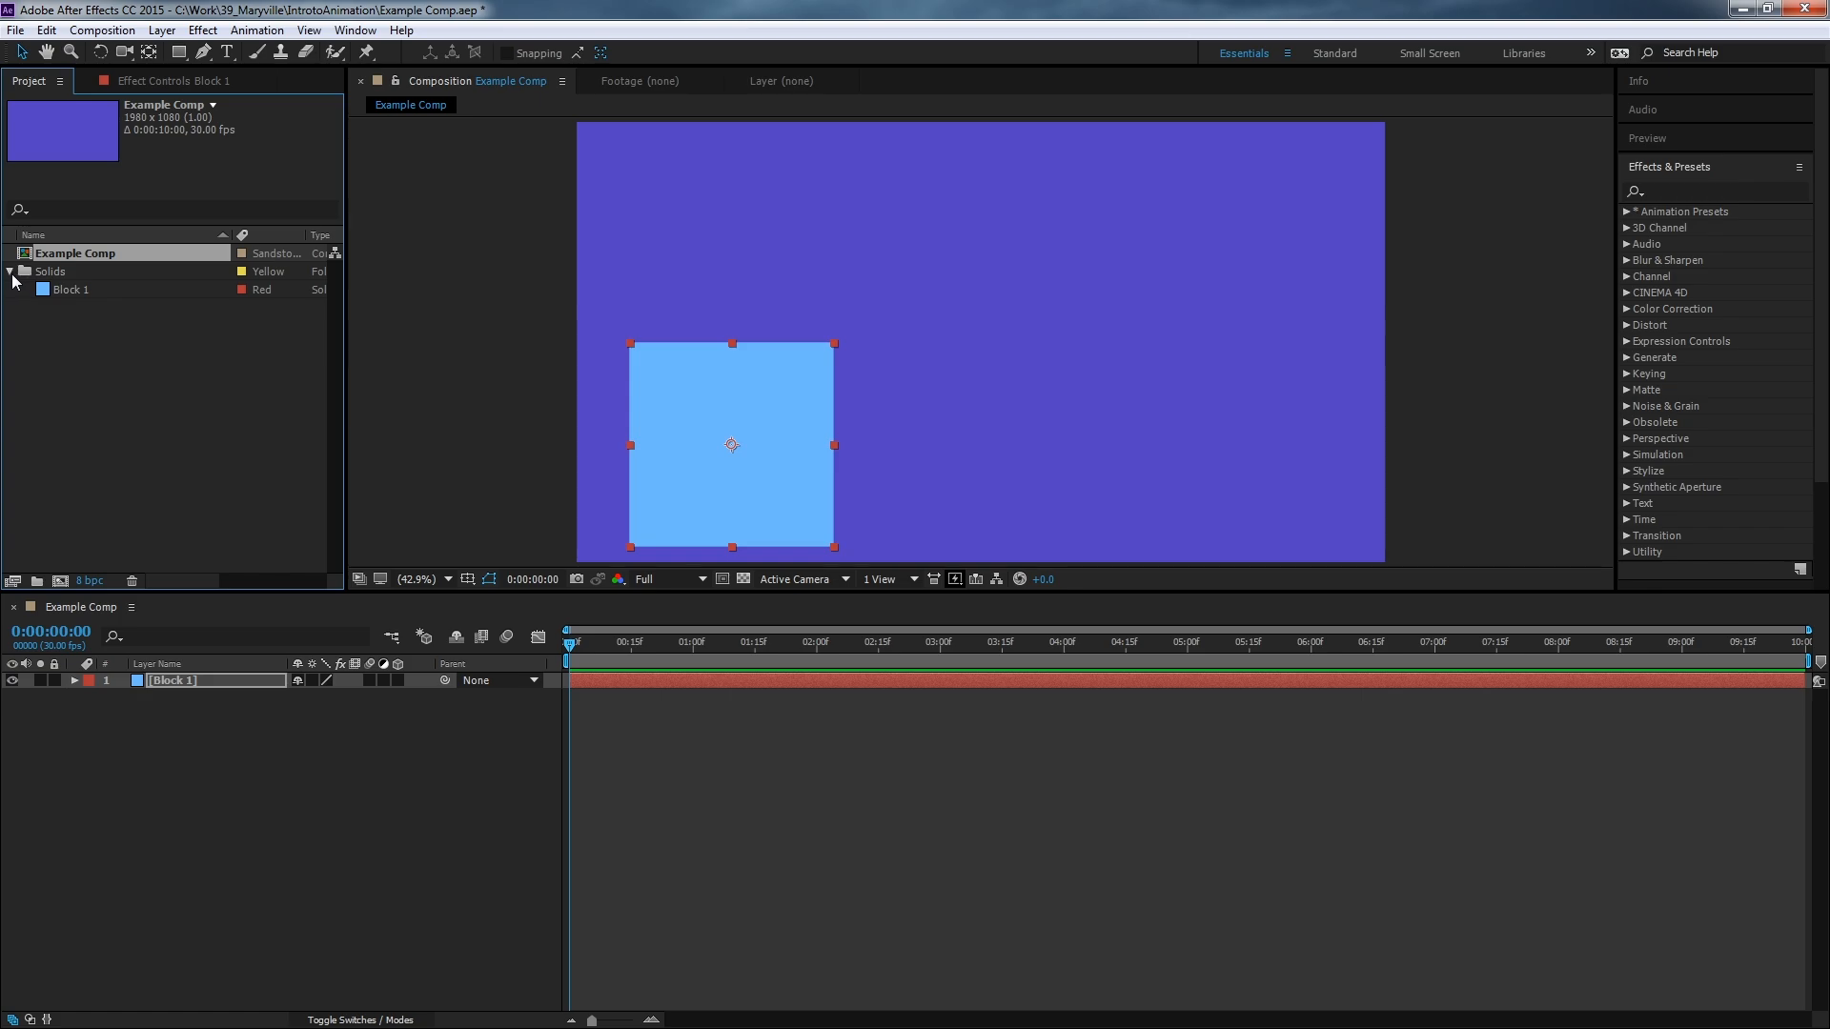
pyautogui.click(52, 273)
pyautogui.click(65, 290)
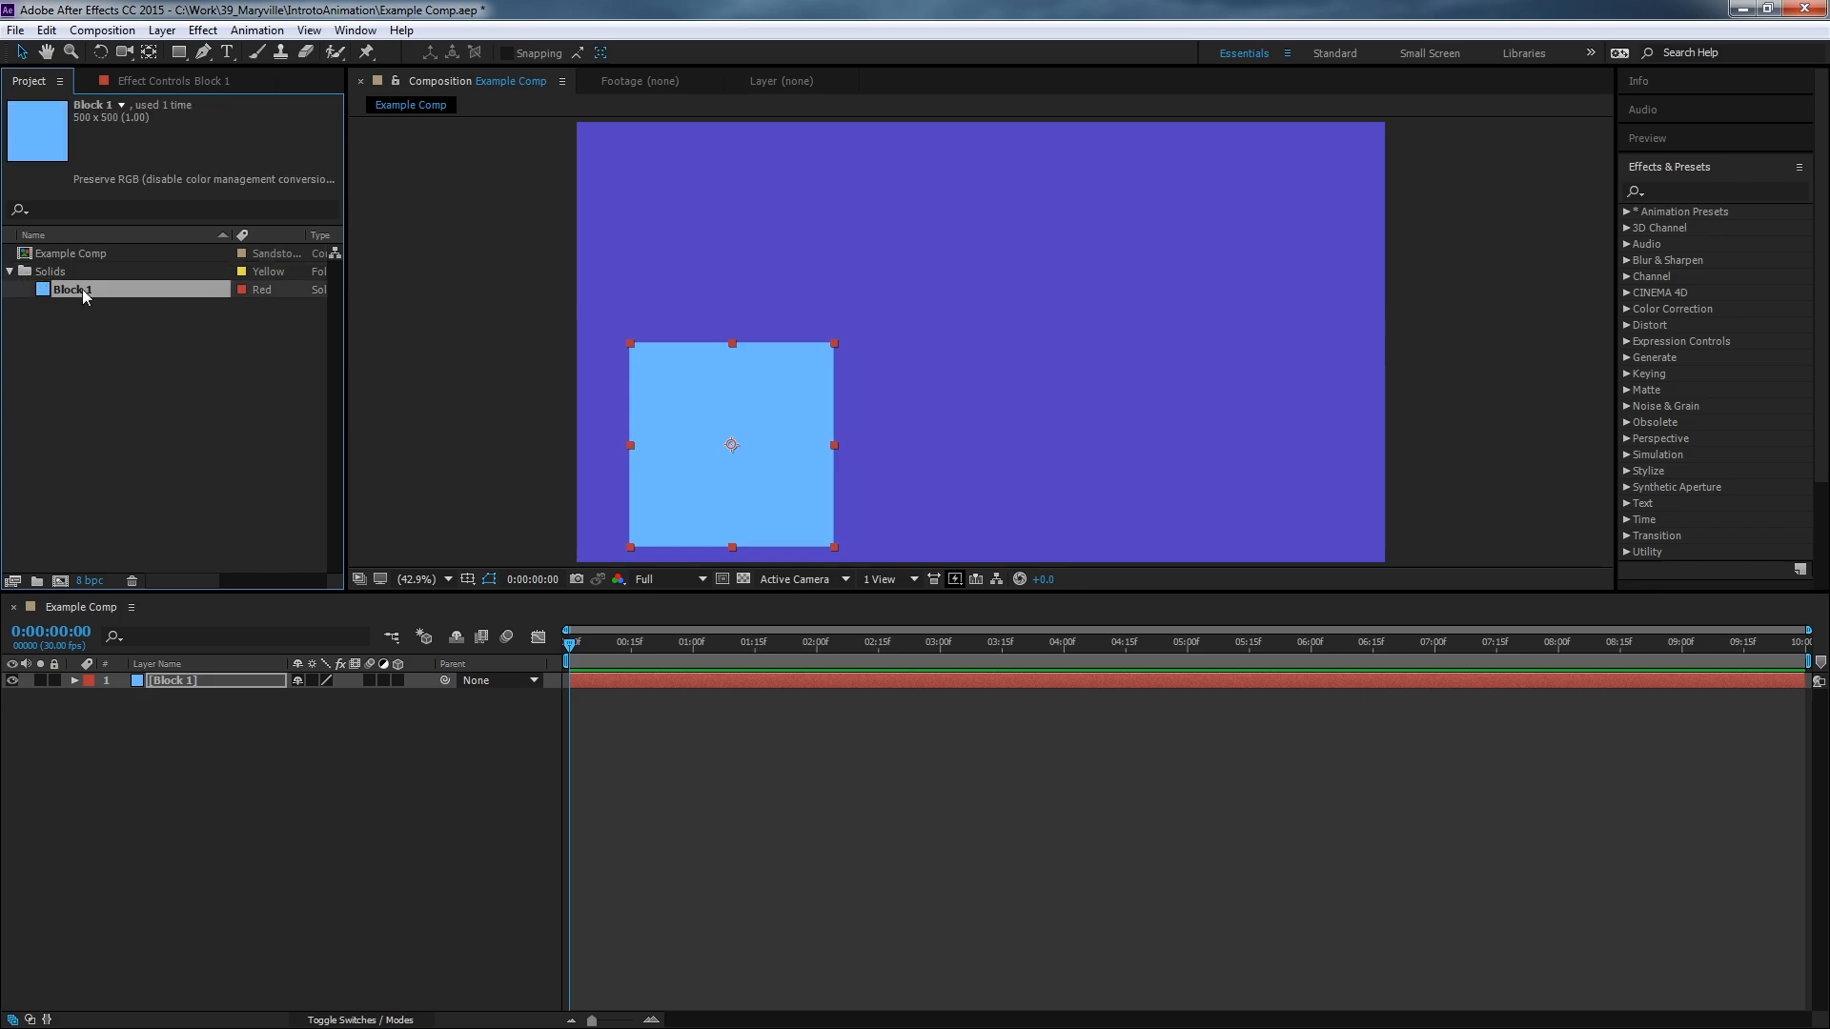
pyautogui.moveTo(61, 302); pyautogui.dragTo(792, 267)
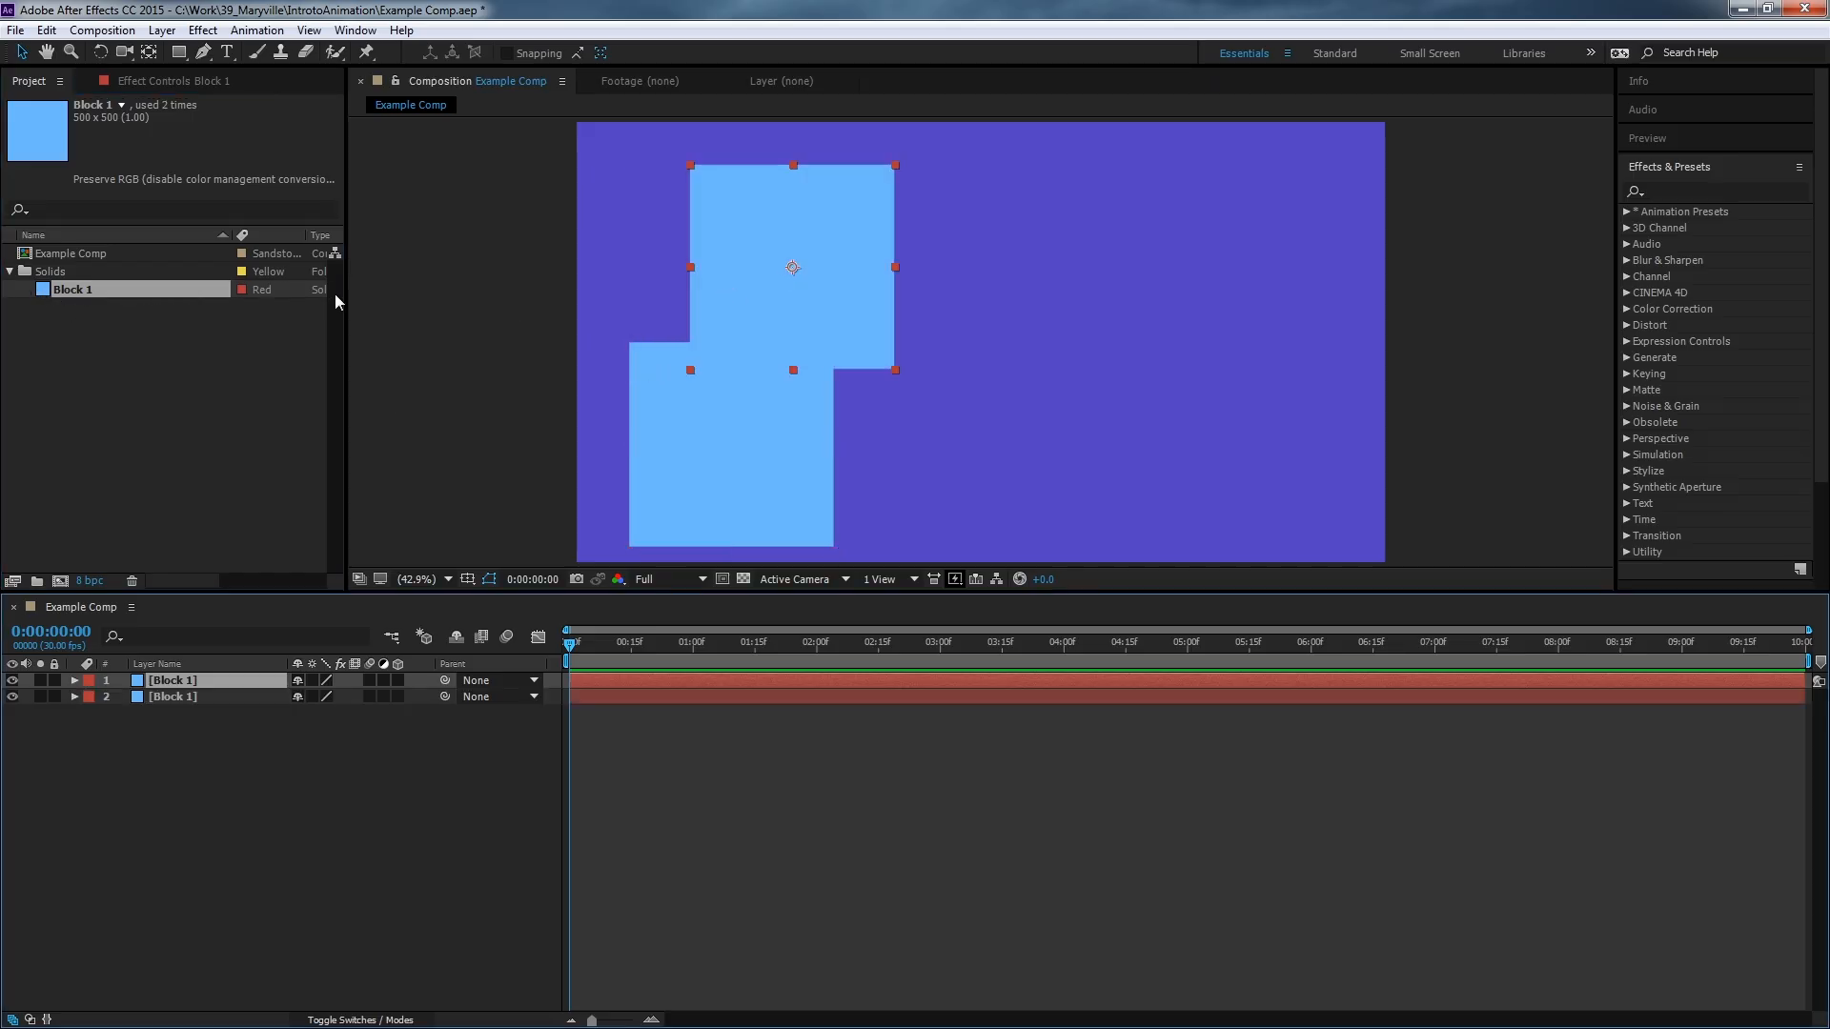
pyautogui.moveTo(61, 301); pyautogui.dragTo(1048, 324)
pyautogui.moveTo(145, 300); pyautogui.dragTo(1245, 393)
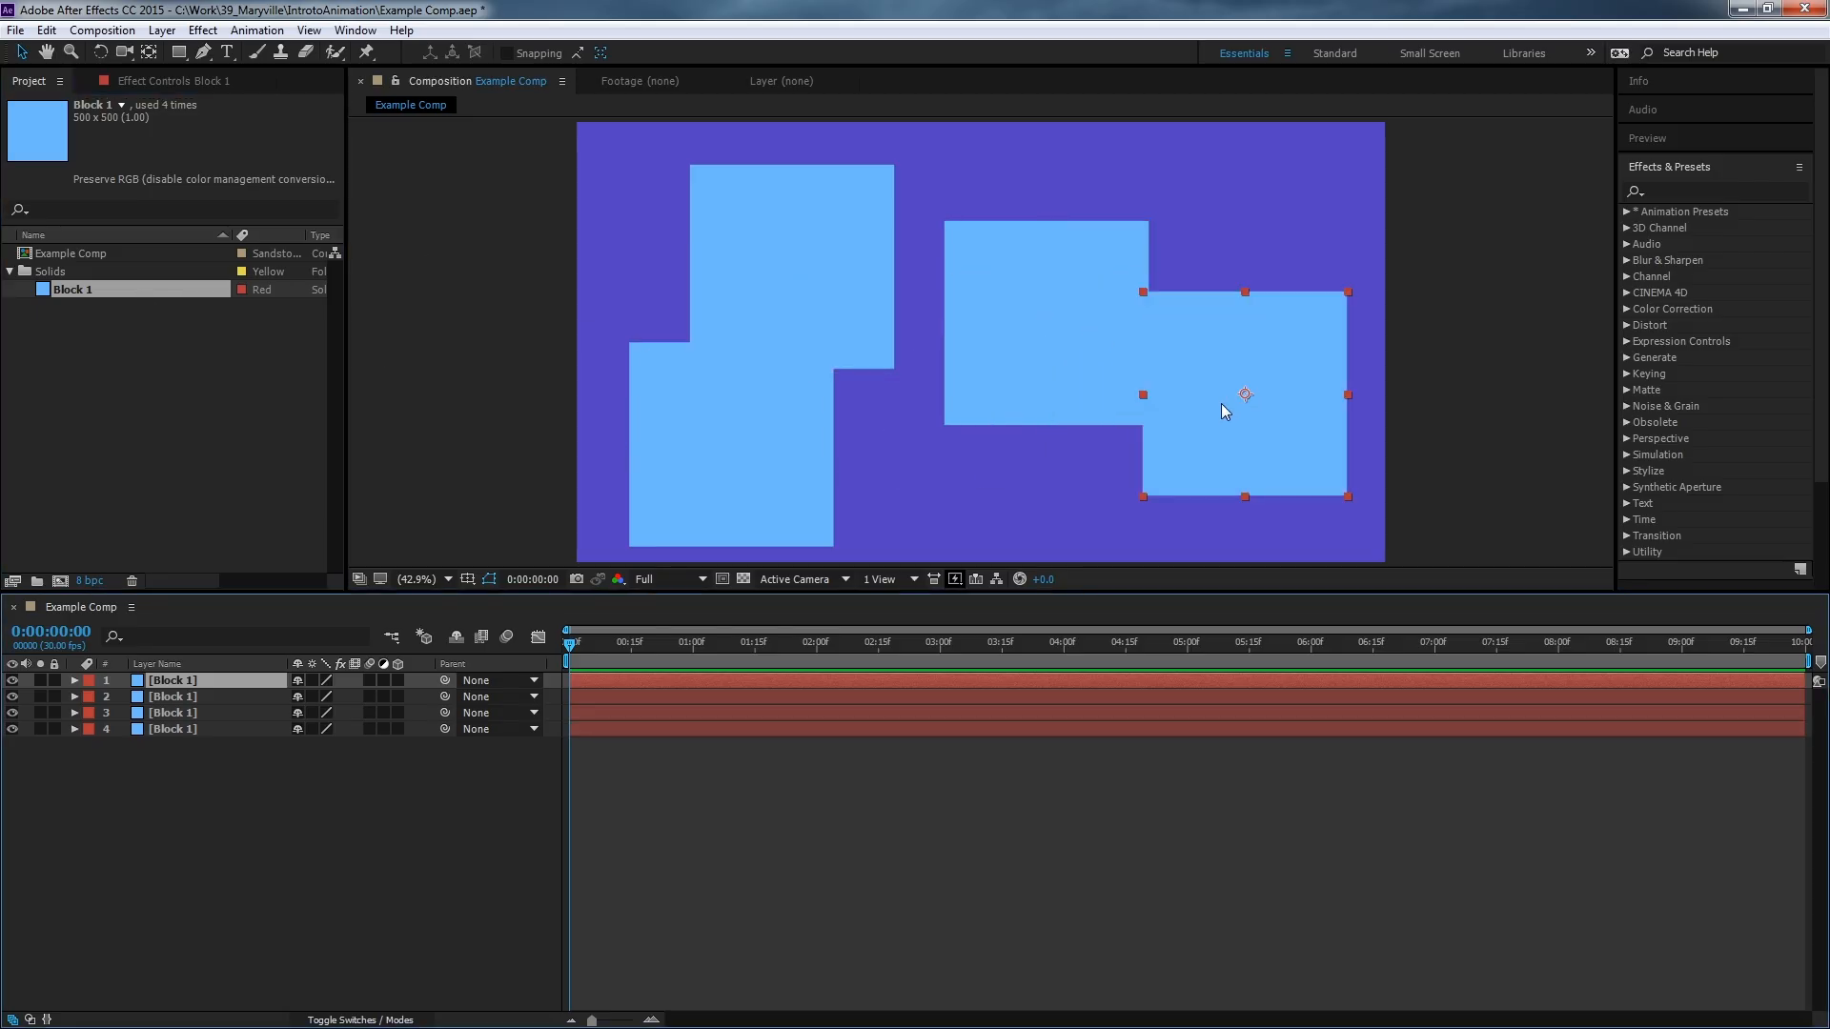
# Select each block layer in turn and nudge the rightmost block slightly to the left.
pyautogui.click(648, 508)
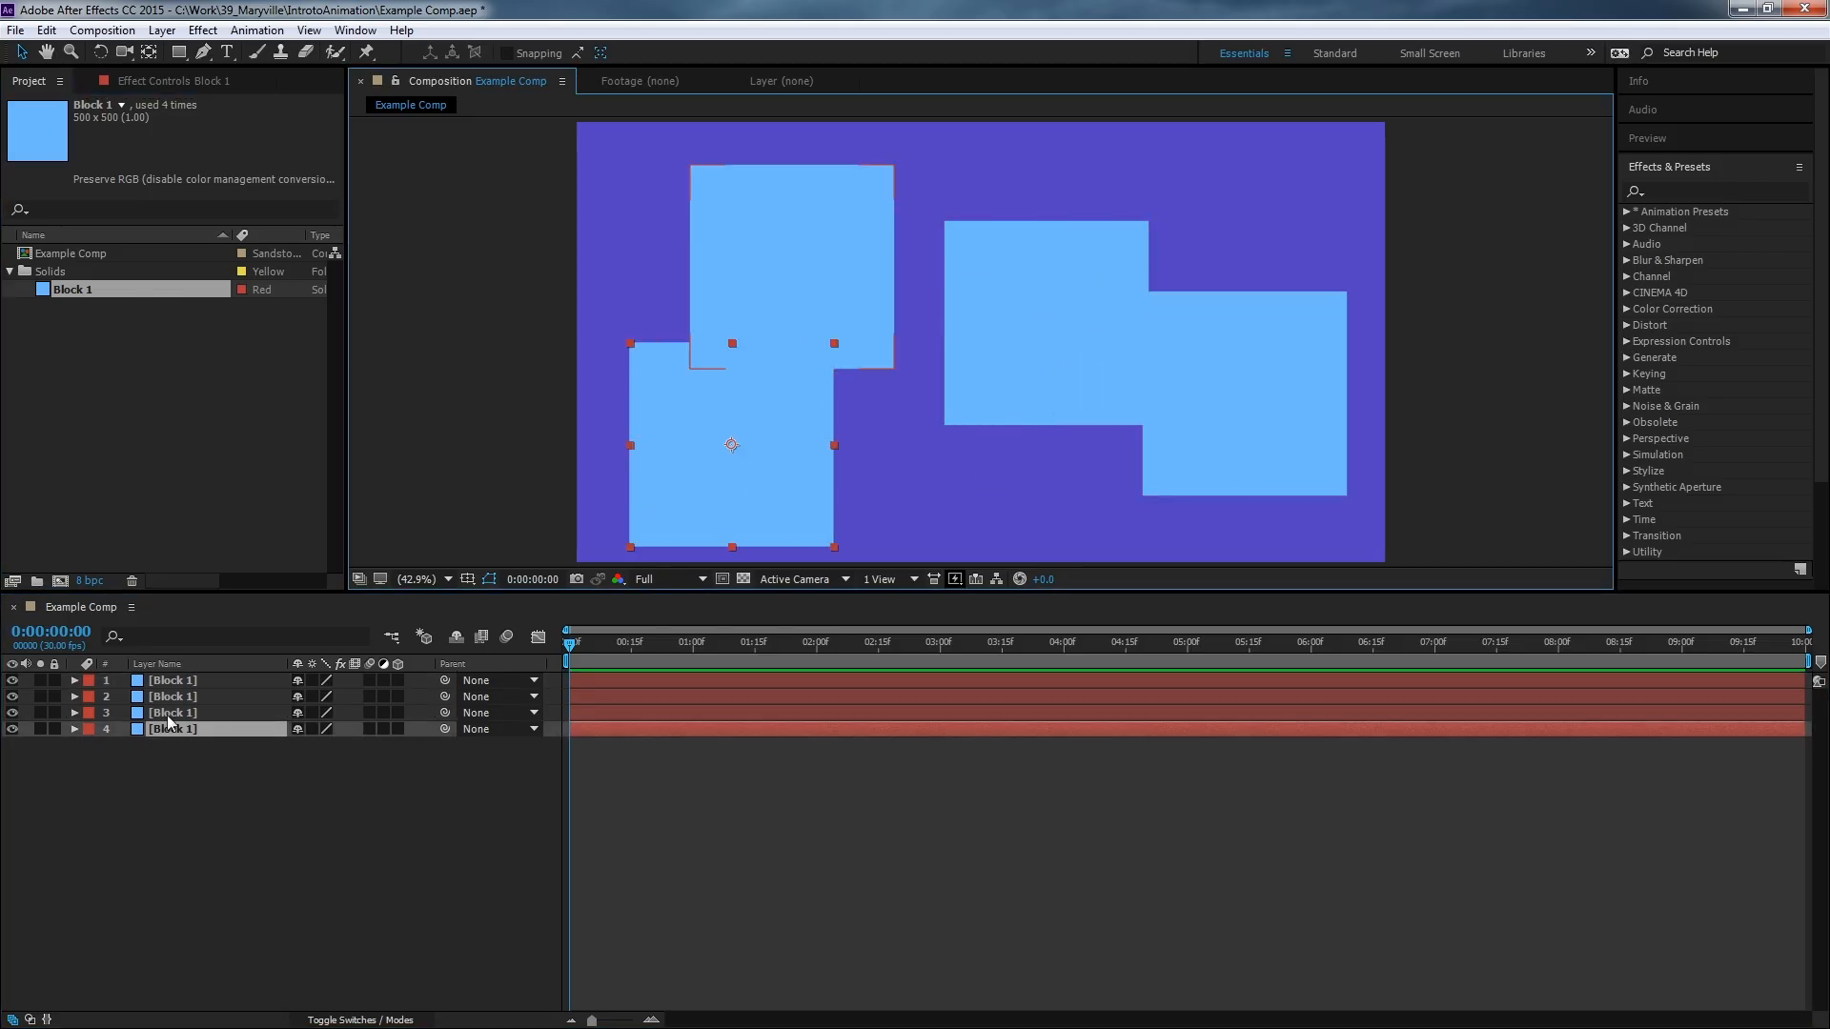
pyautogui.click(177, 681)
pyautogui.click(189, 696)
pyautogui.click(191, 713)
pyautogui.click(191, 730)
pyautogui.click(213, 776)
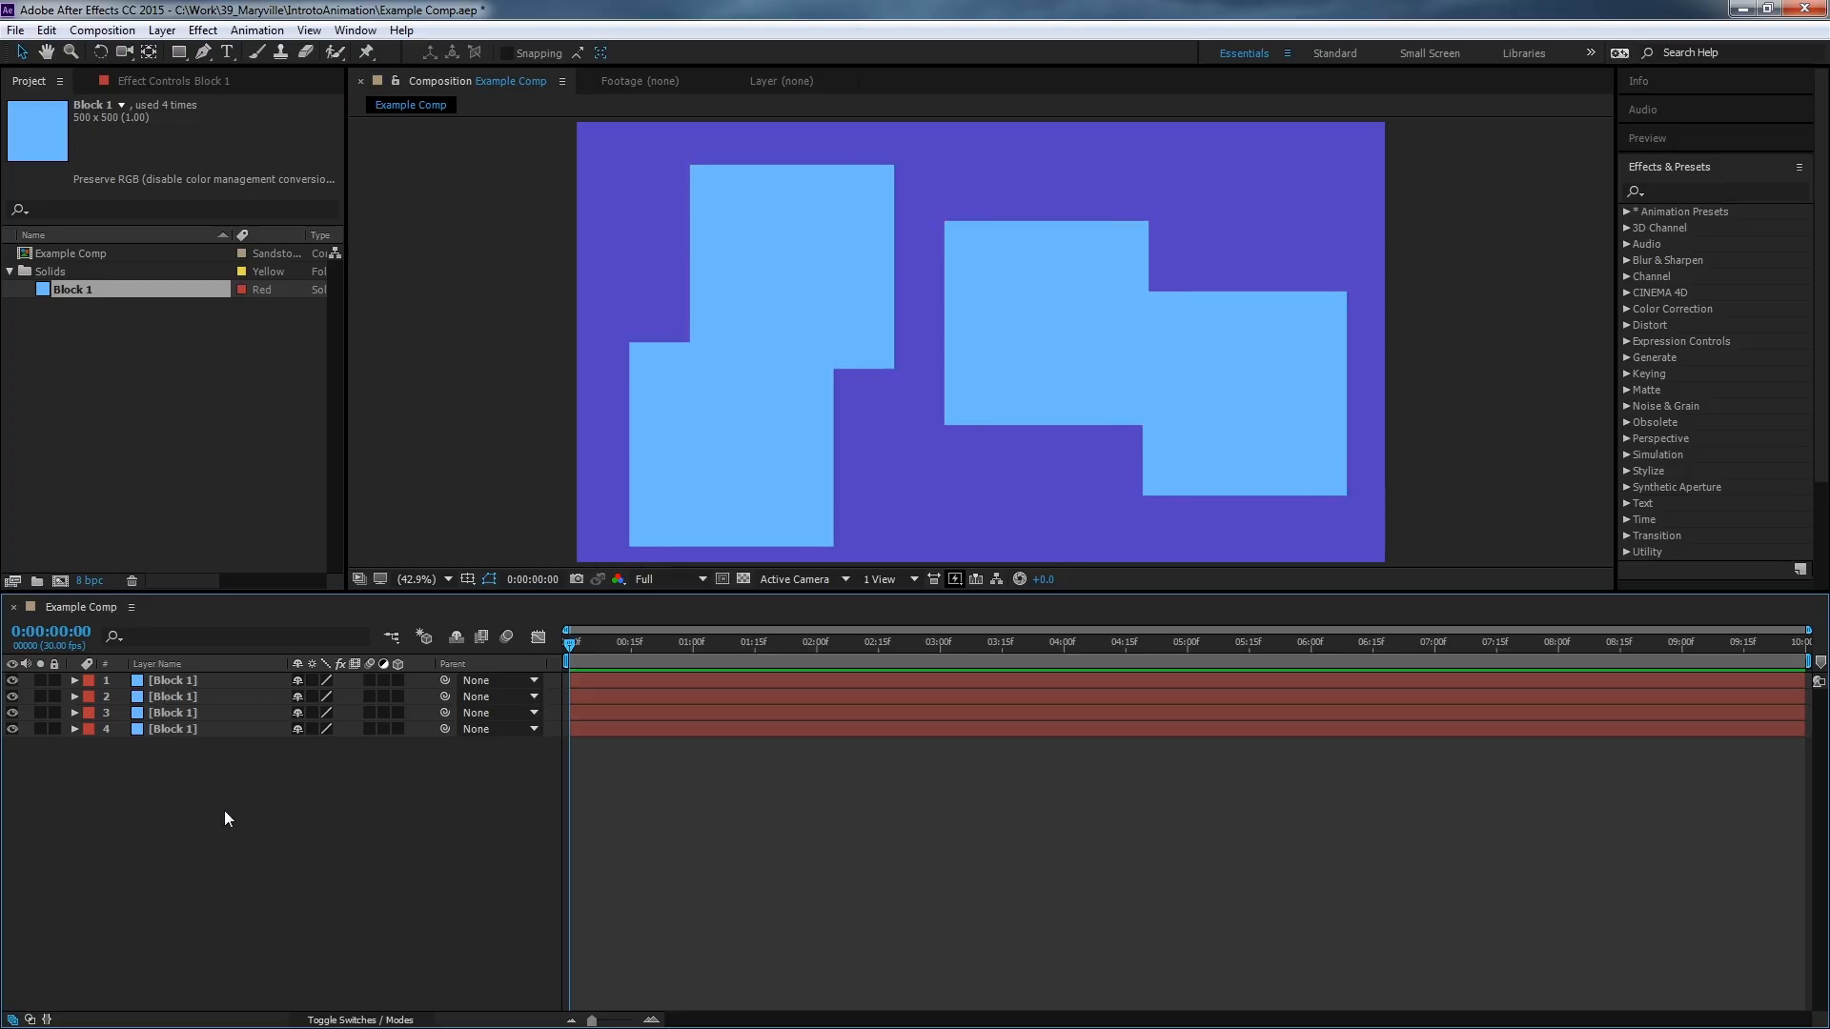
pyautogui.click(803, 520)
pyautogui.click(786, 305)
pyautogui.click(987, 305)
pyautogui.click(1234, 393)
pyautogui.moveTo(1253, 350); pyautogui.dragTo(1211, 358)
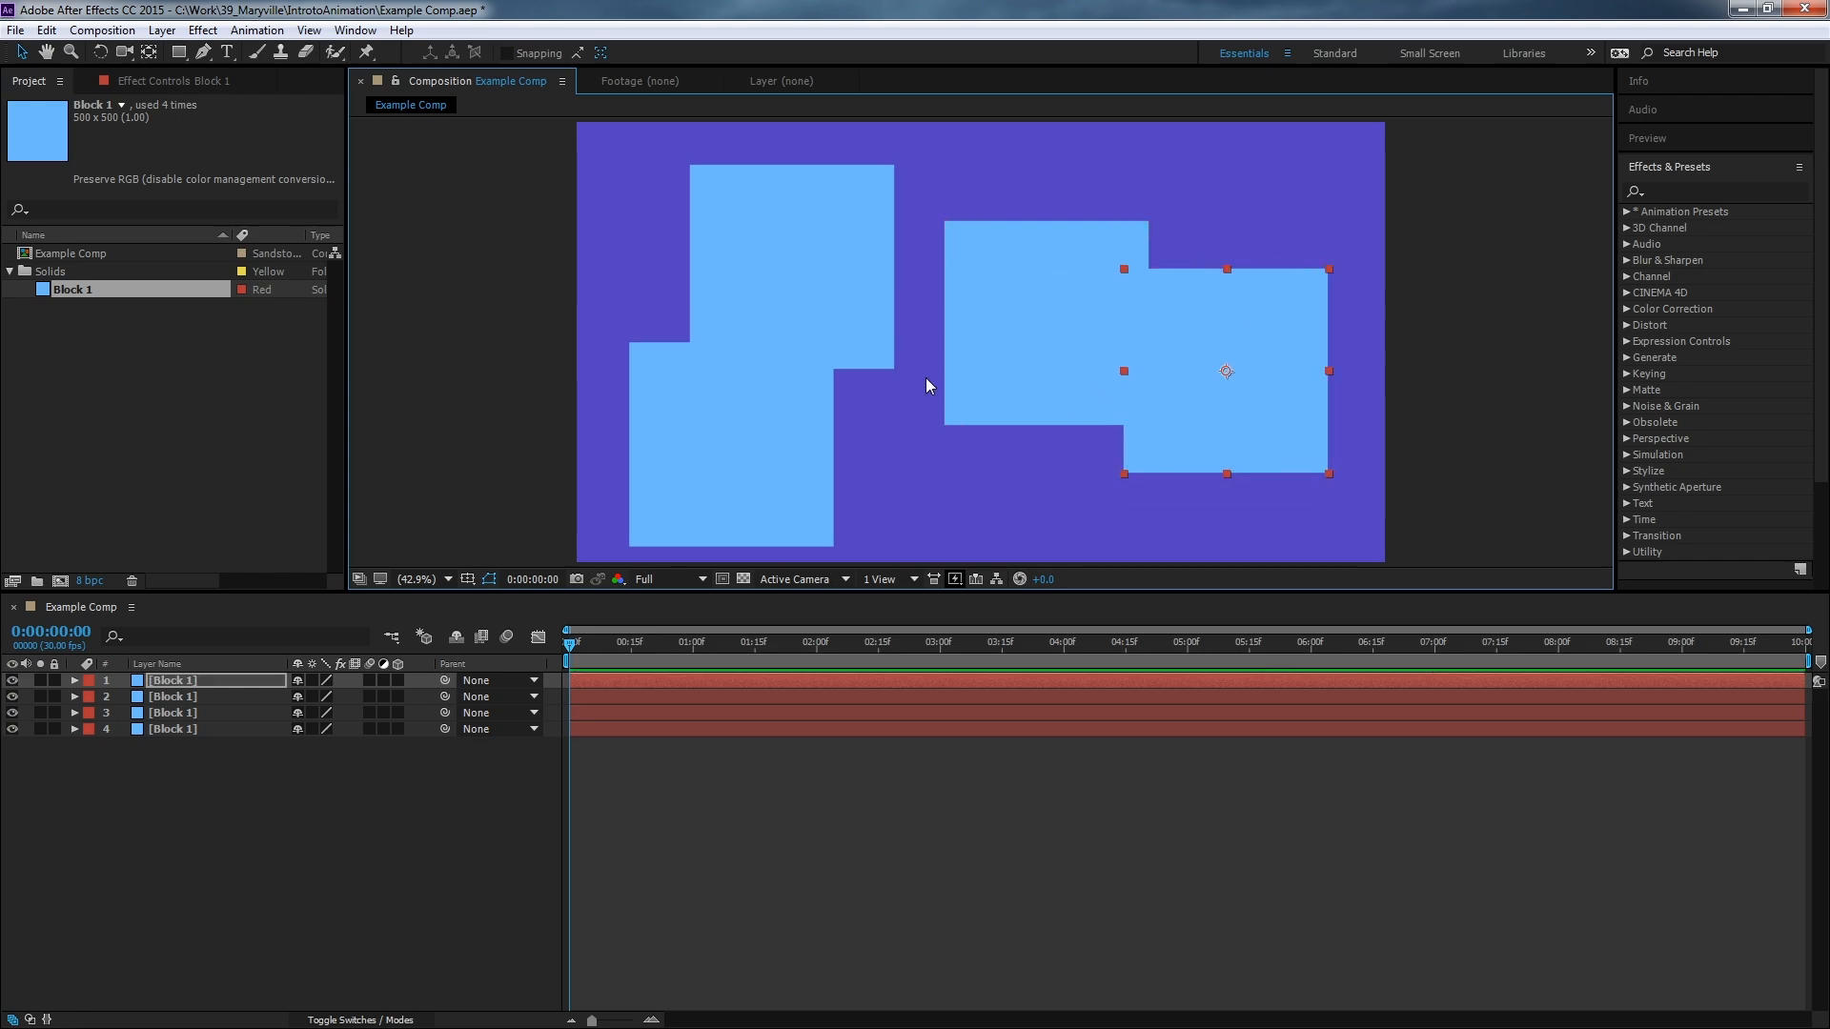
pyautogui.click(803, 297)
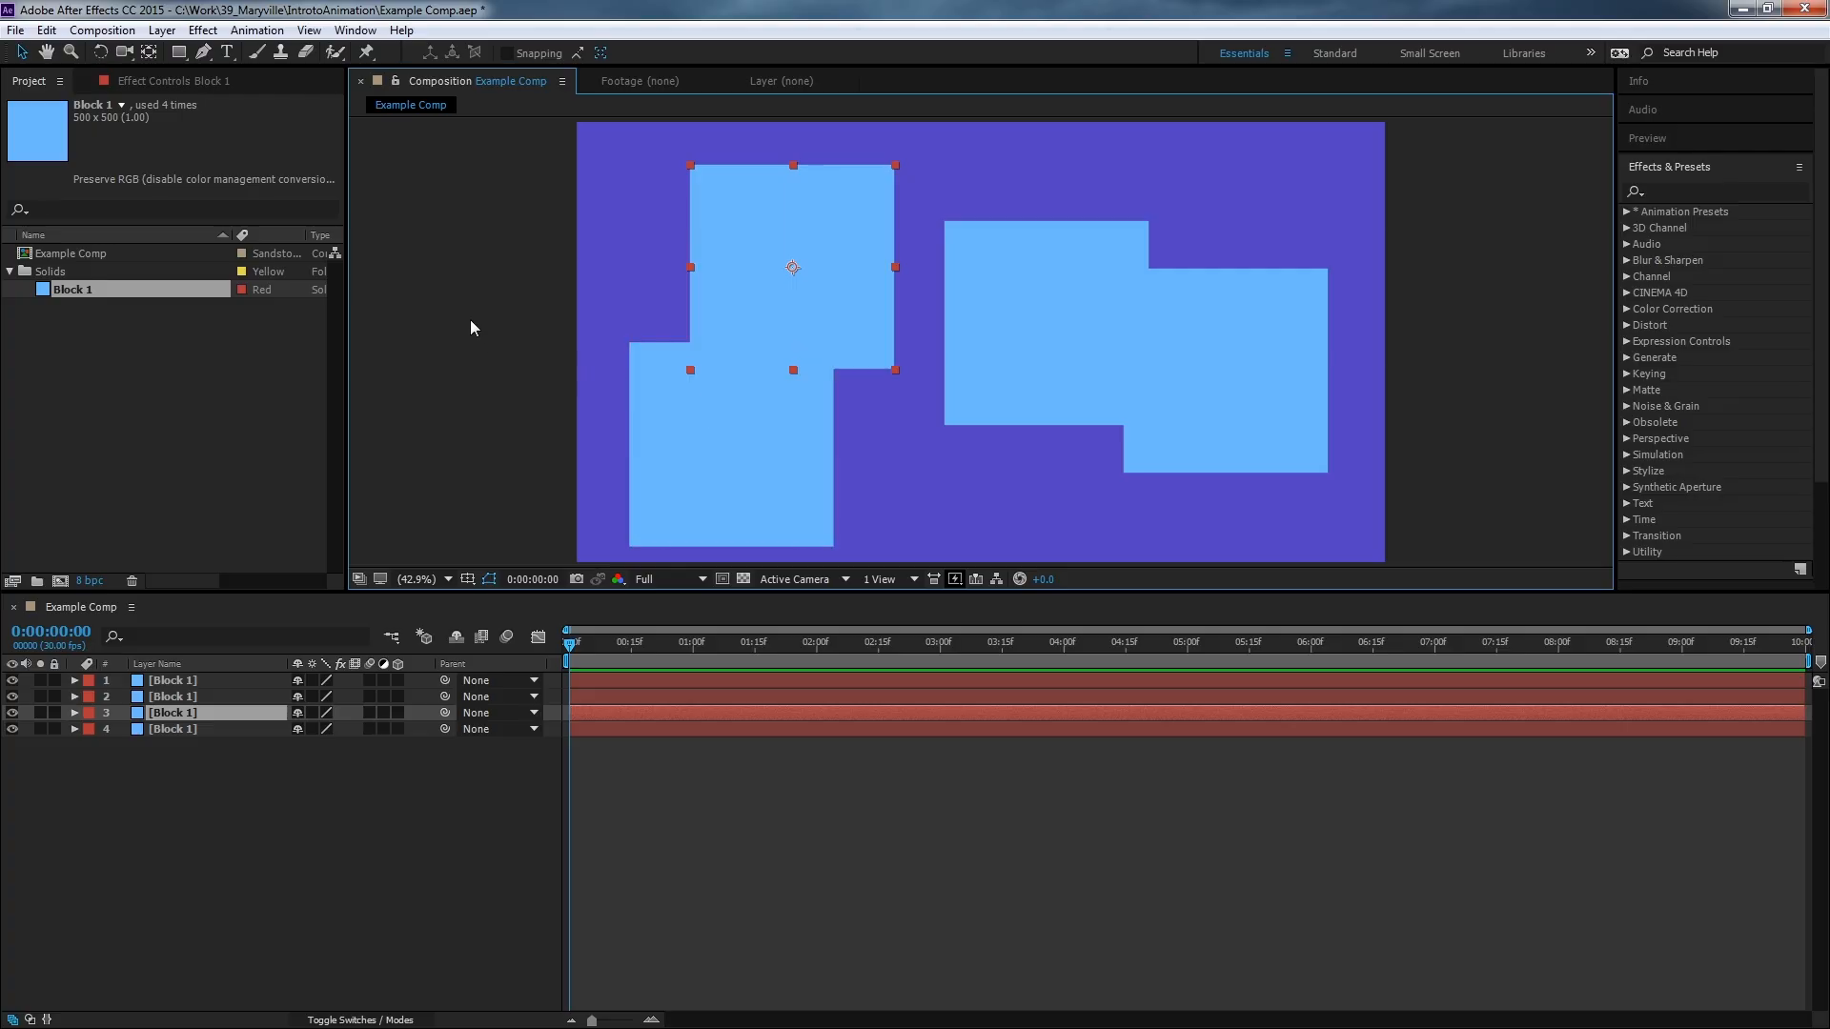
# Set the composition width to 1920 px in the composition settings.
pyautogui.click(107, 33)
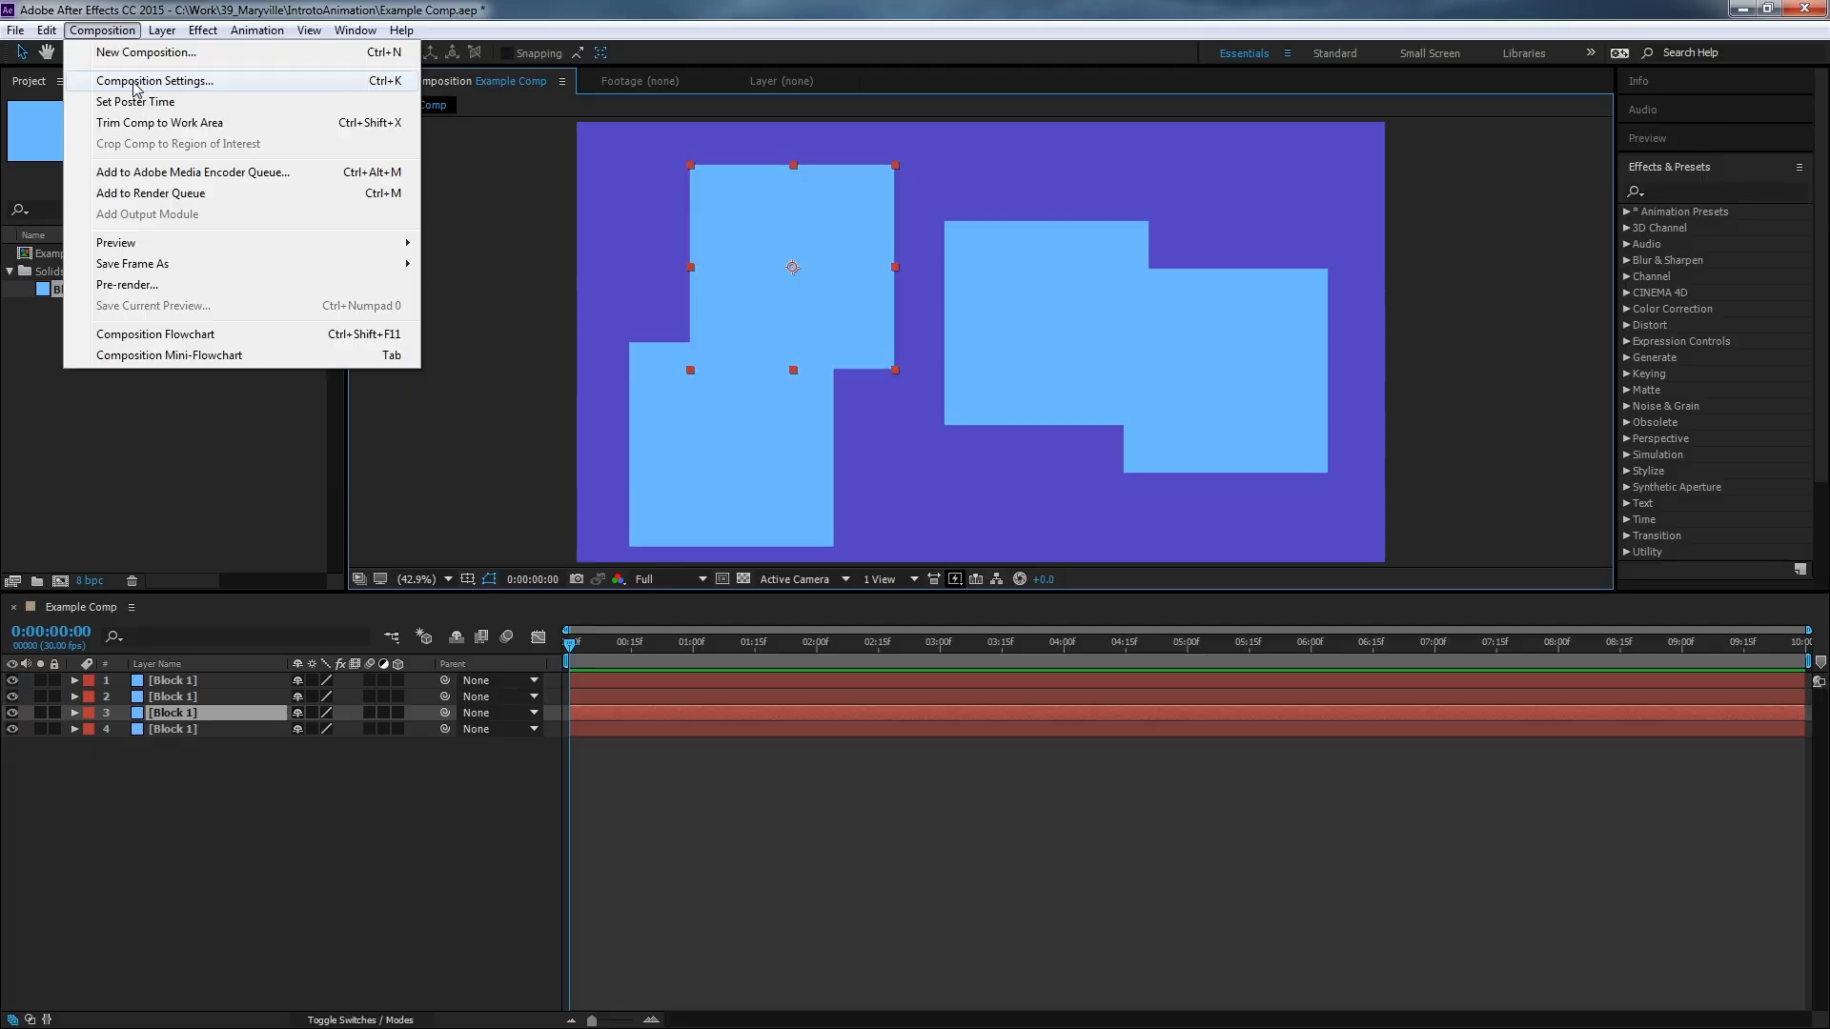
pyautogui.click(172, 84)
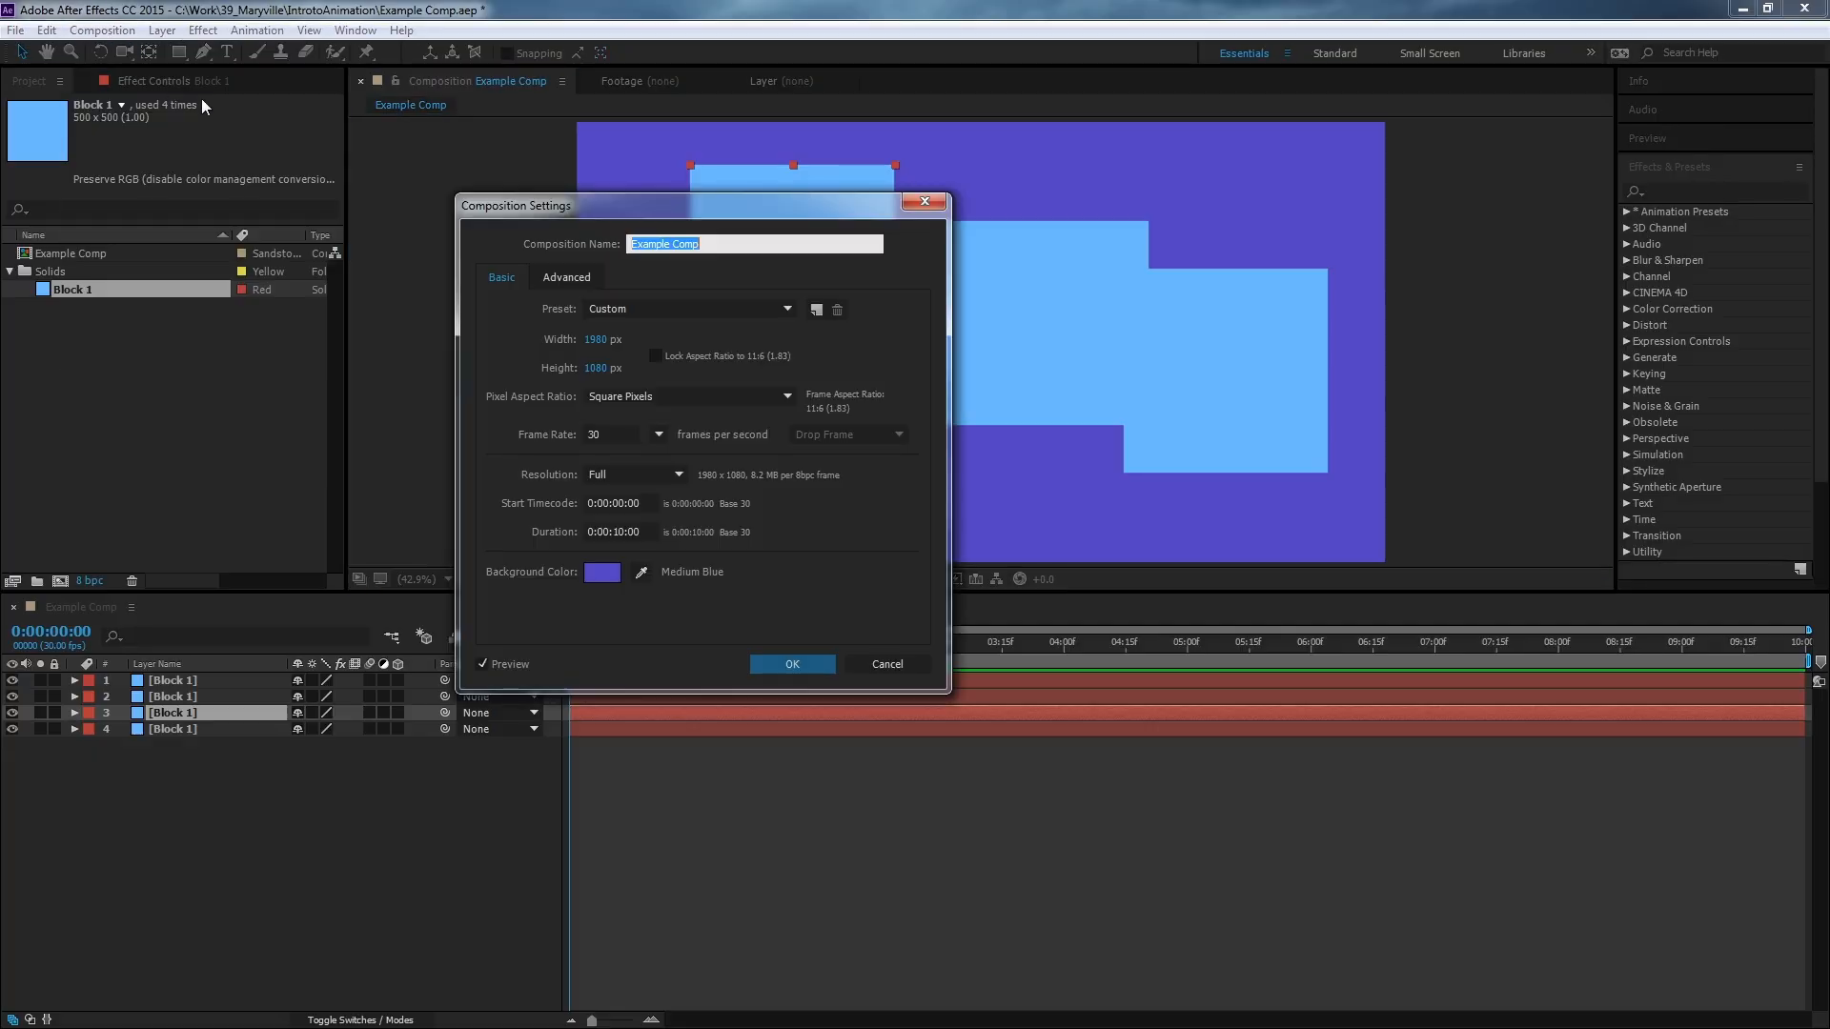
pyautogui.click(607, 338)
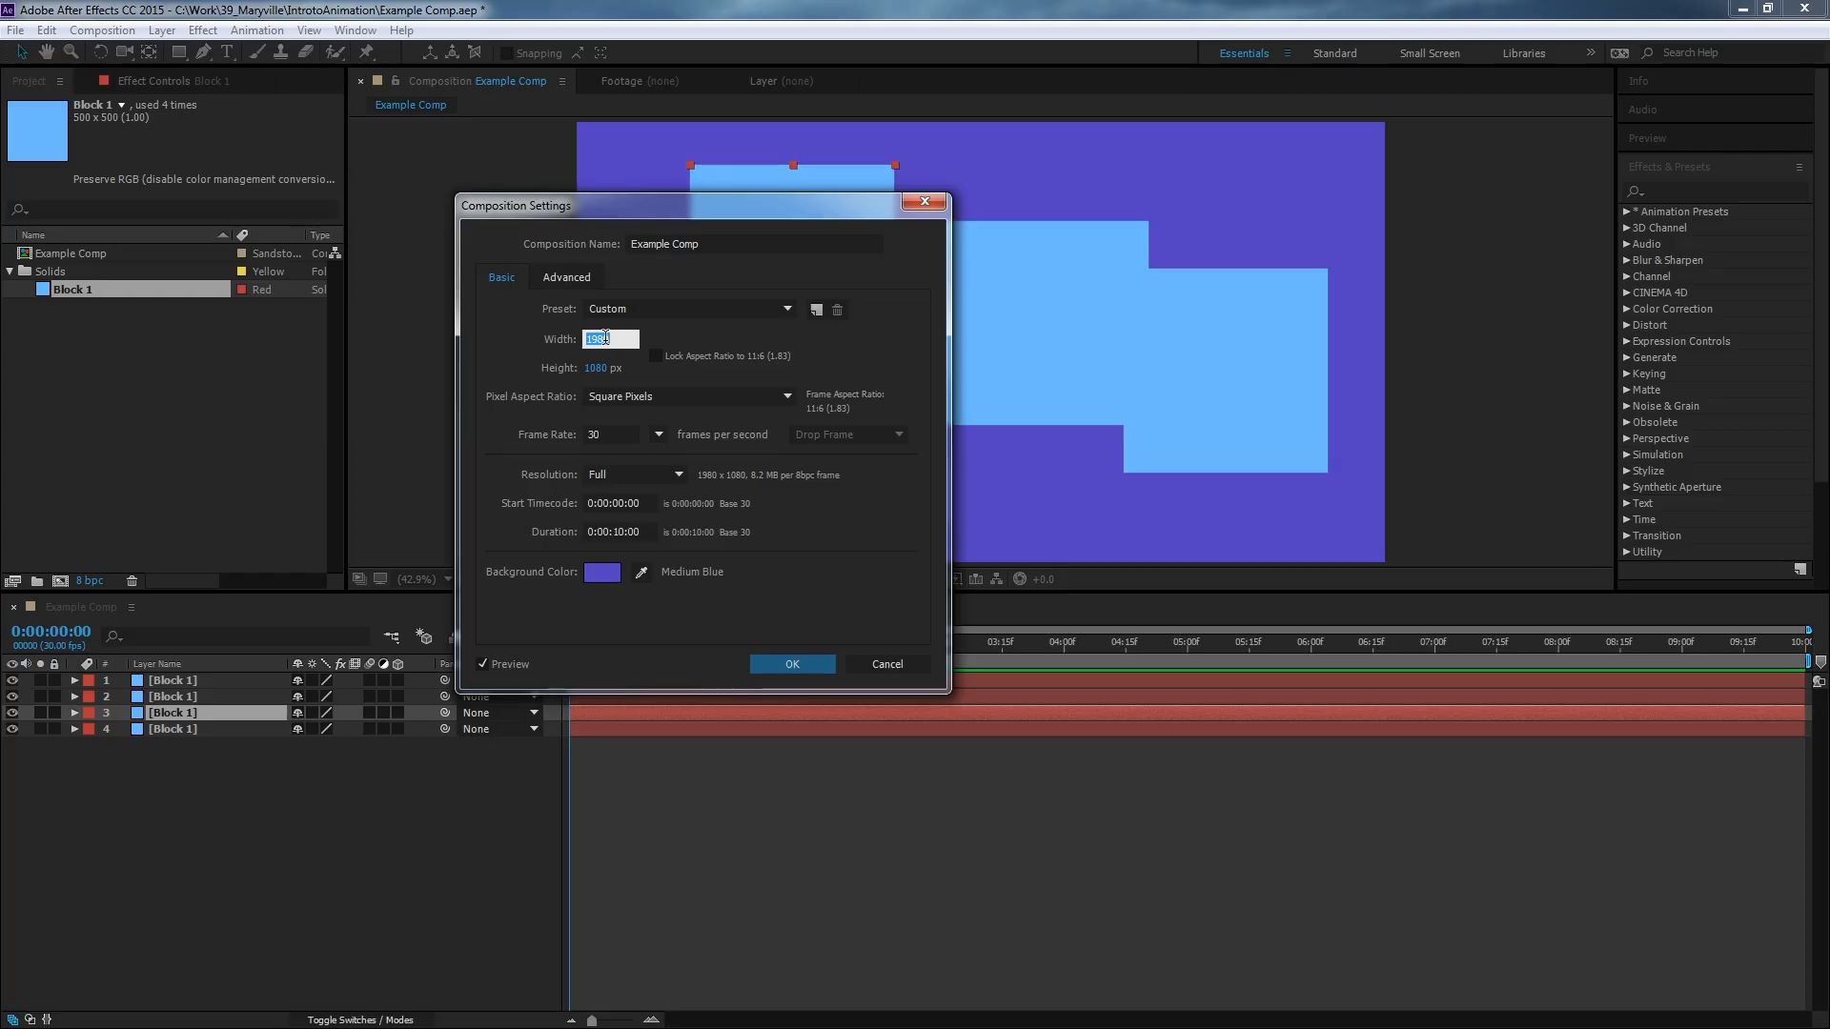
pyautogui.write('1920')
pyautogui.click(789, 665)
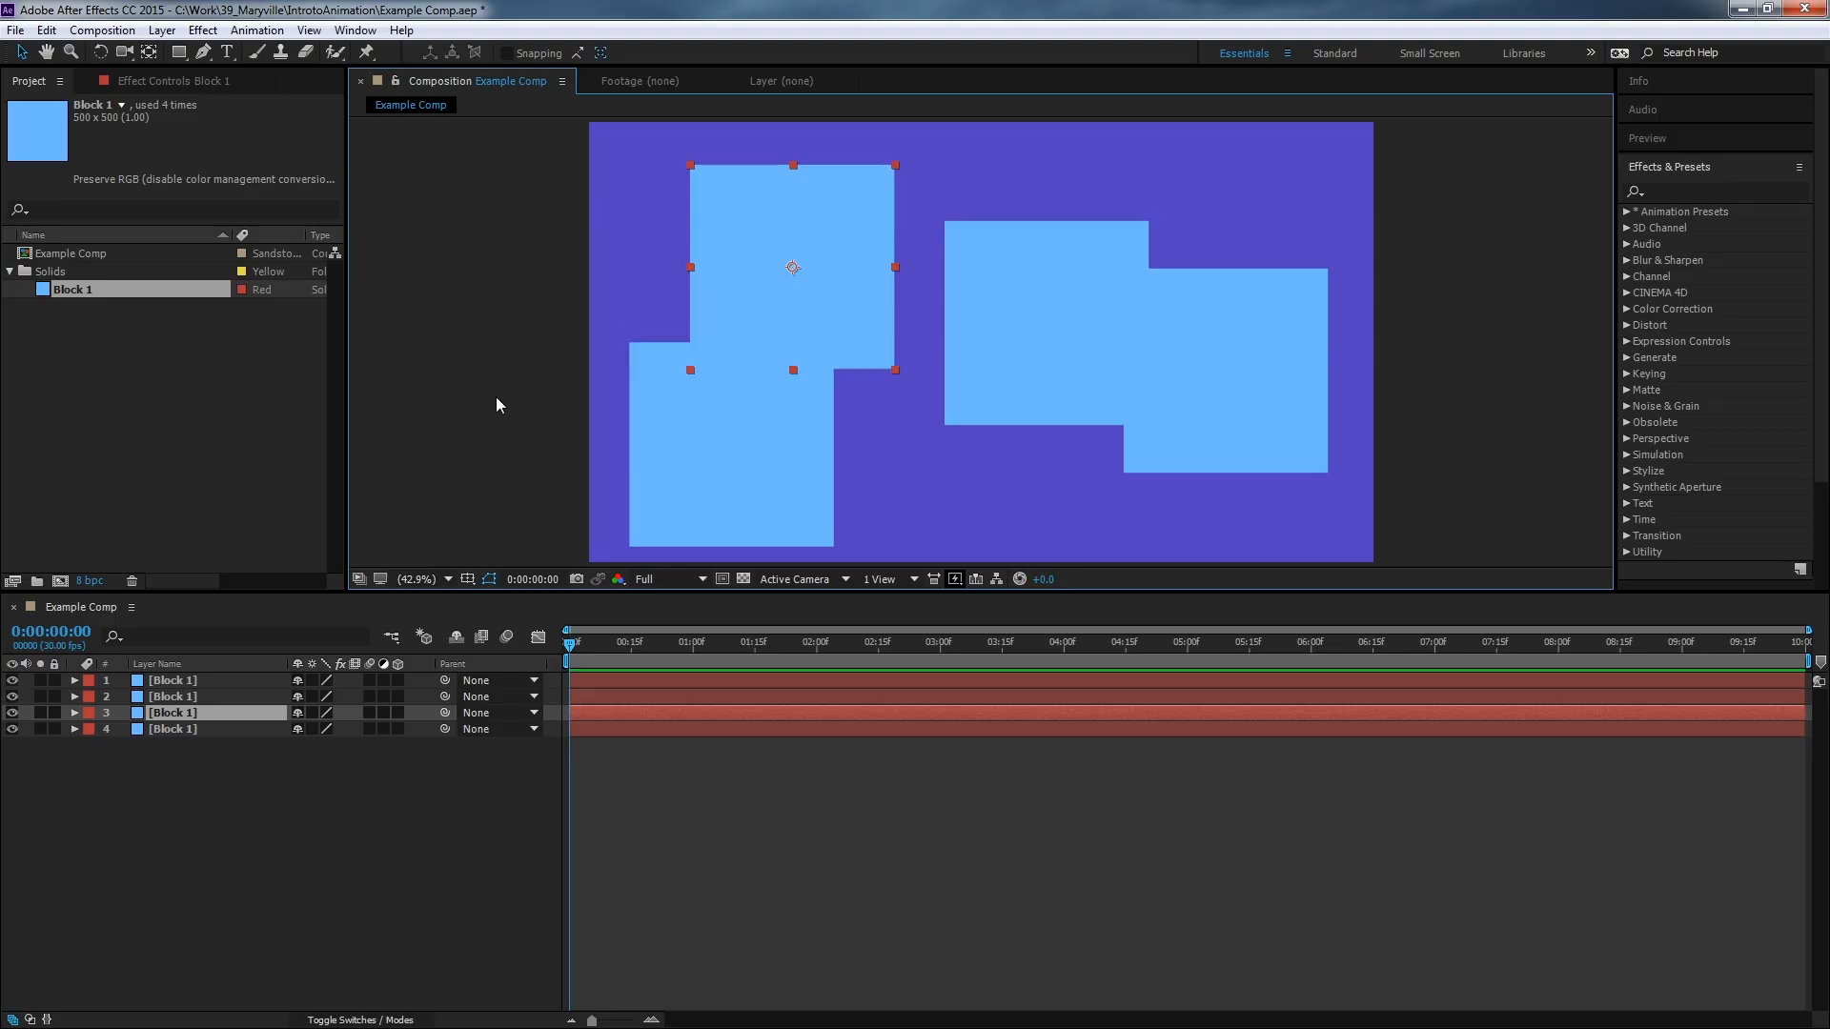
# Open the solid settings for the selected block and rename the solid Blue Block.
pyautogui.click(102, 30)
pyautogui.moveTo(158, 34)
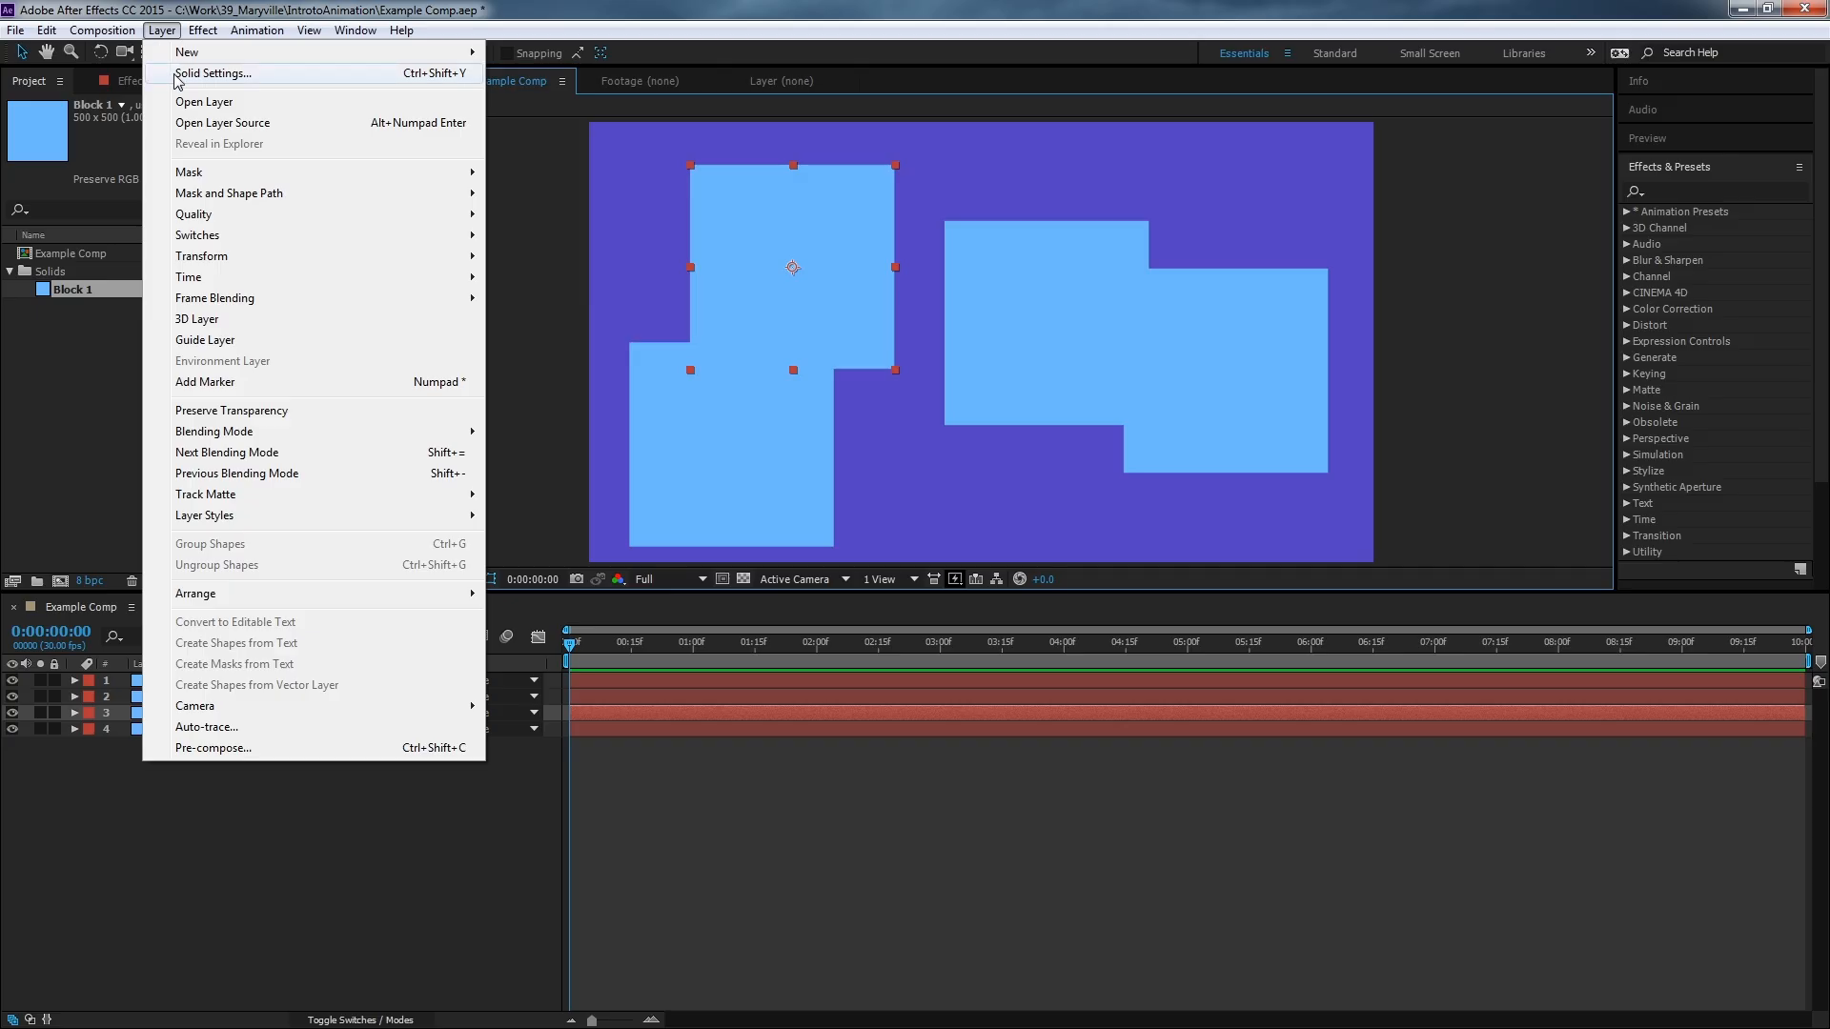
pyautogui.click(395, 76)
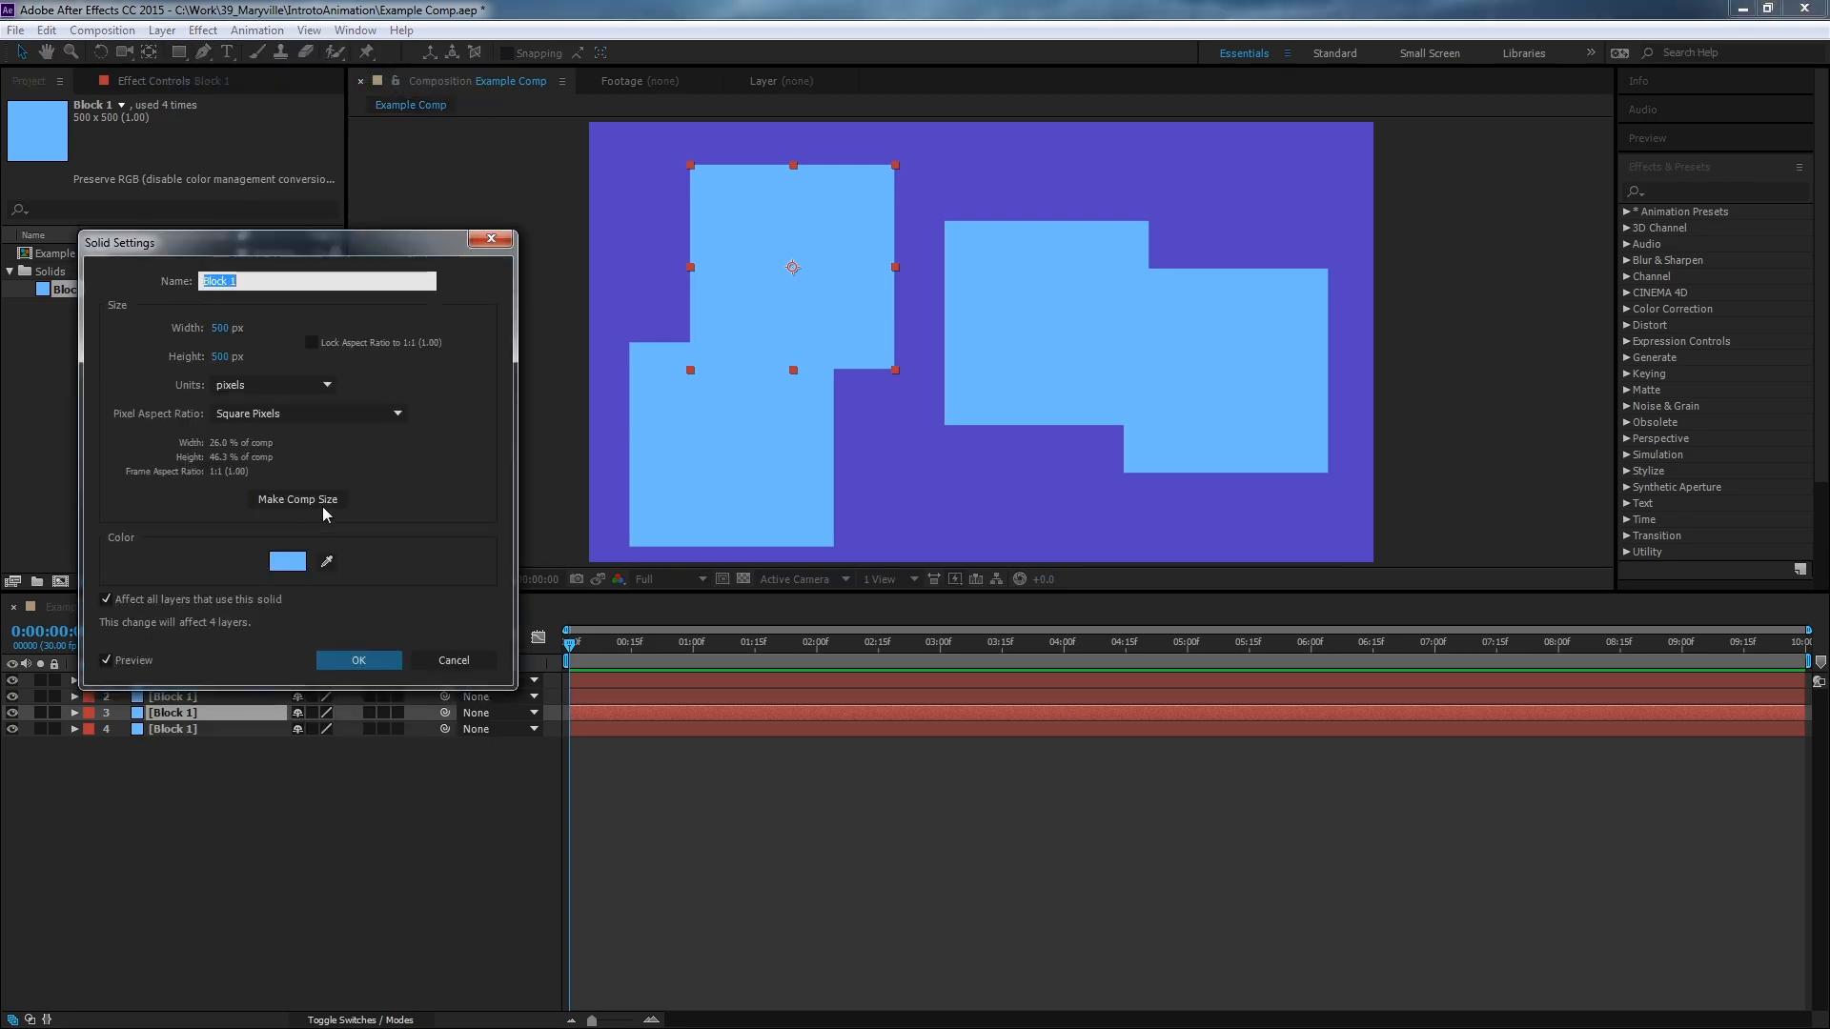
pyautogui.click(255, 280)
pyautogui.moveTo(255, 280); pyautogui.dragTo(186, 286)
pyautogui.write('Blue Block')
# Set the solid's width and height both to 200 px.
pyautogui.click(220, 328)
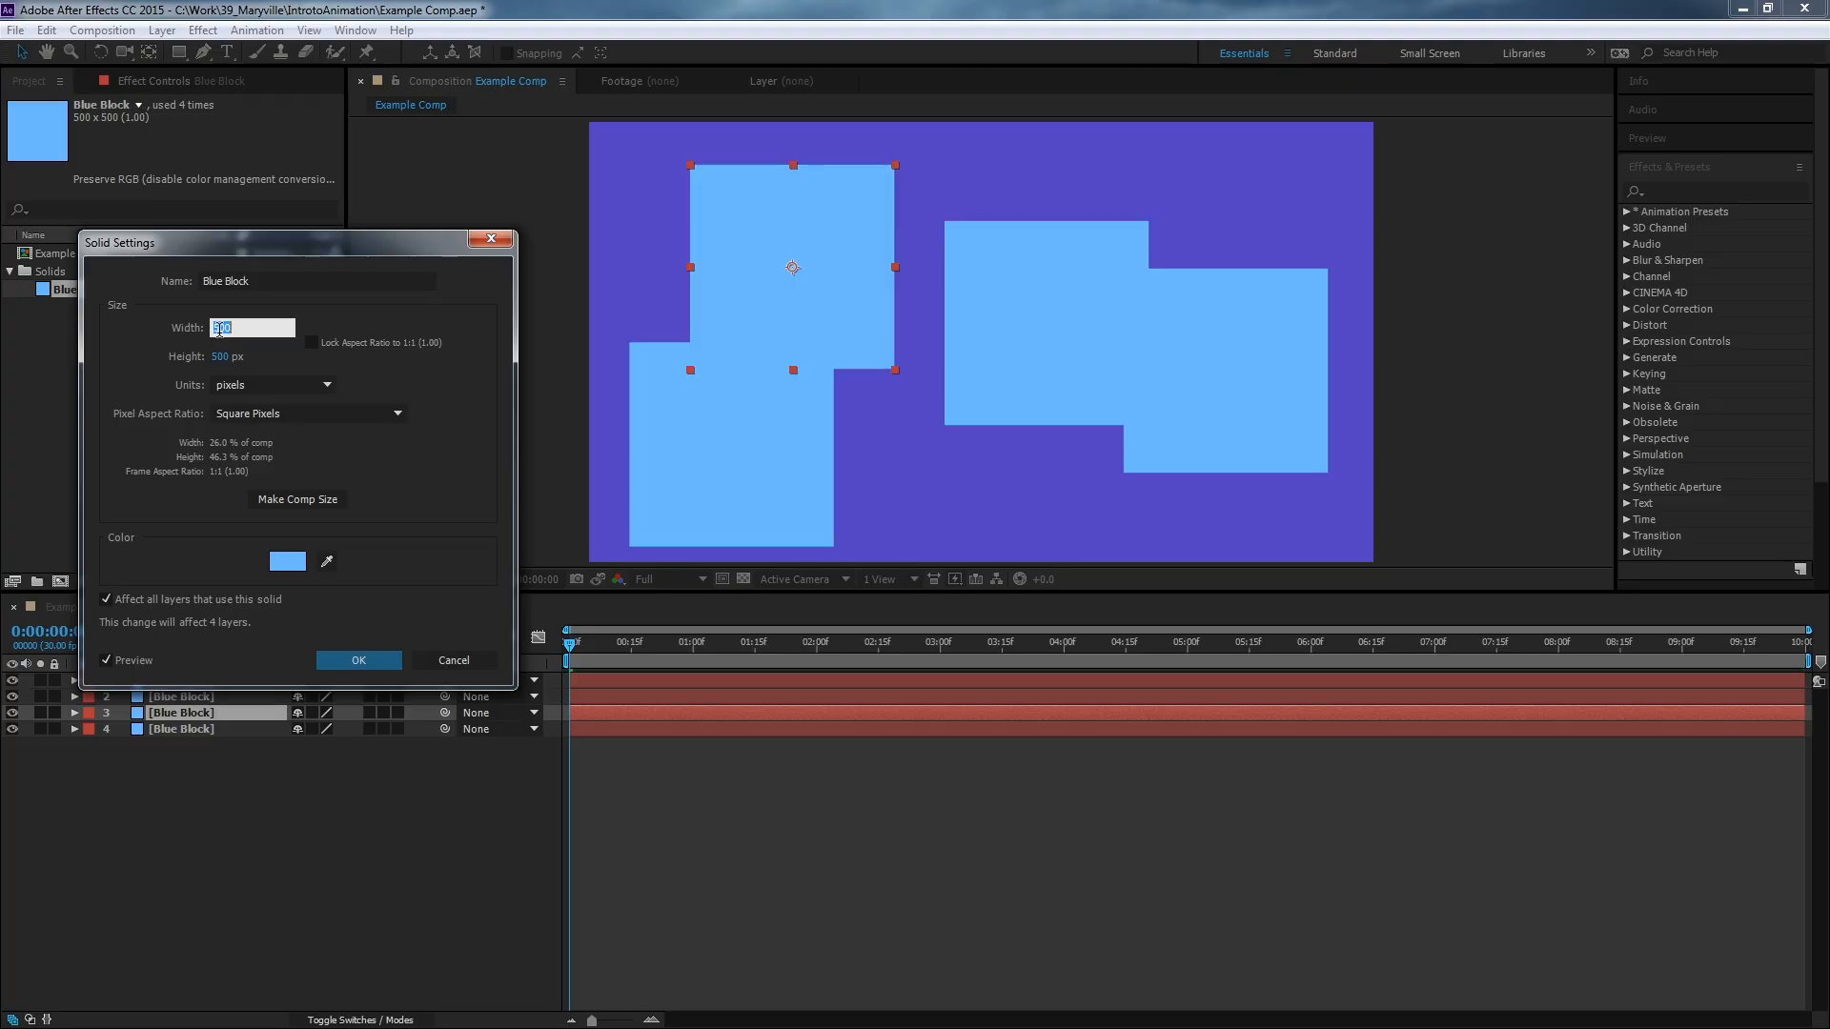
pyautogui.write('200')
pyautogui.press('Tab')
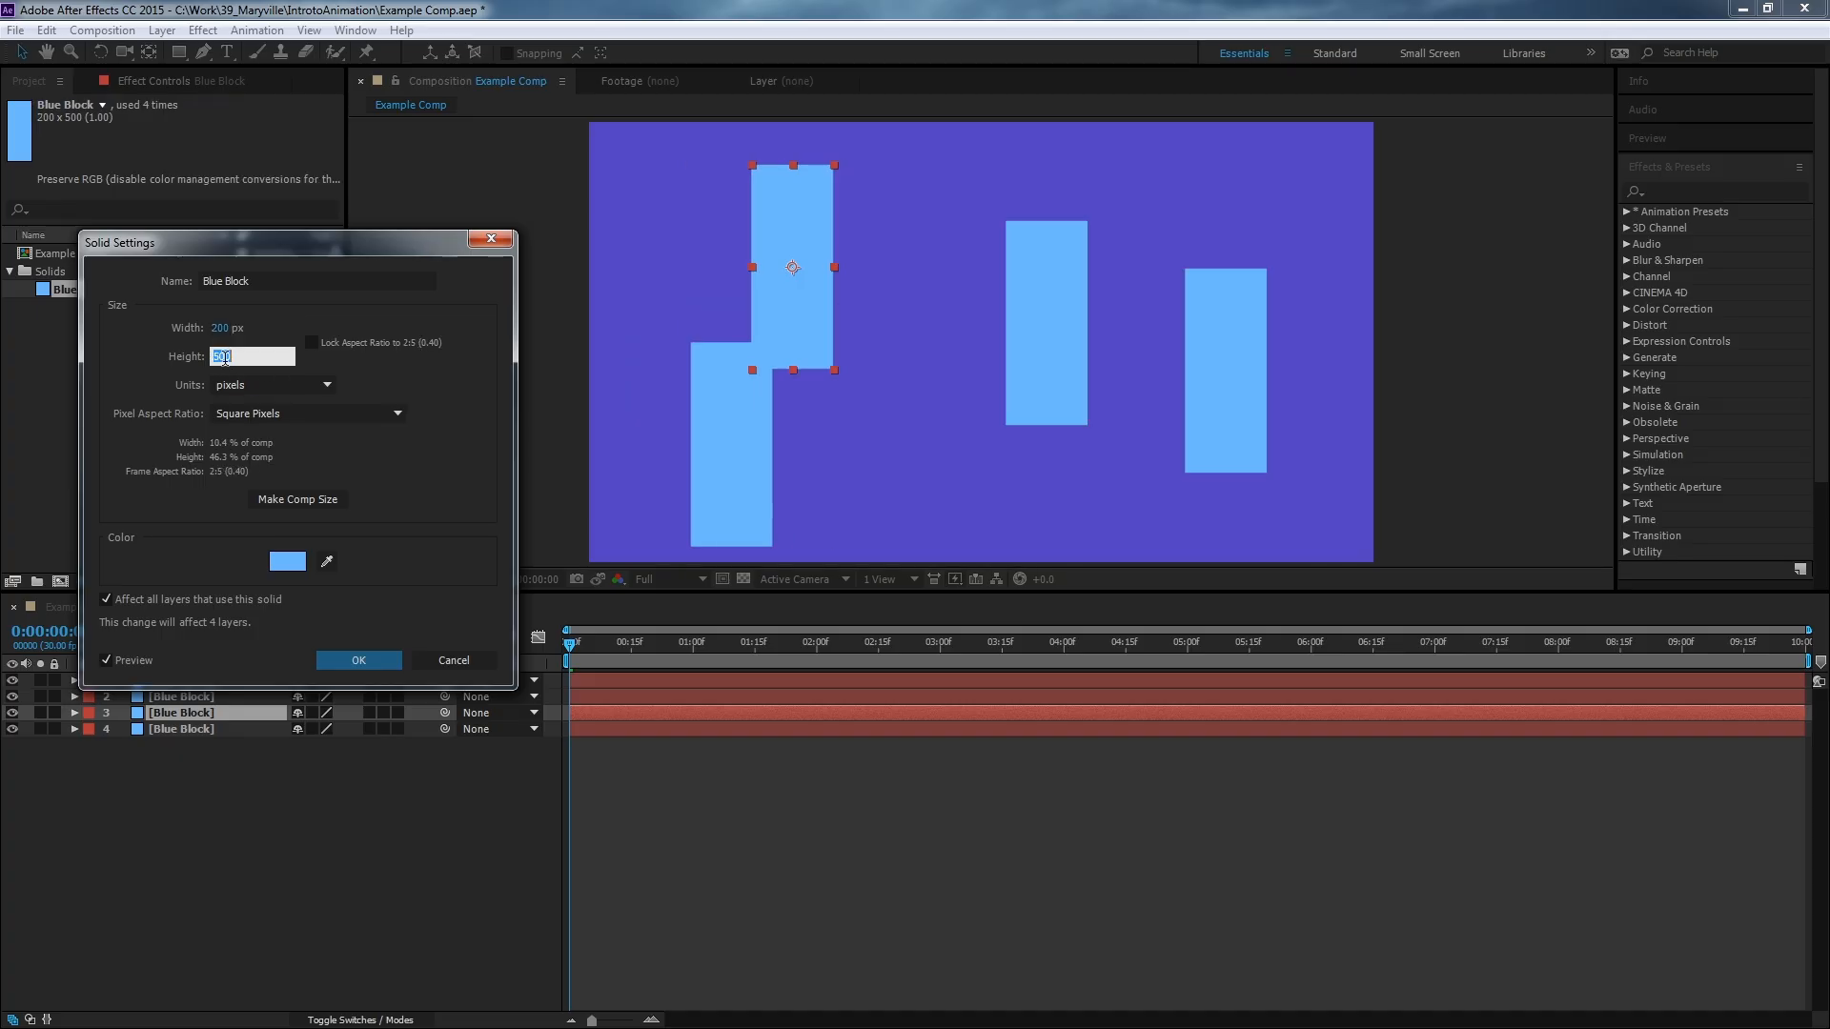
pyautogui.write('200')
pyautogui.click(398, 466)
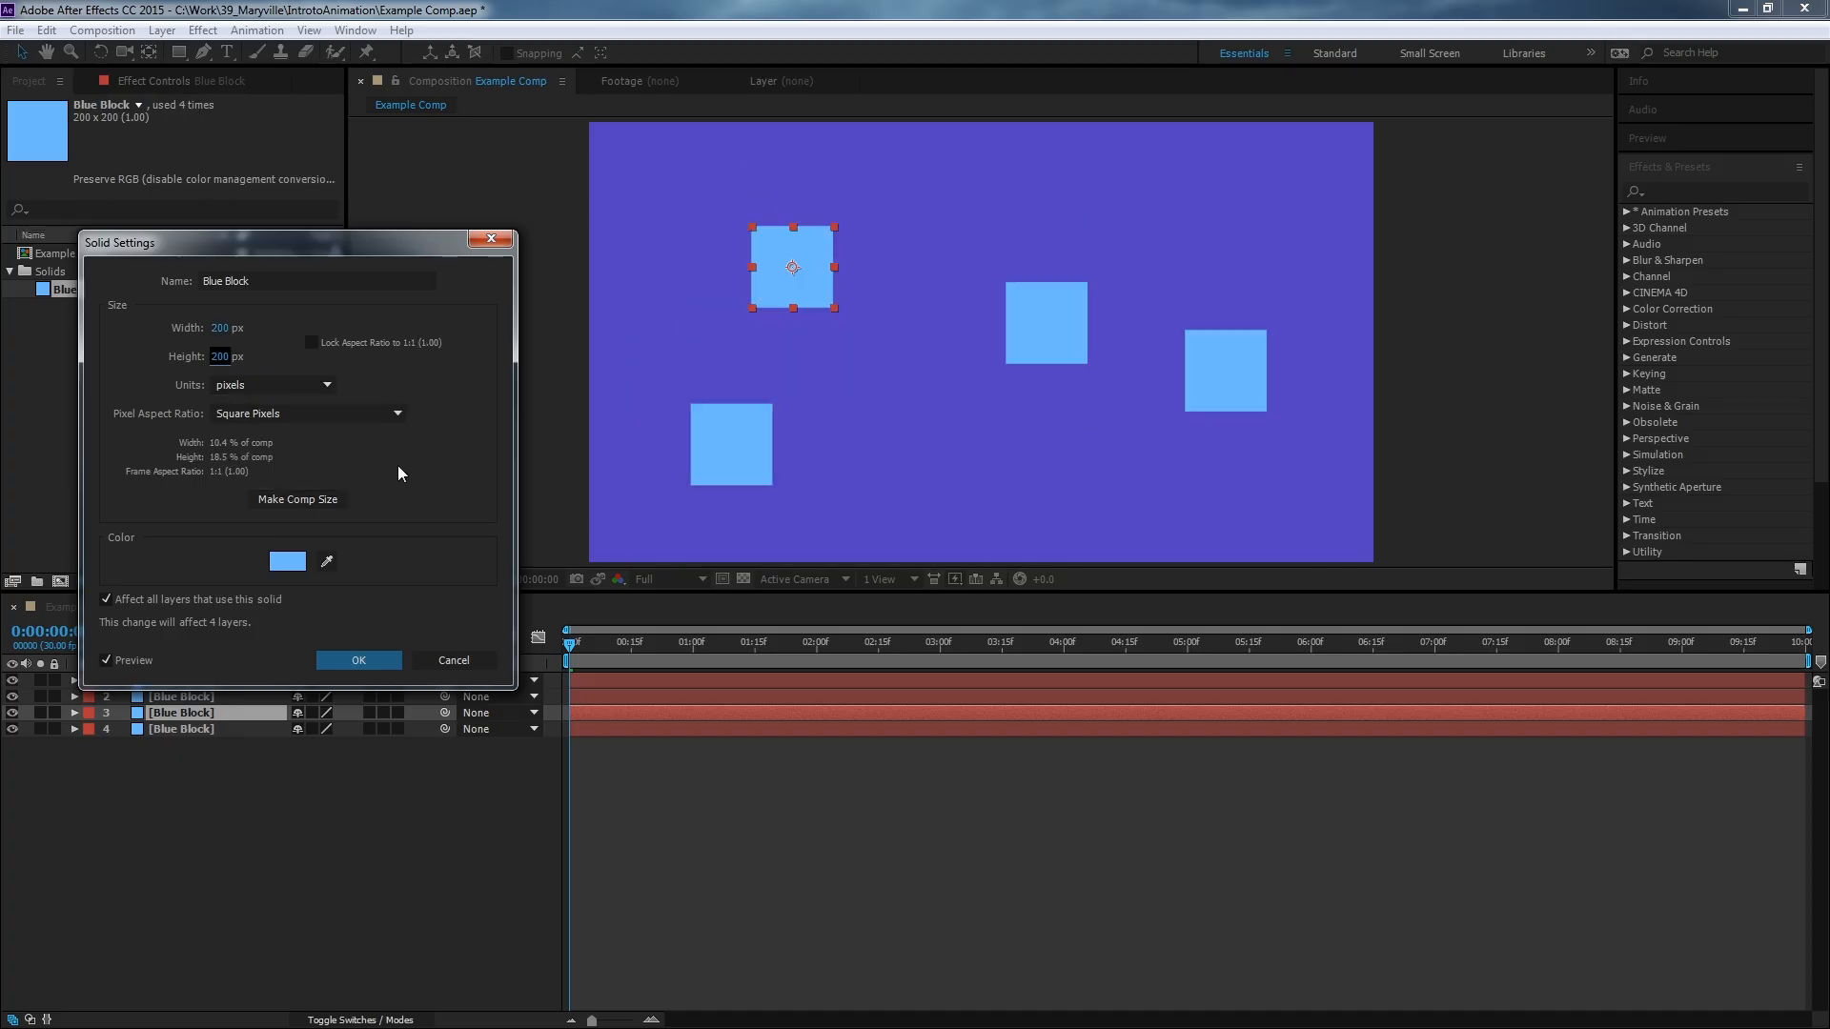
# Change the solid's color to a lighter blue, A4D0F8, and apply the solid settings.
pyautogui.click(289, 566)
pyautogui.click(204, 688)
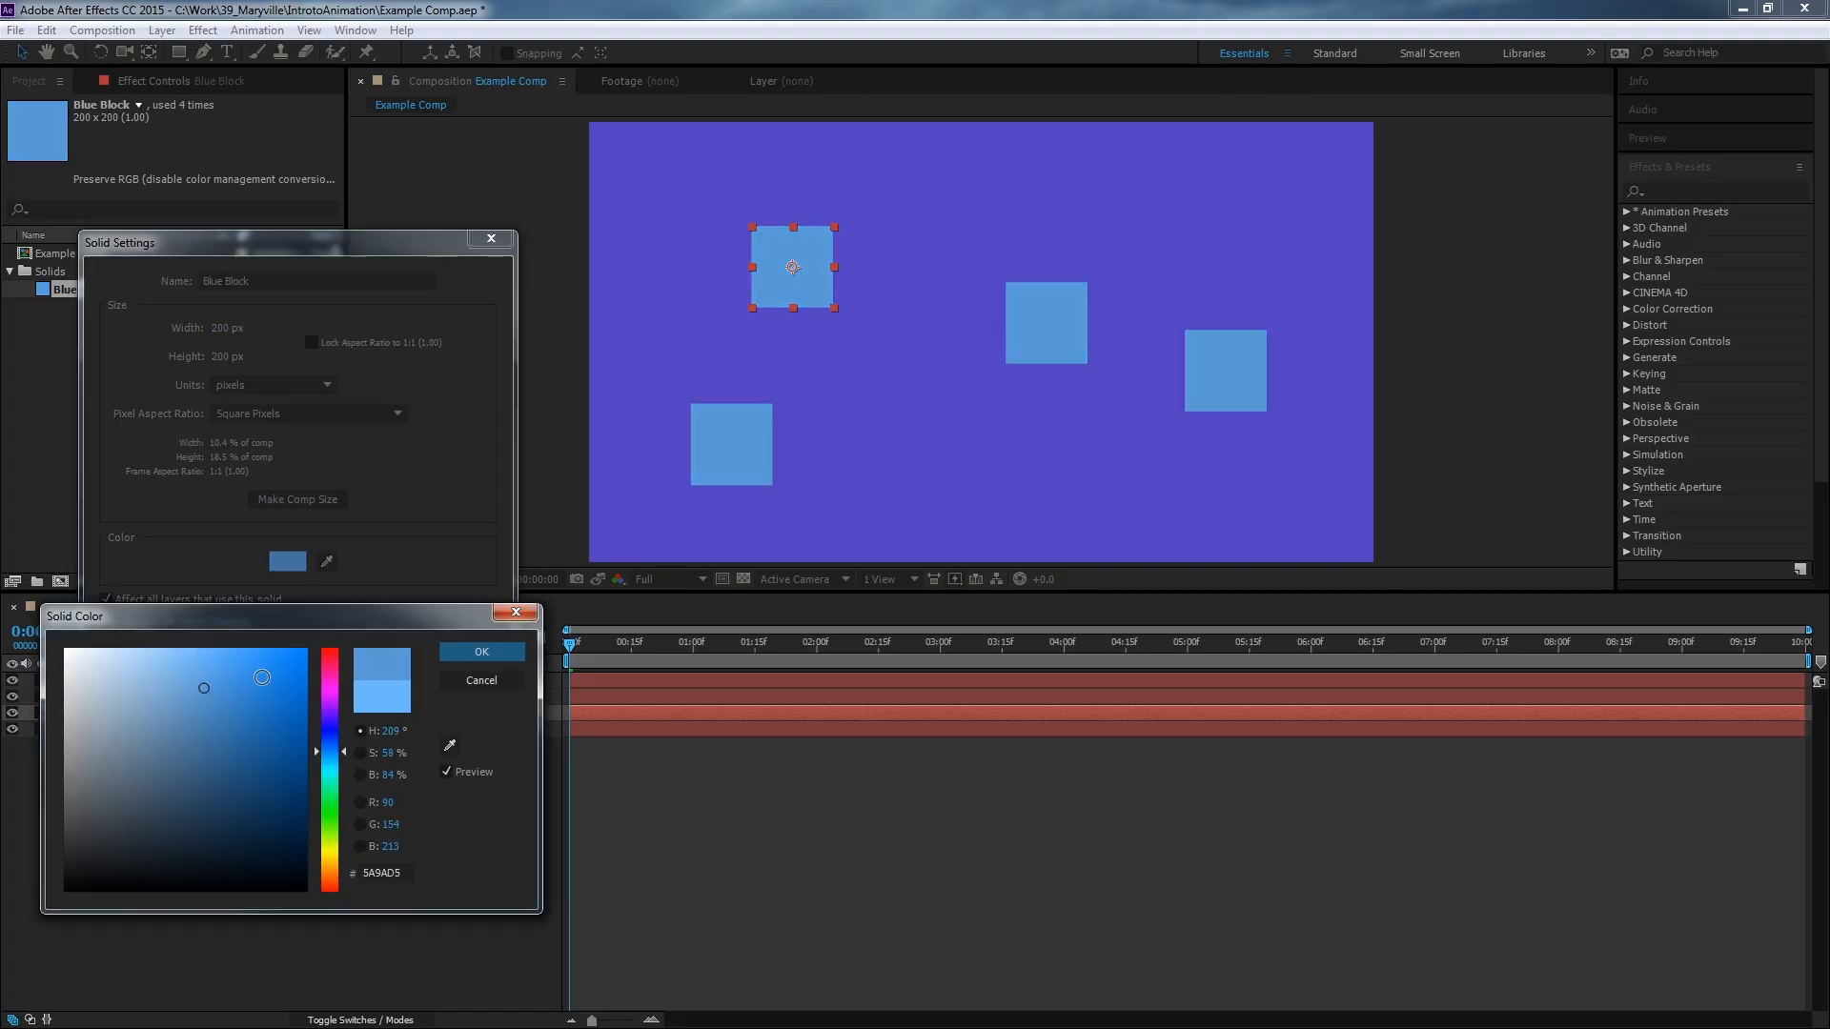
pyautogui.click(152, 655)
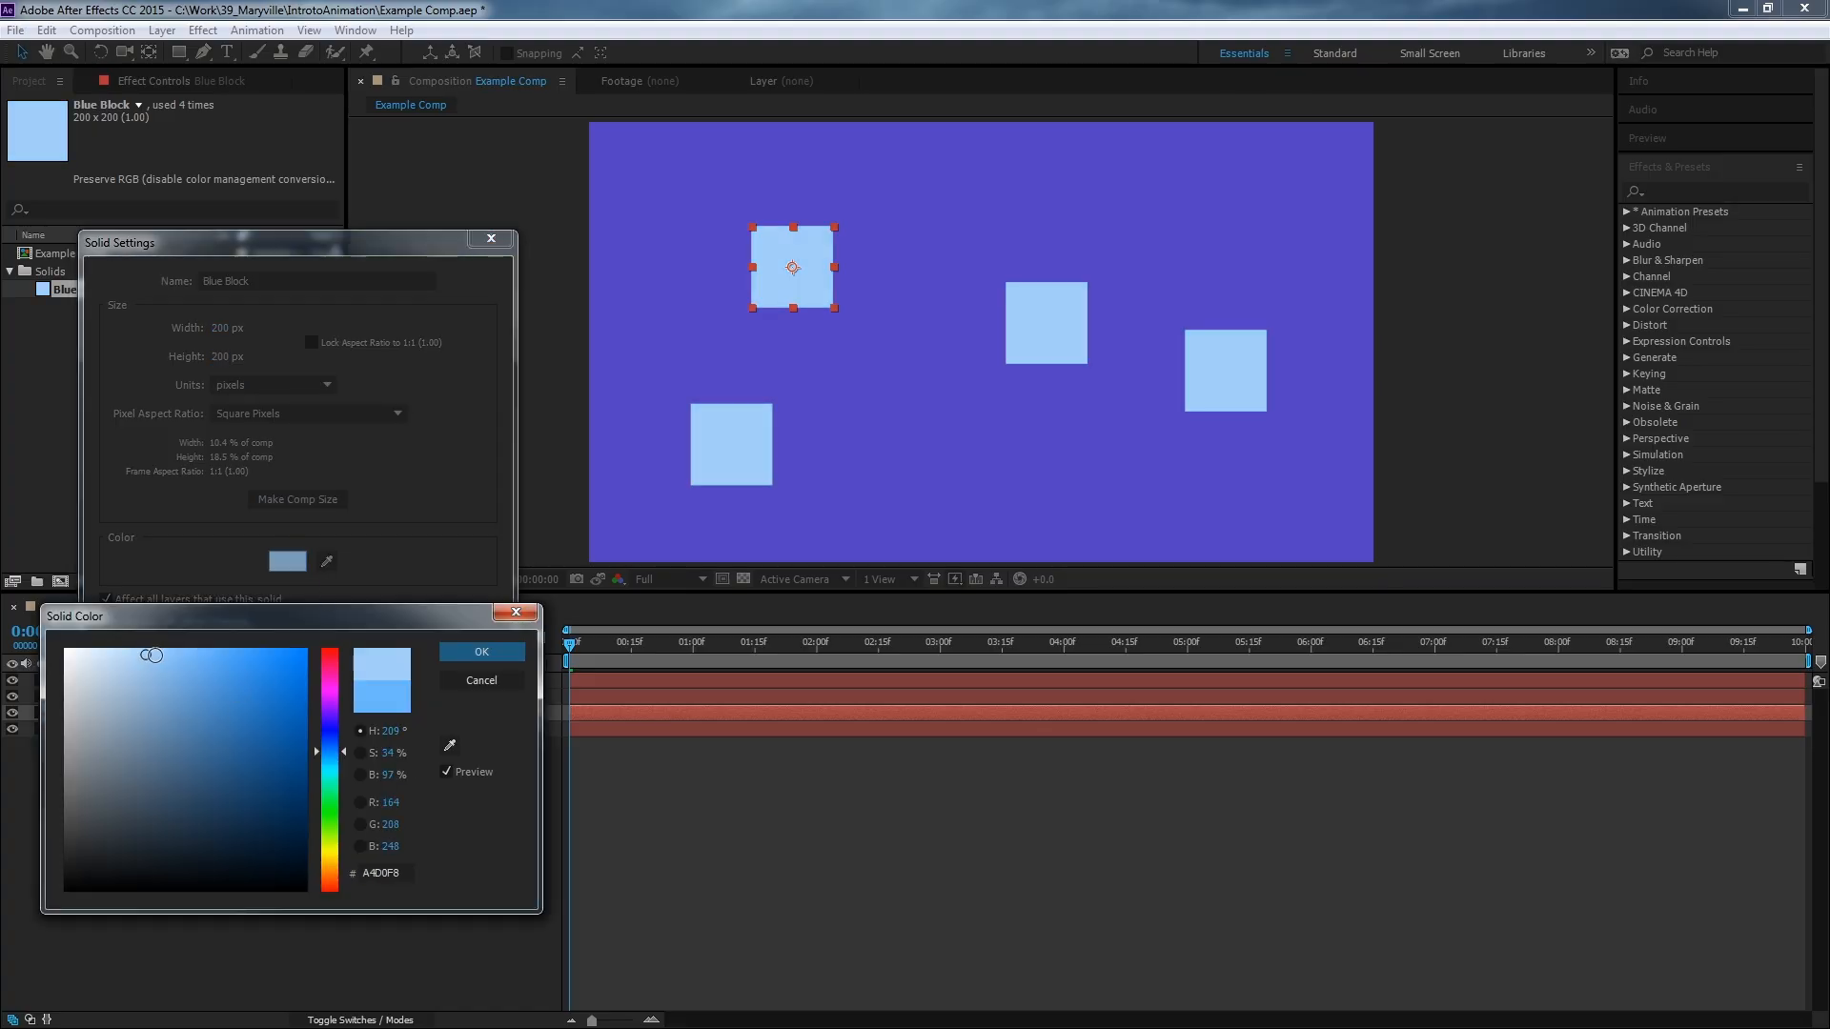
pyautogui.click(478, 651)
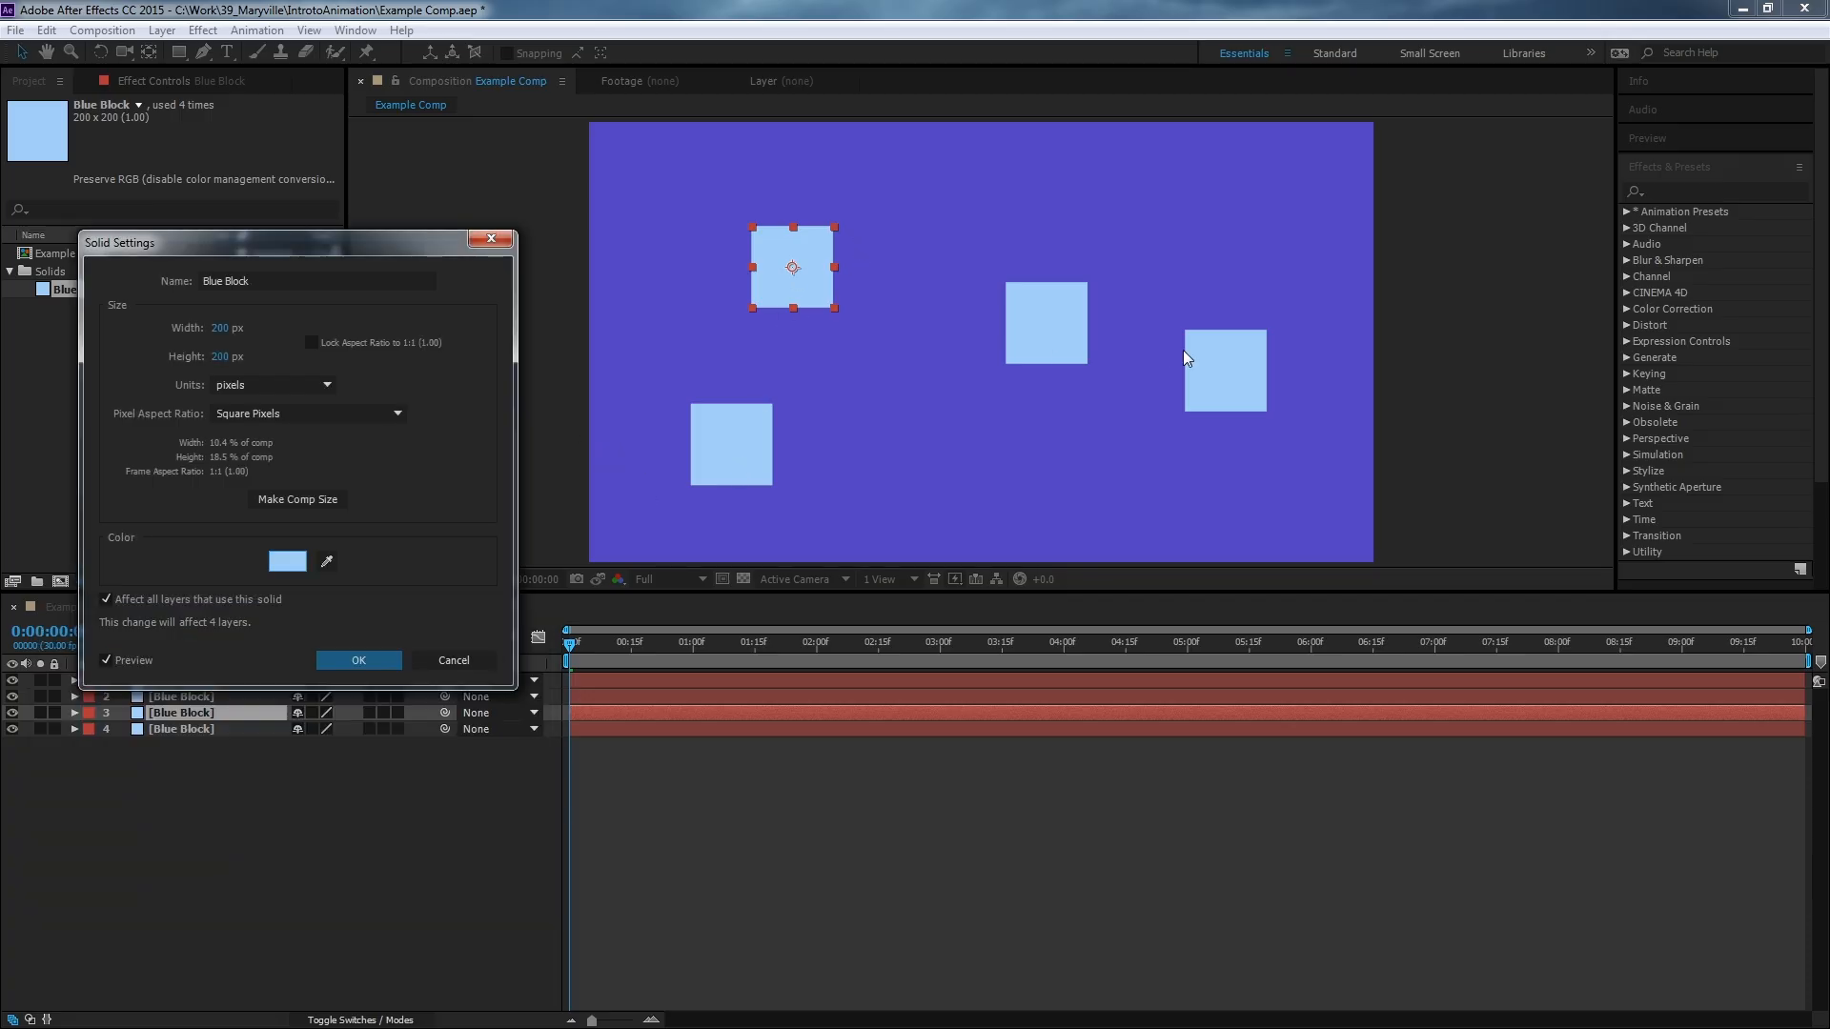
pyautogui.moveTo(256, 255); pyautogui.dragTo(264, 290)
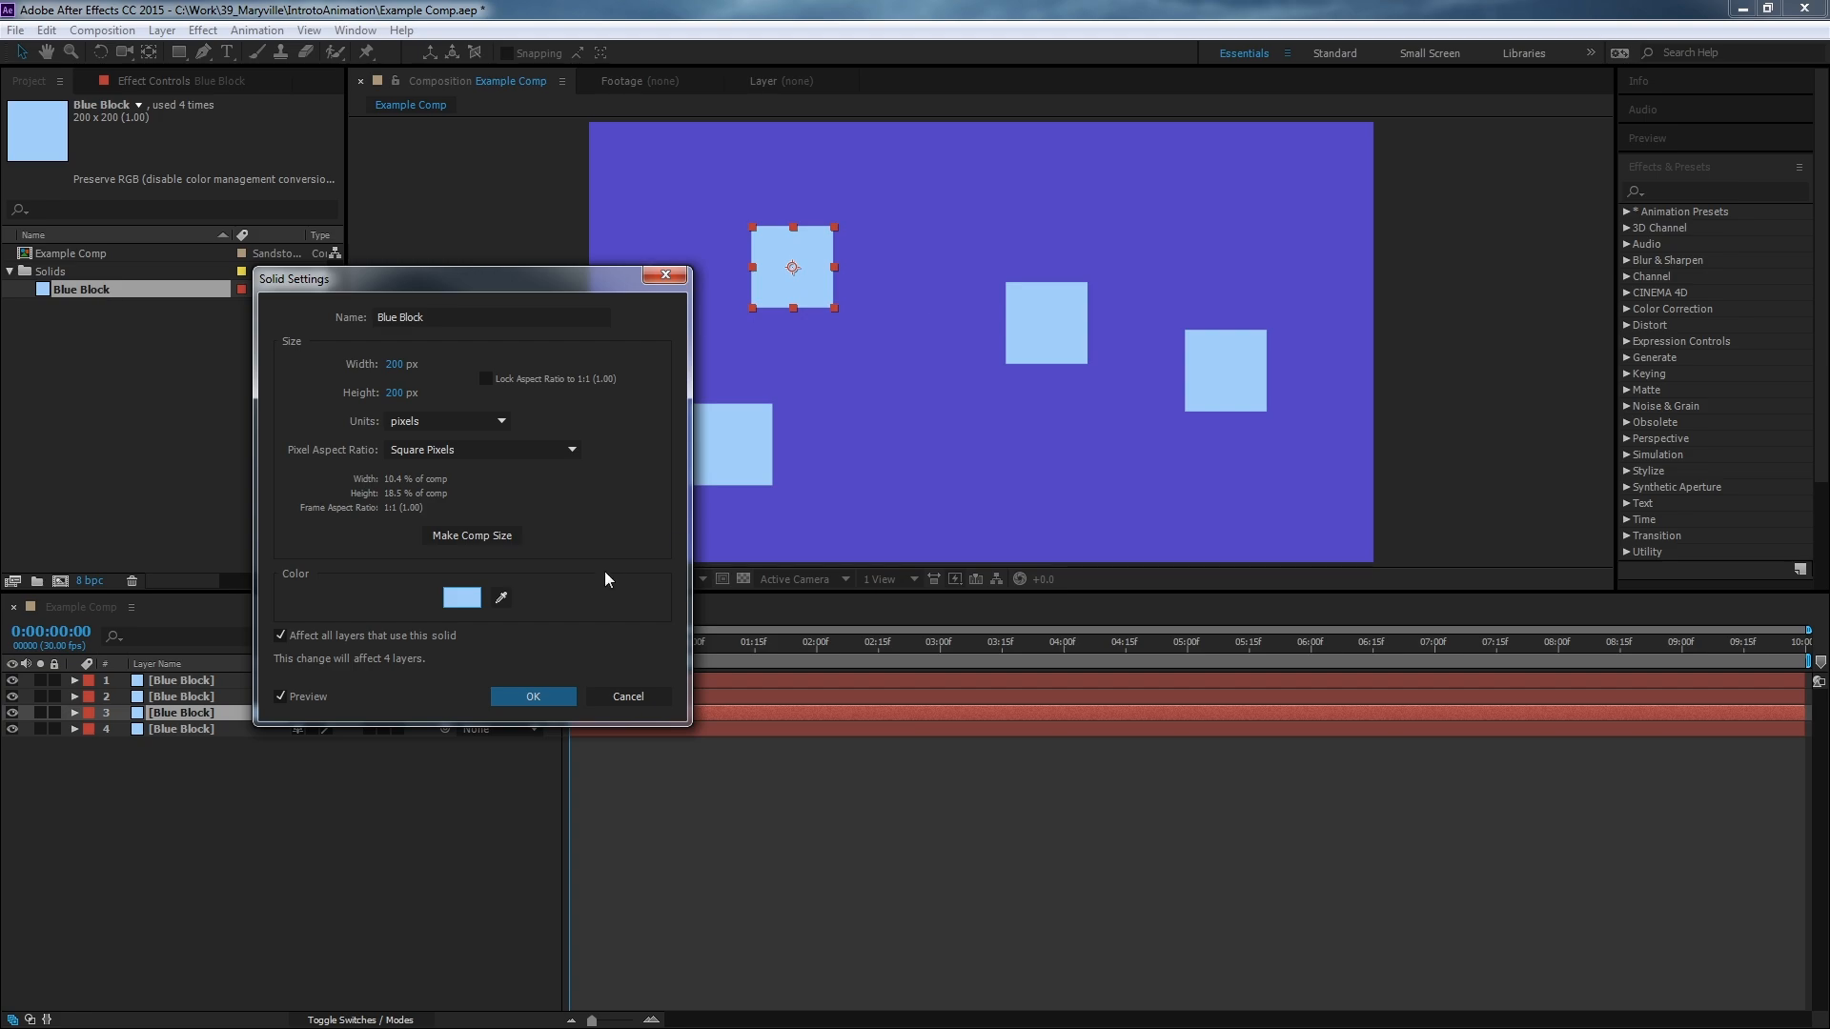
pyautogui.click(537, 700)
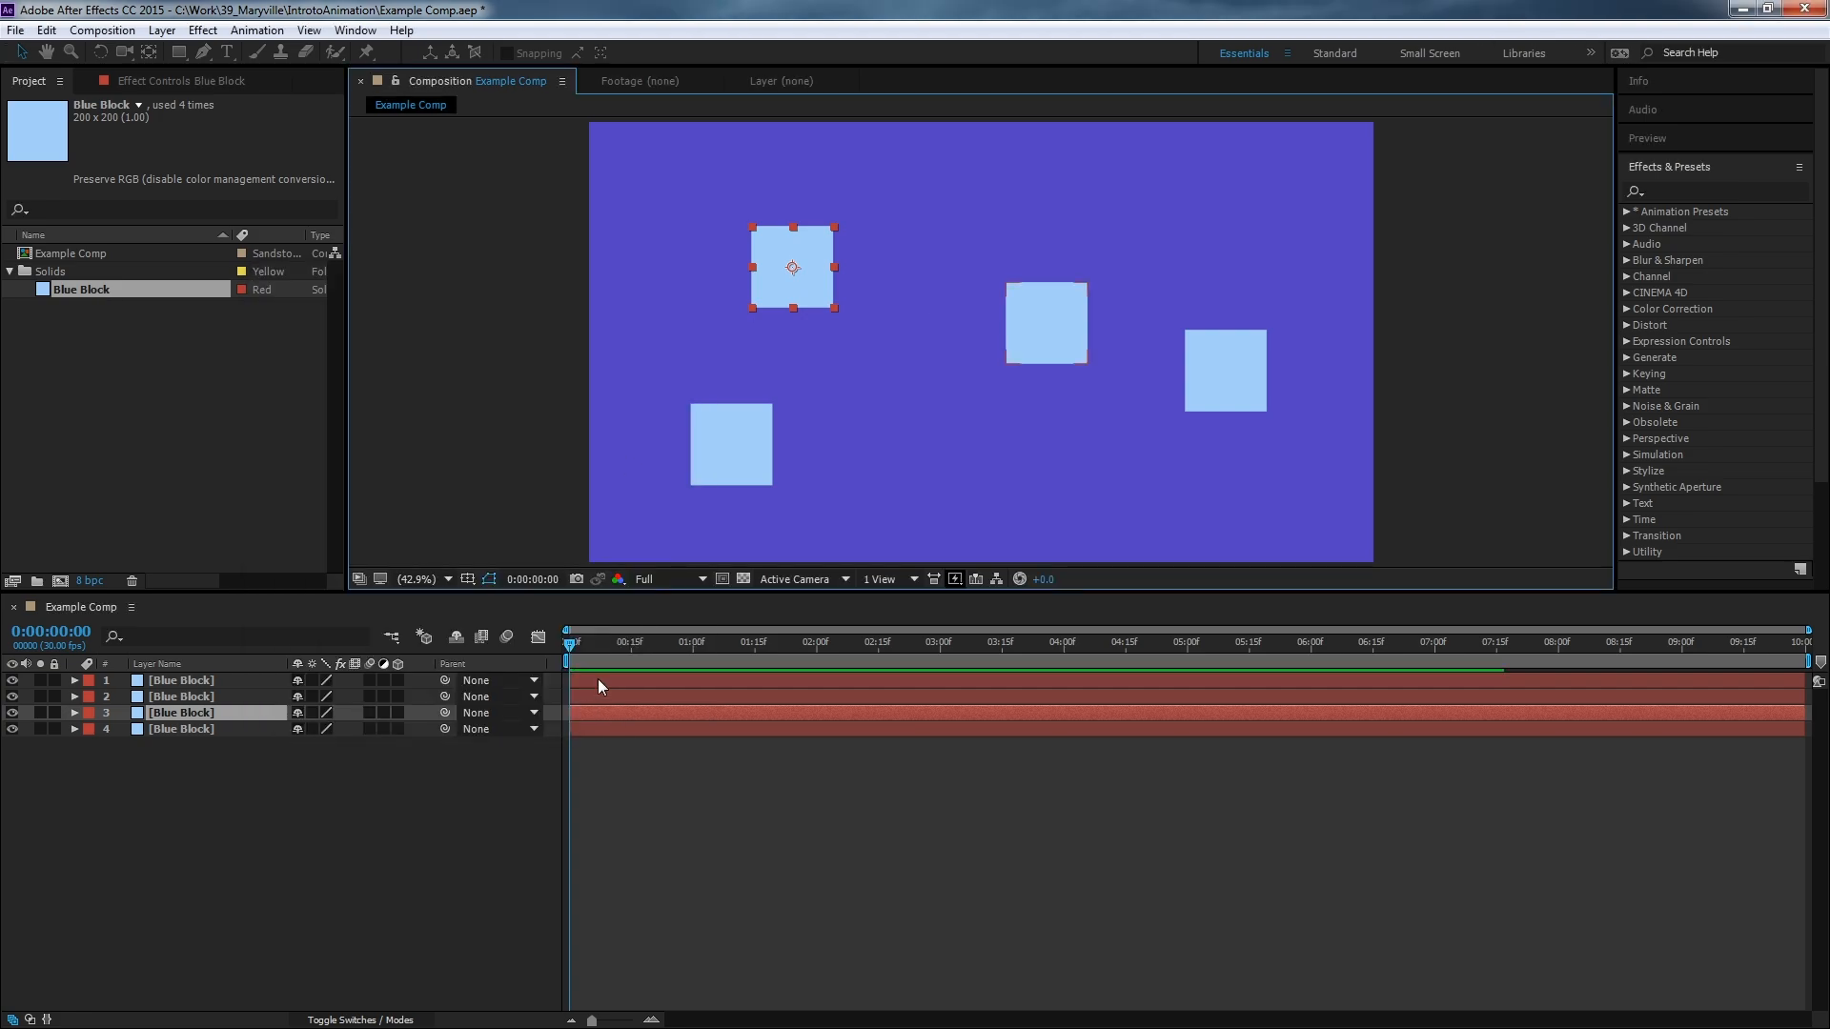
# Move the four blue blocks together into a tight two-by-two grid left of the frame's centre.
pyautogui.moveTo(762, 279); pyautogui.dragTo(723, 352)
pyautogui.moveTo(1018, 335); pyautogui.dragTo(790, 364)
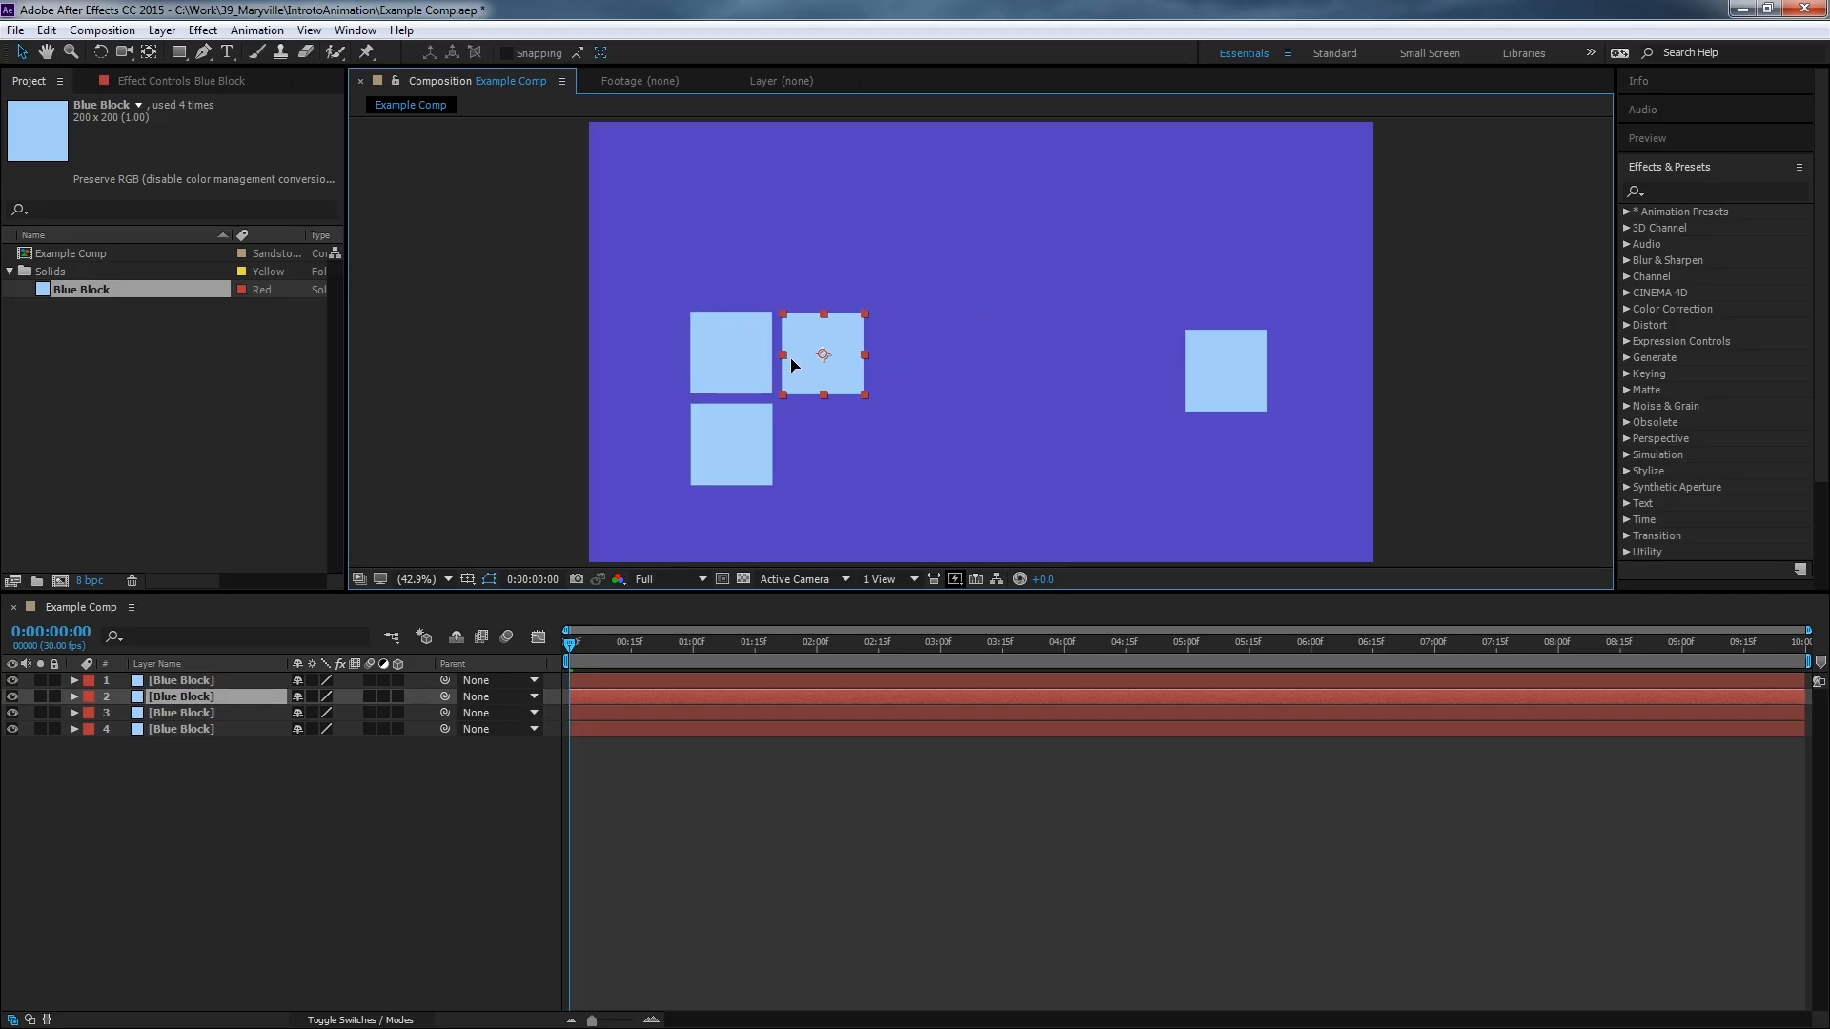
pyautogui.moveTo(1227, 375); pyautogui.dragTo(1198, 391)
pyautogui.moveTo(946, 464); pyautogui.dragTo(827, 457)
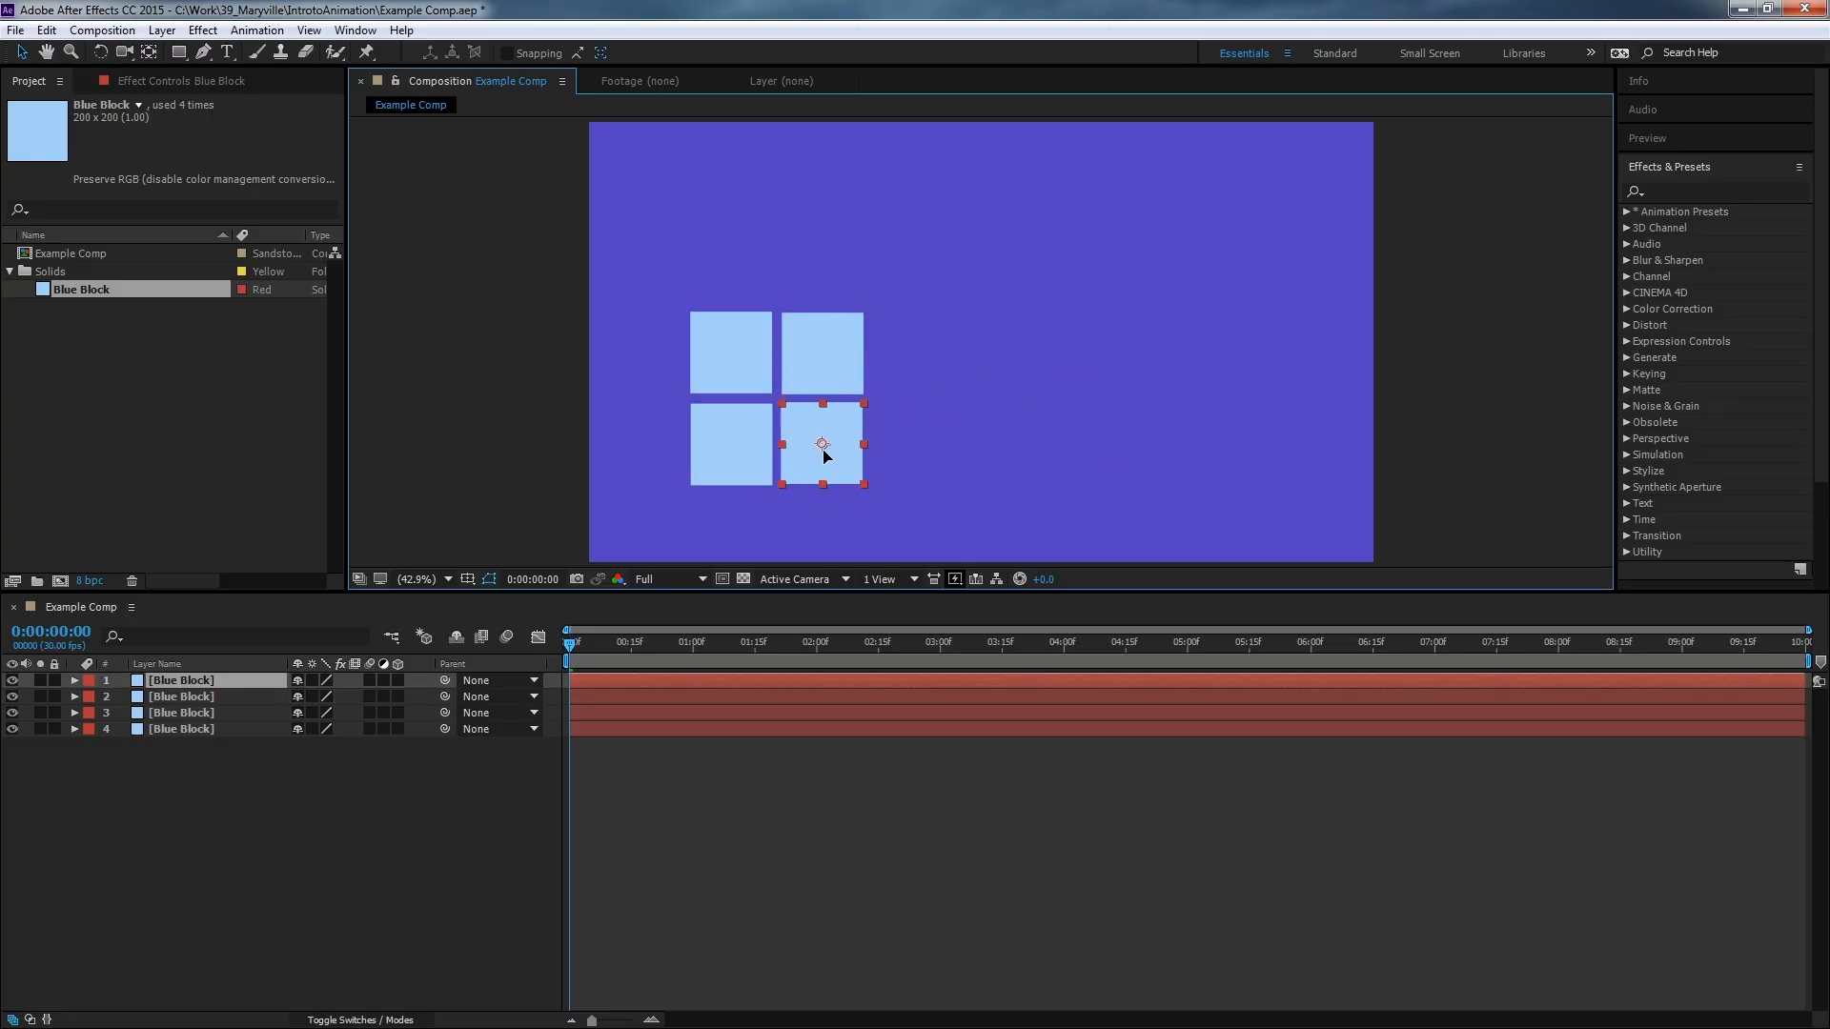
pyautogui.click(435, 397)
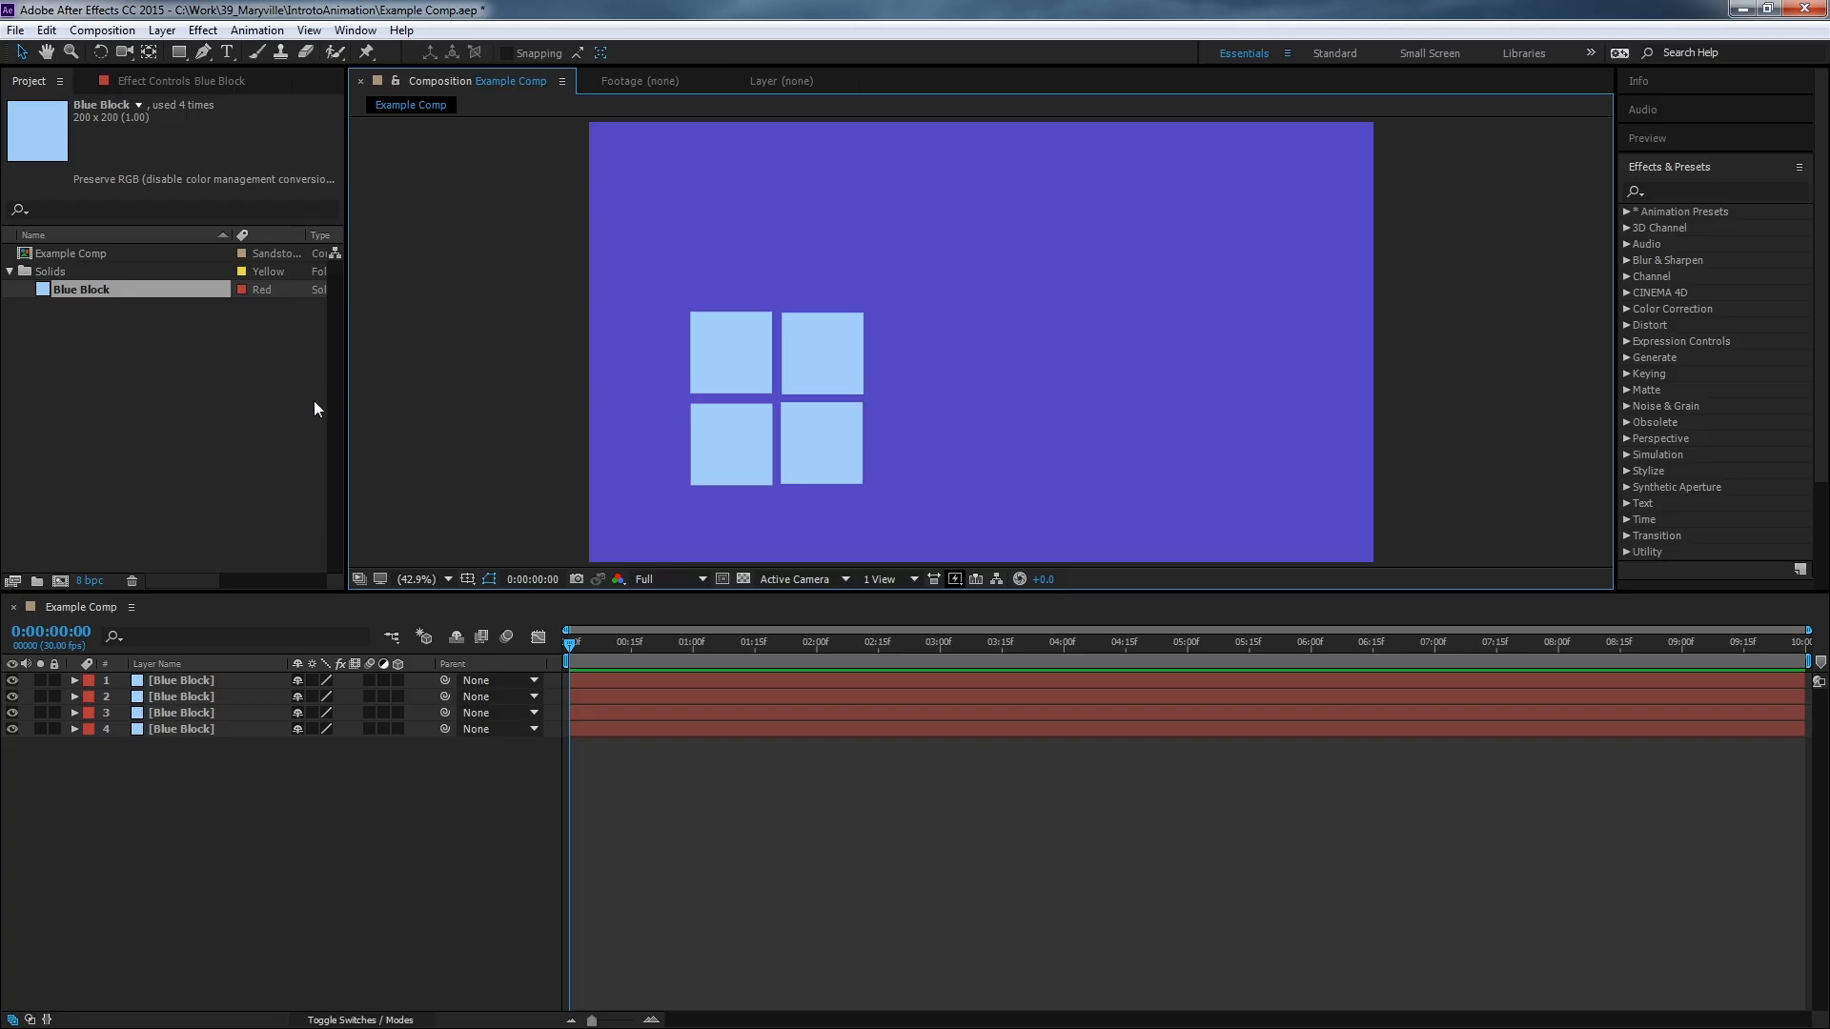
# Add another Blue Block solid to the composition, placed to the right of the grid's top row.
pyautogui.click(29, 295)
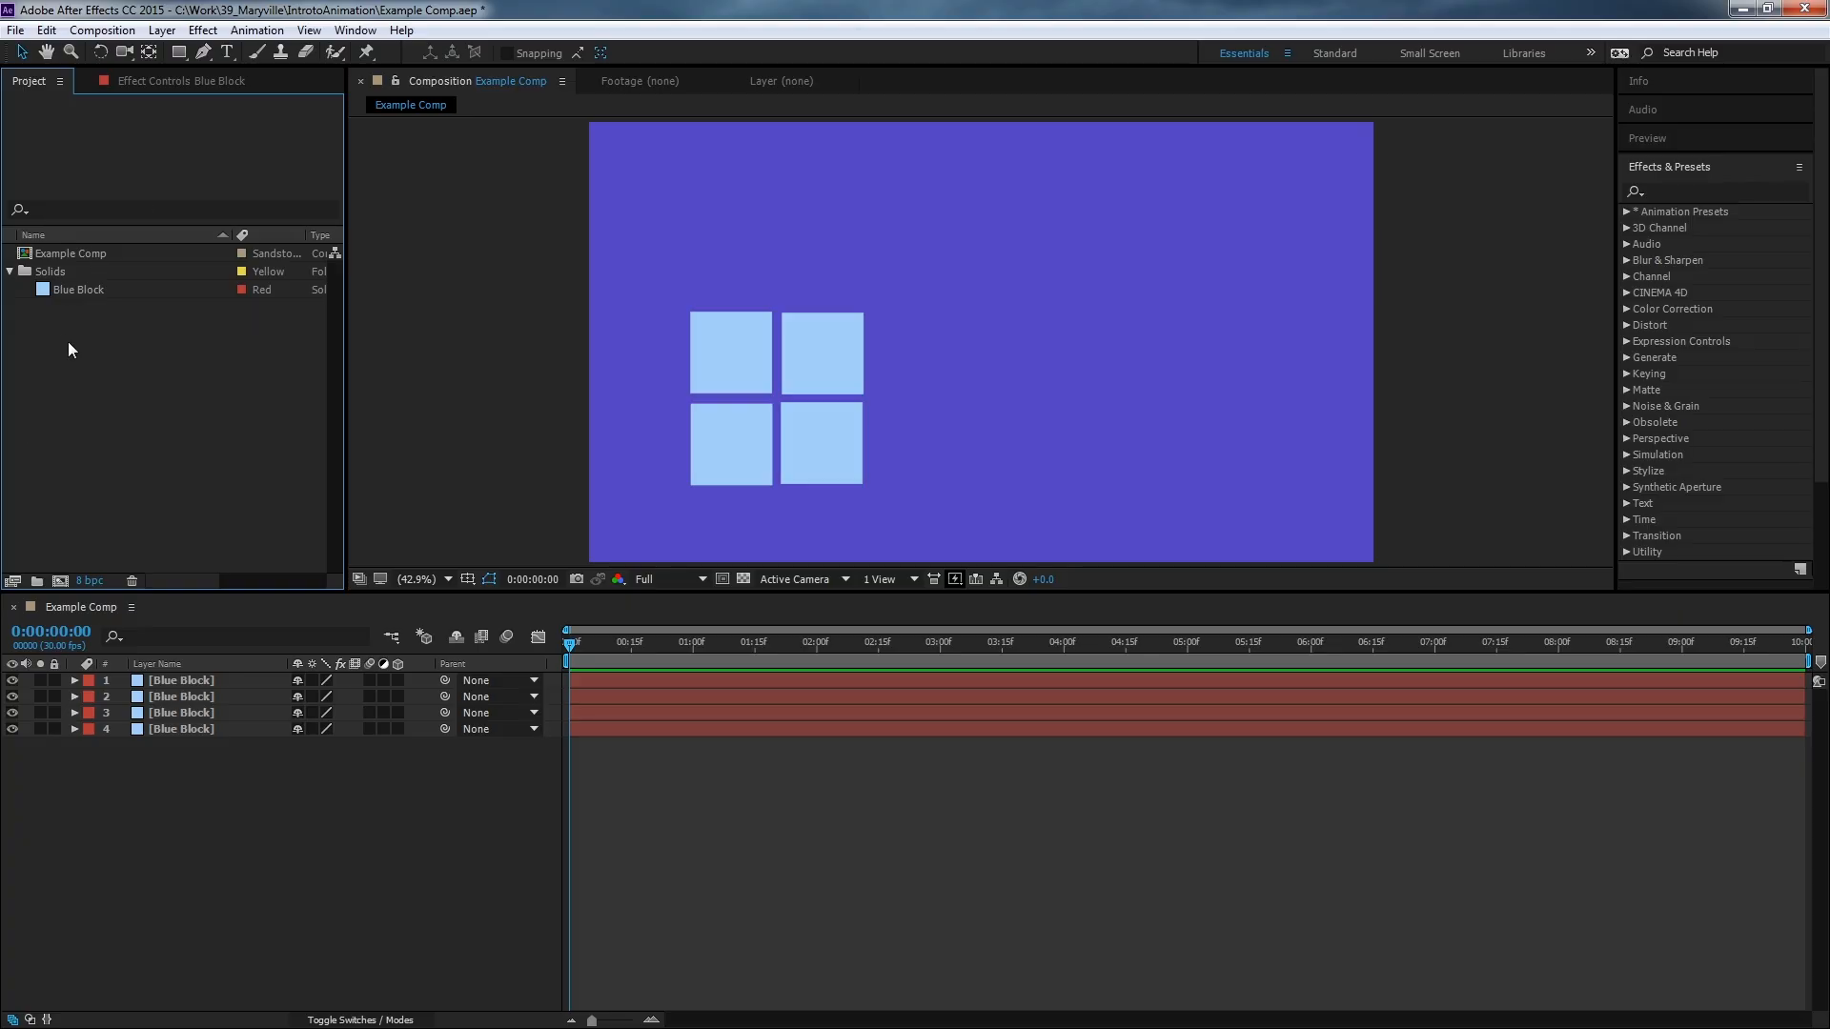
pyautogui.click(67, 291)
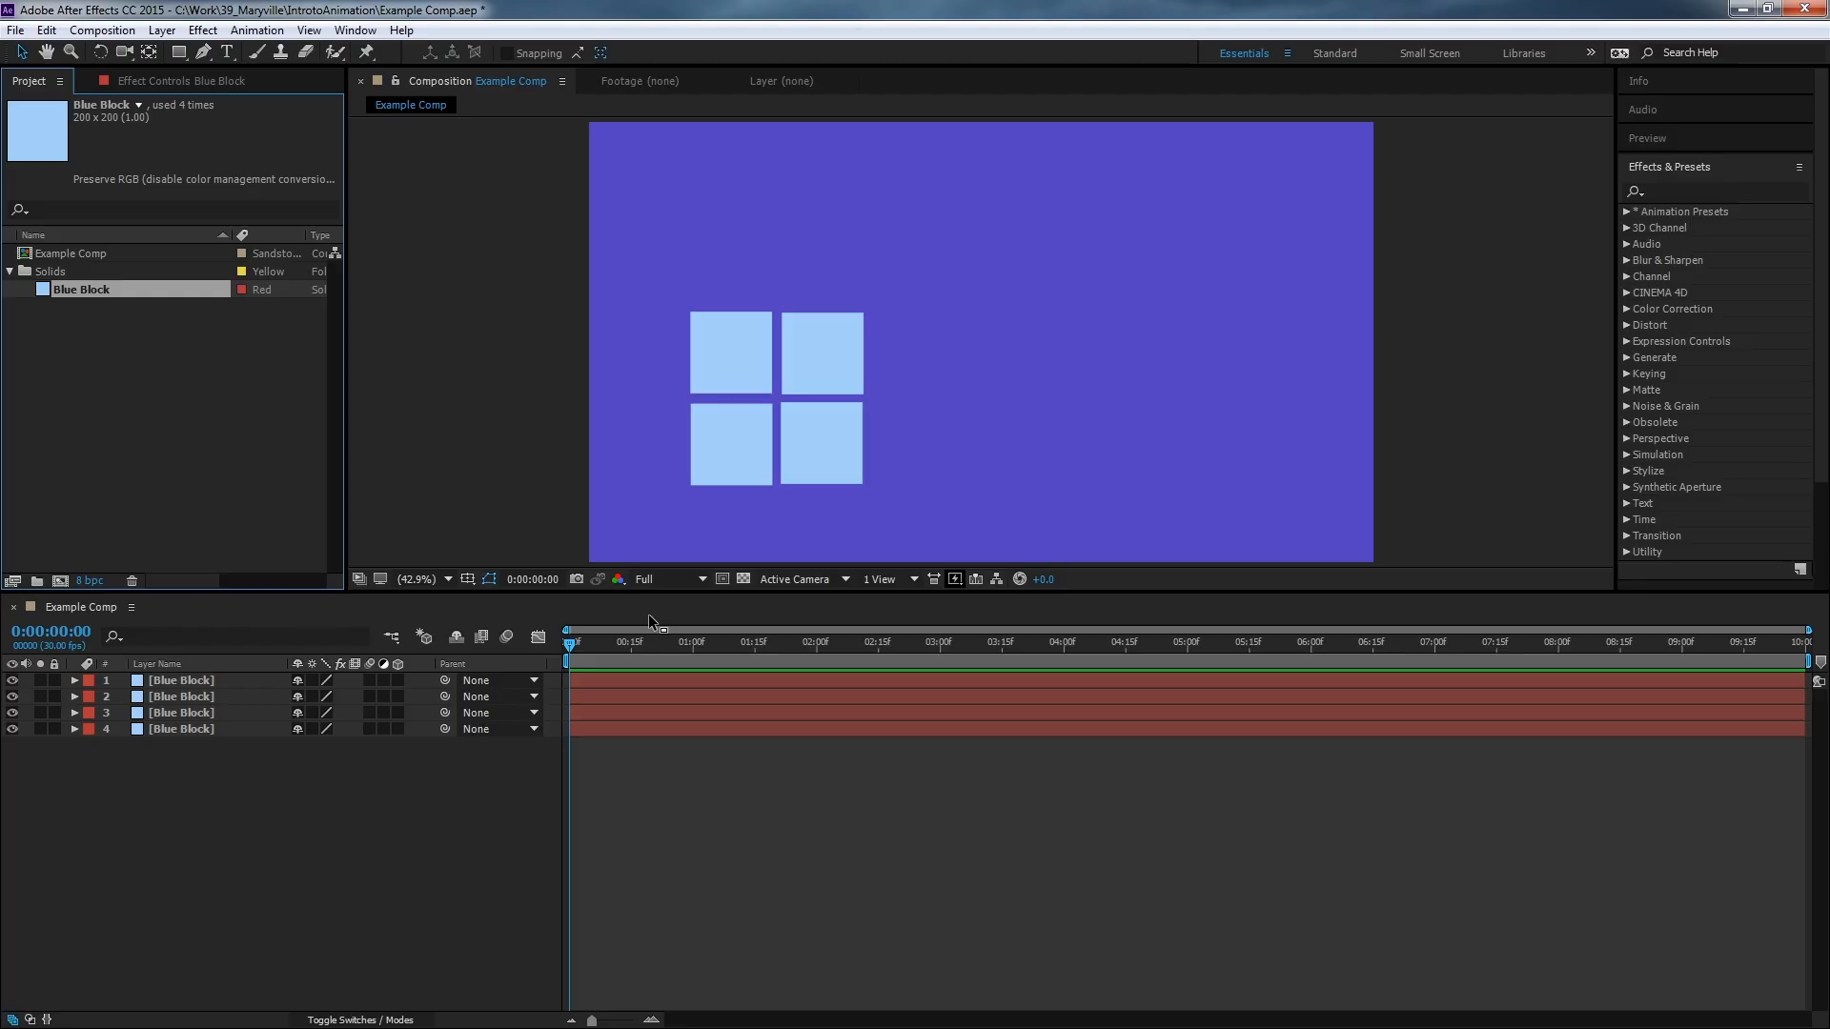
pyautogui.click(99, 400)
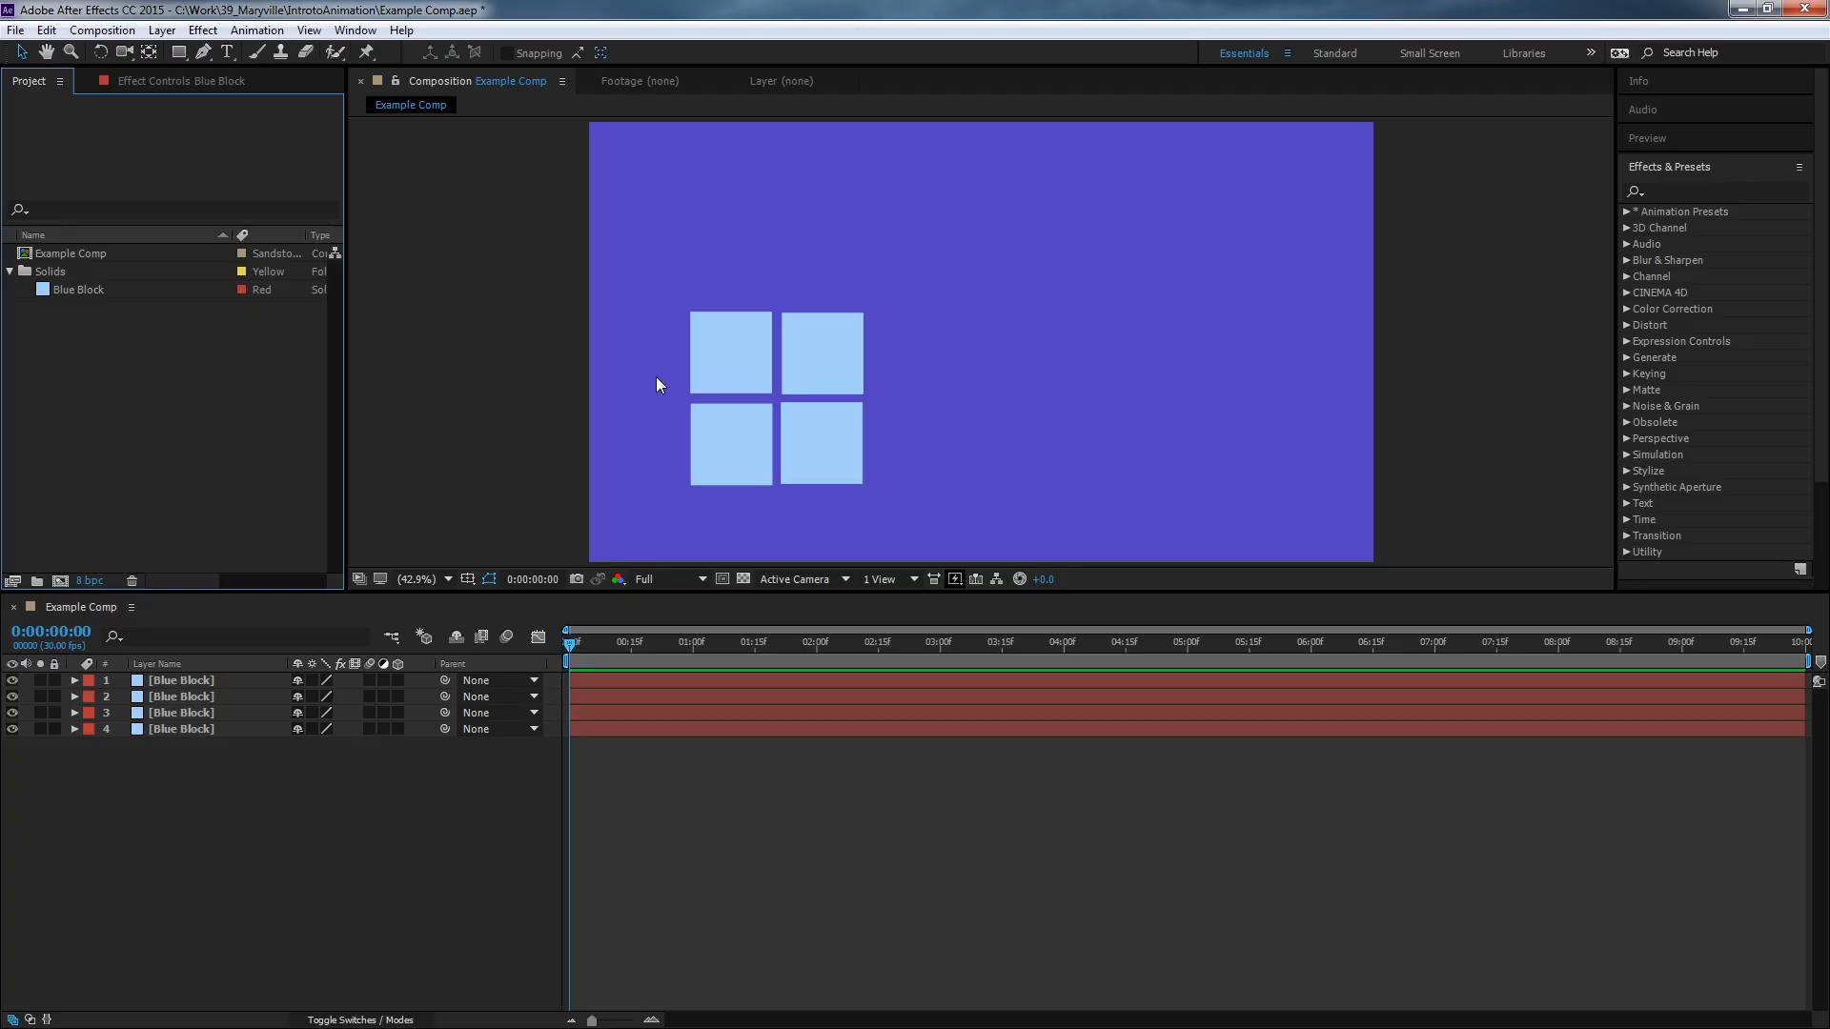
pyautogui.moveTo(59, 291); pyautogui.dragTo(915, 357)
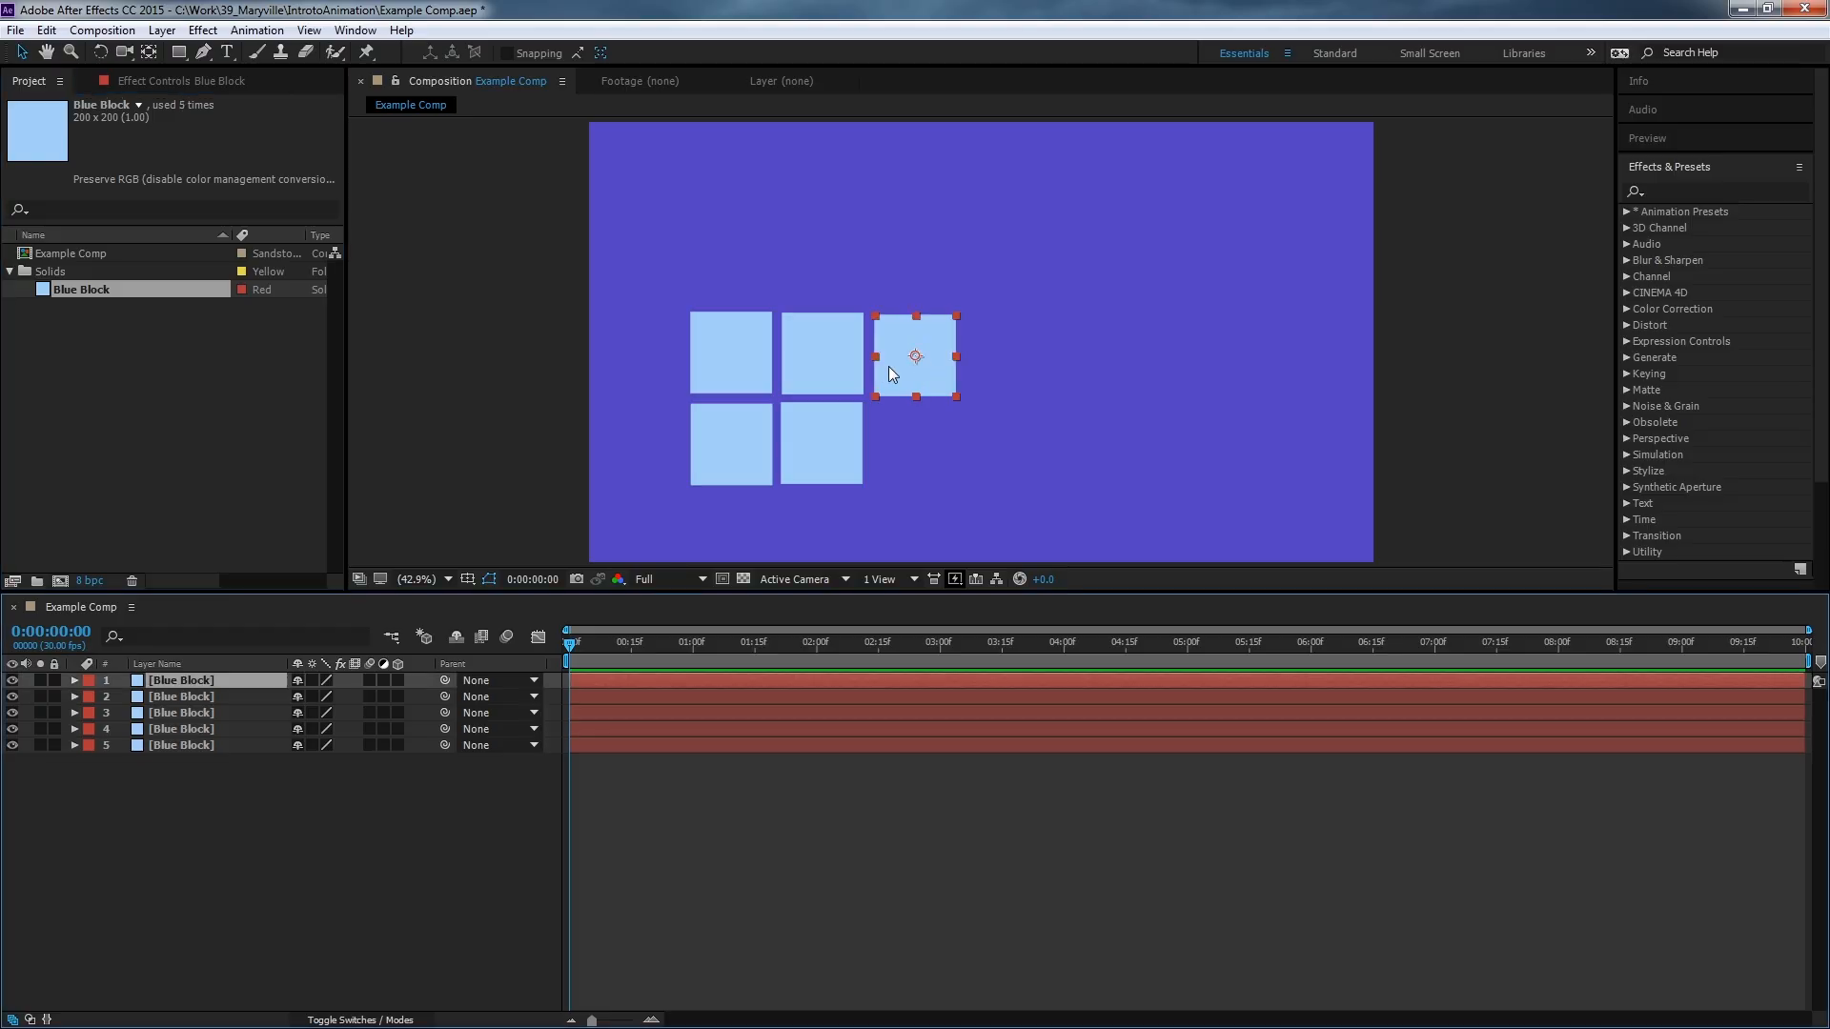
# Open the new layer's solid settings, stop affecting all layers, and rename the solid Green Block.
pyautogui.click(162, 29)
pyautogui.click(198, 76)
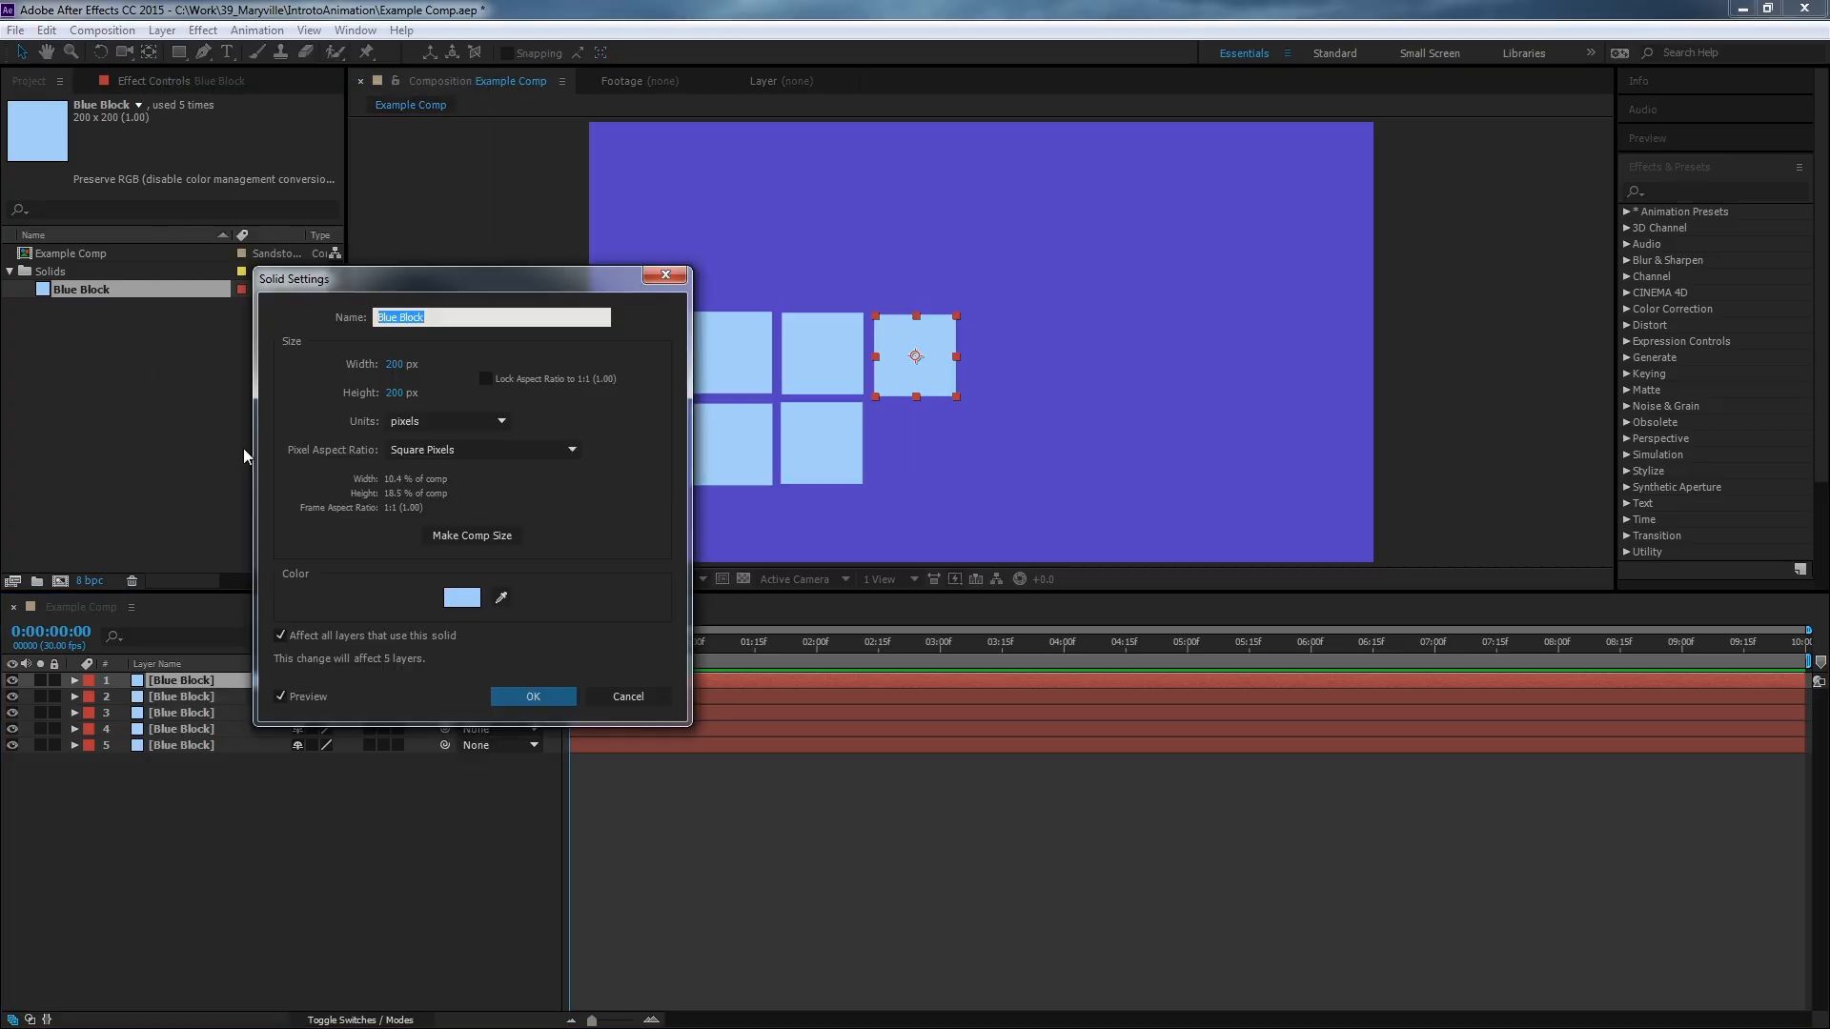
pyautogui.click(281, 636)
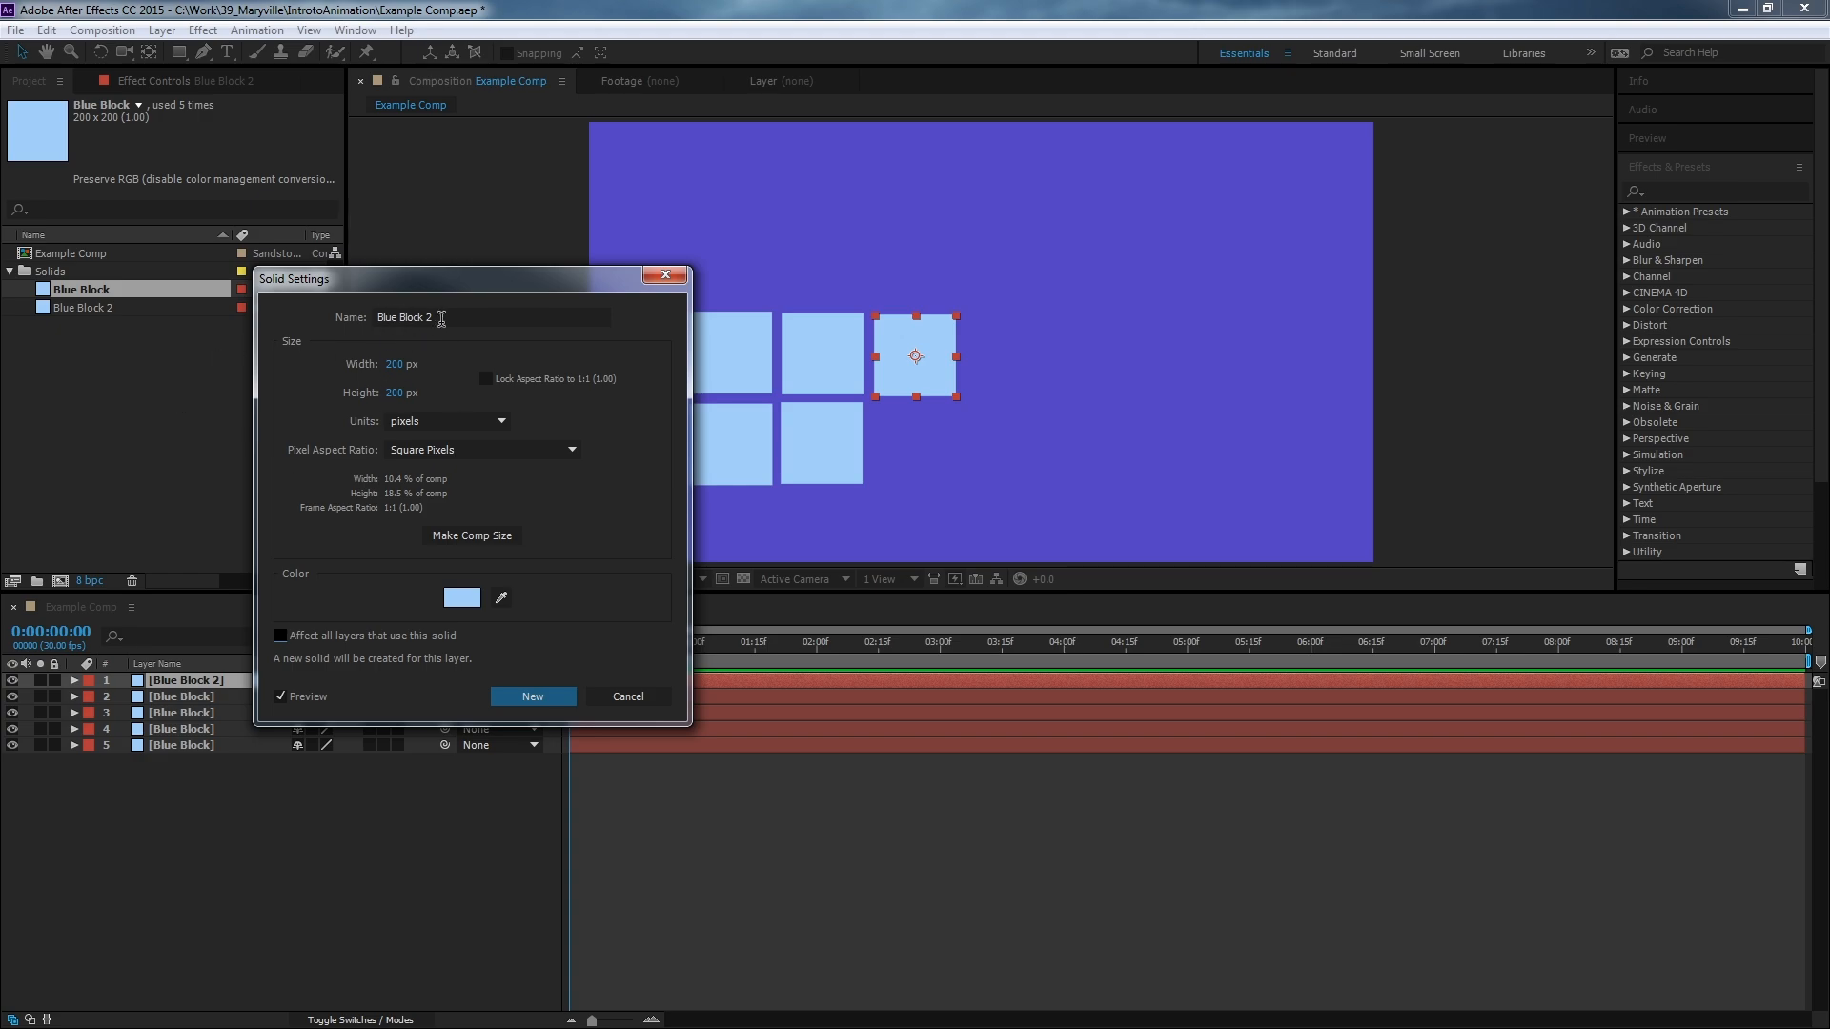
pyautogui.click(441, 318)
pyautogui.doubleClick(382, 317)
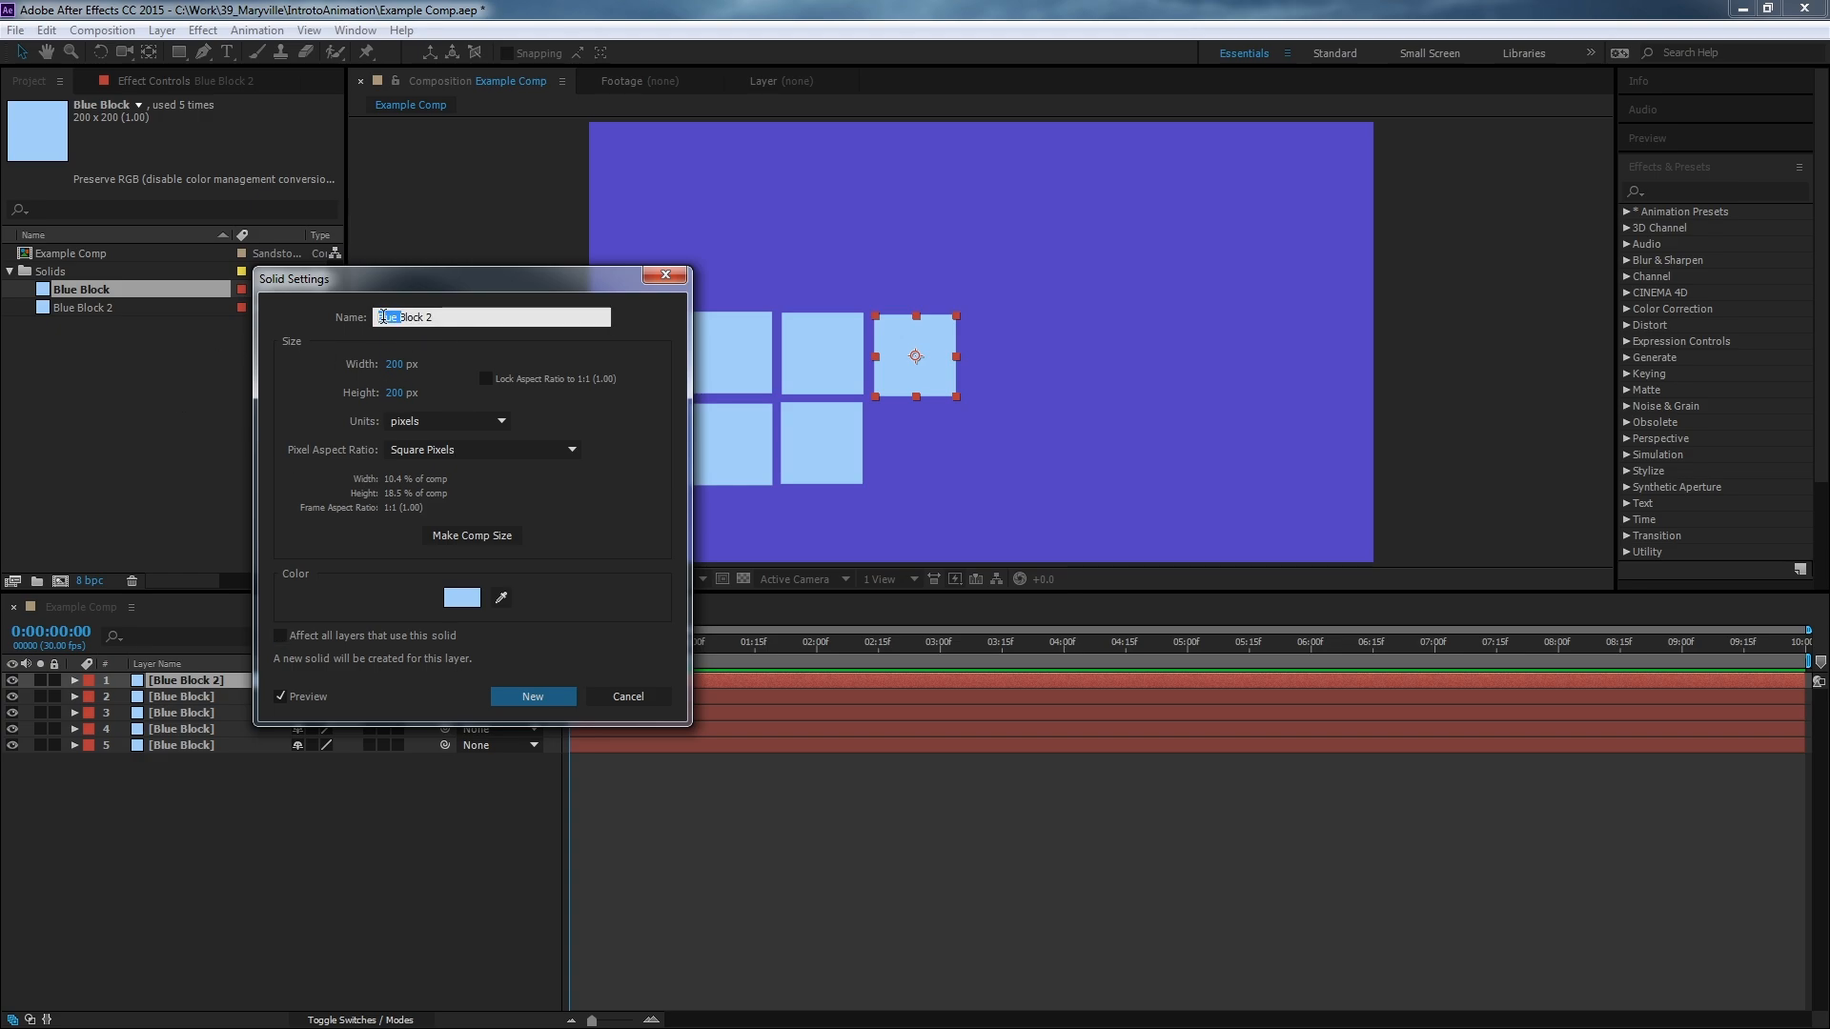
pyautogui.write('Green')
pyautogui.press('BackSpace')
pyautogui.press('BackSpace')
# Set the Green Block solid's color to a bright green and create it as a new solid.
pyautogui.click(472, 605)
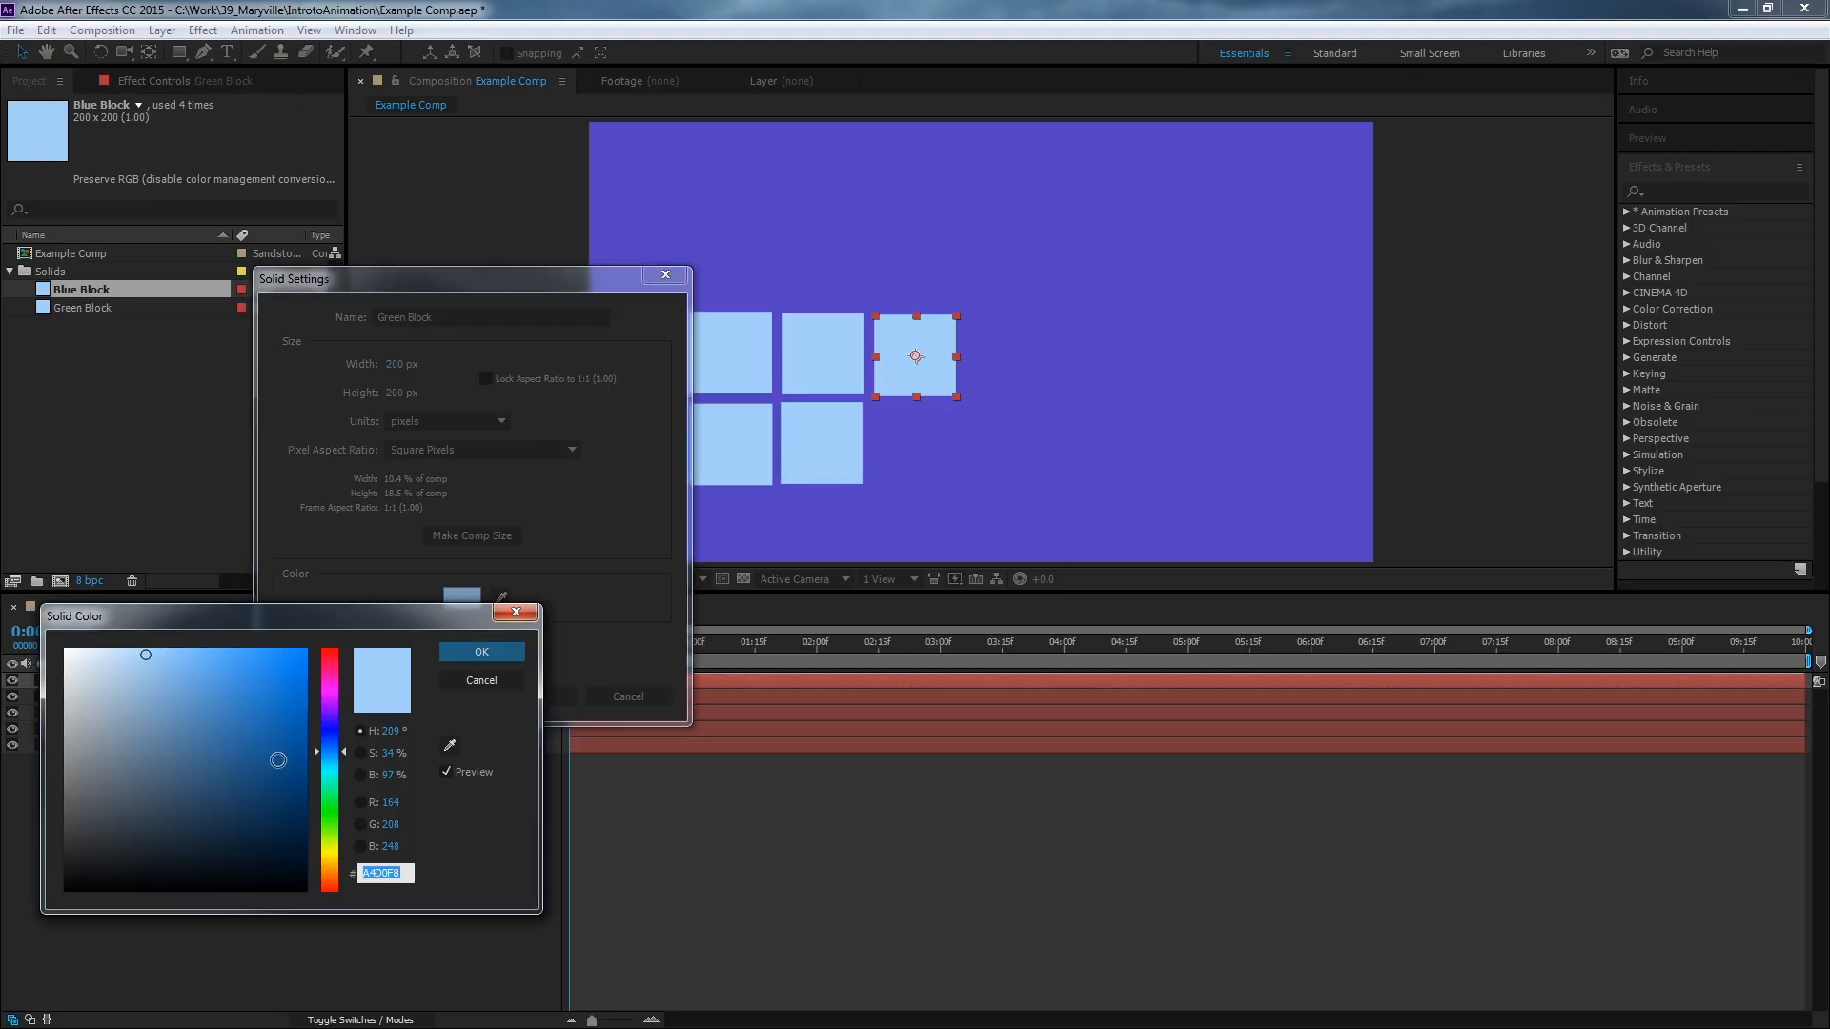
pyautogui.click(341, 791)
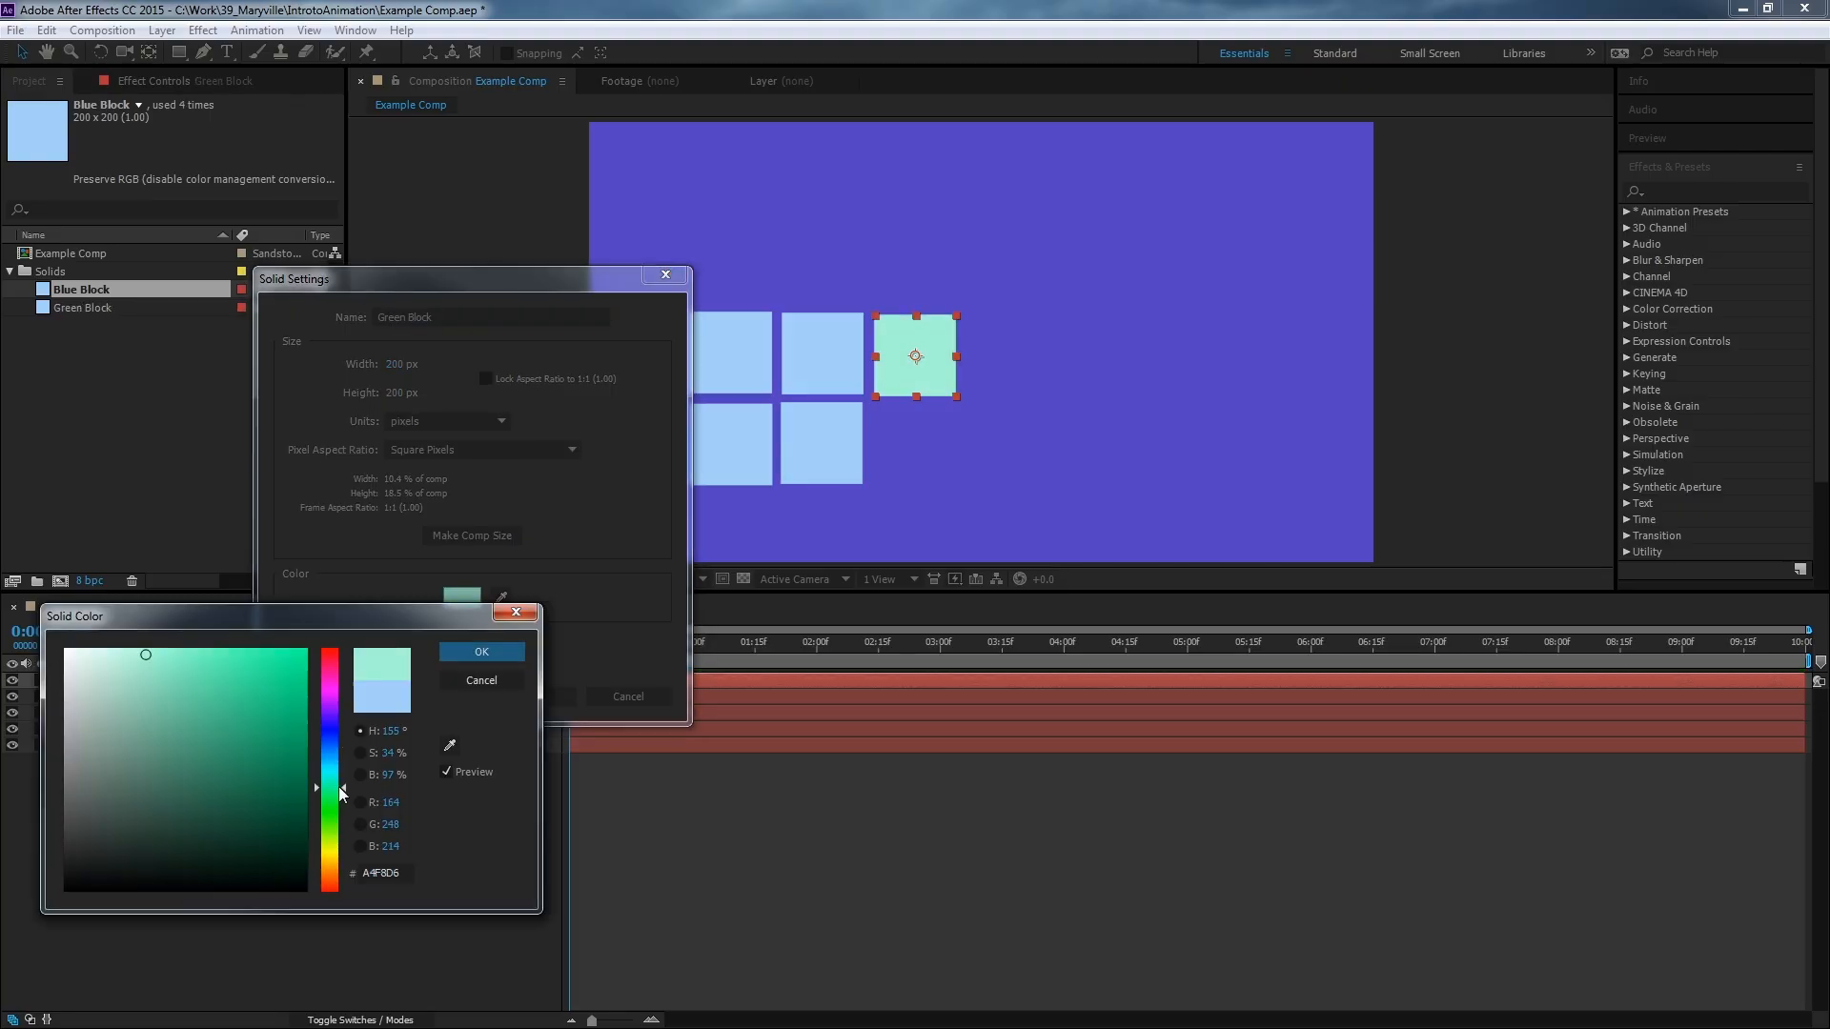
pyautogui.click(212, 649)
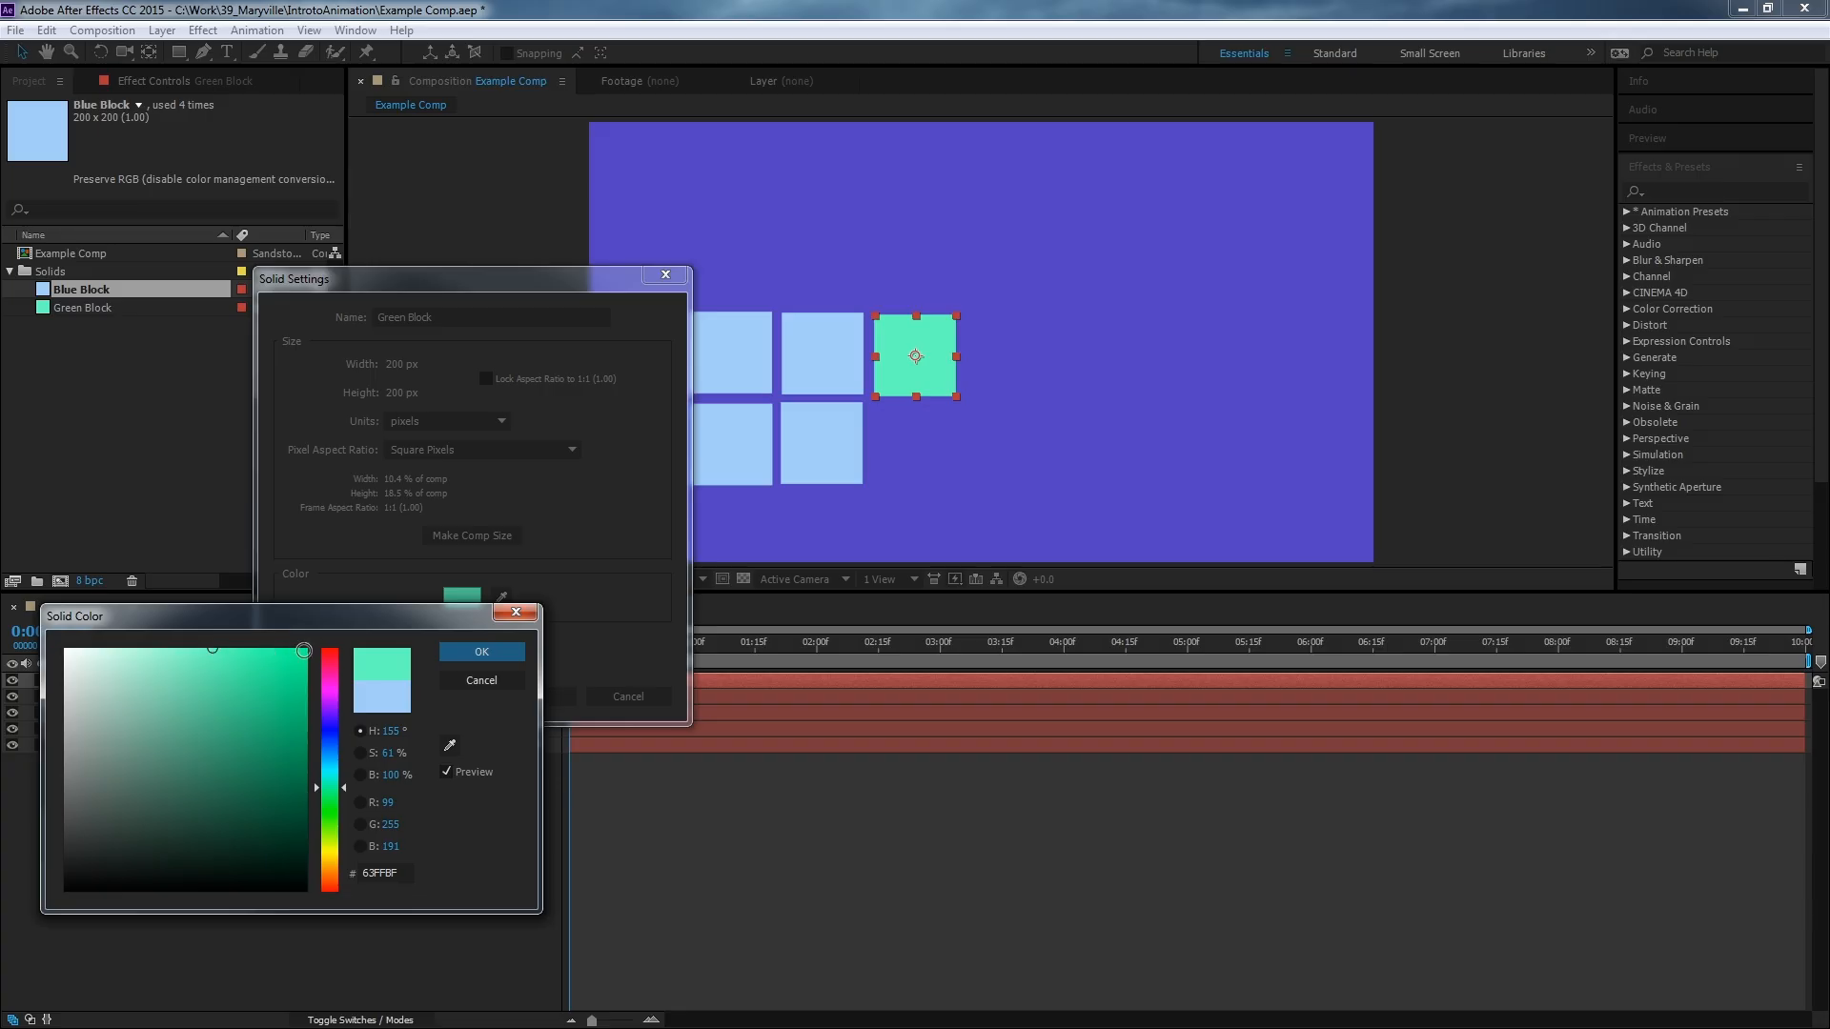
pyautogui.click(305, 650)
pyautogui.click(489, 651)
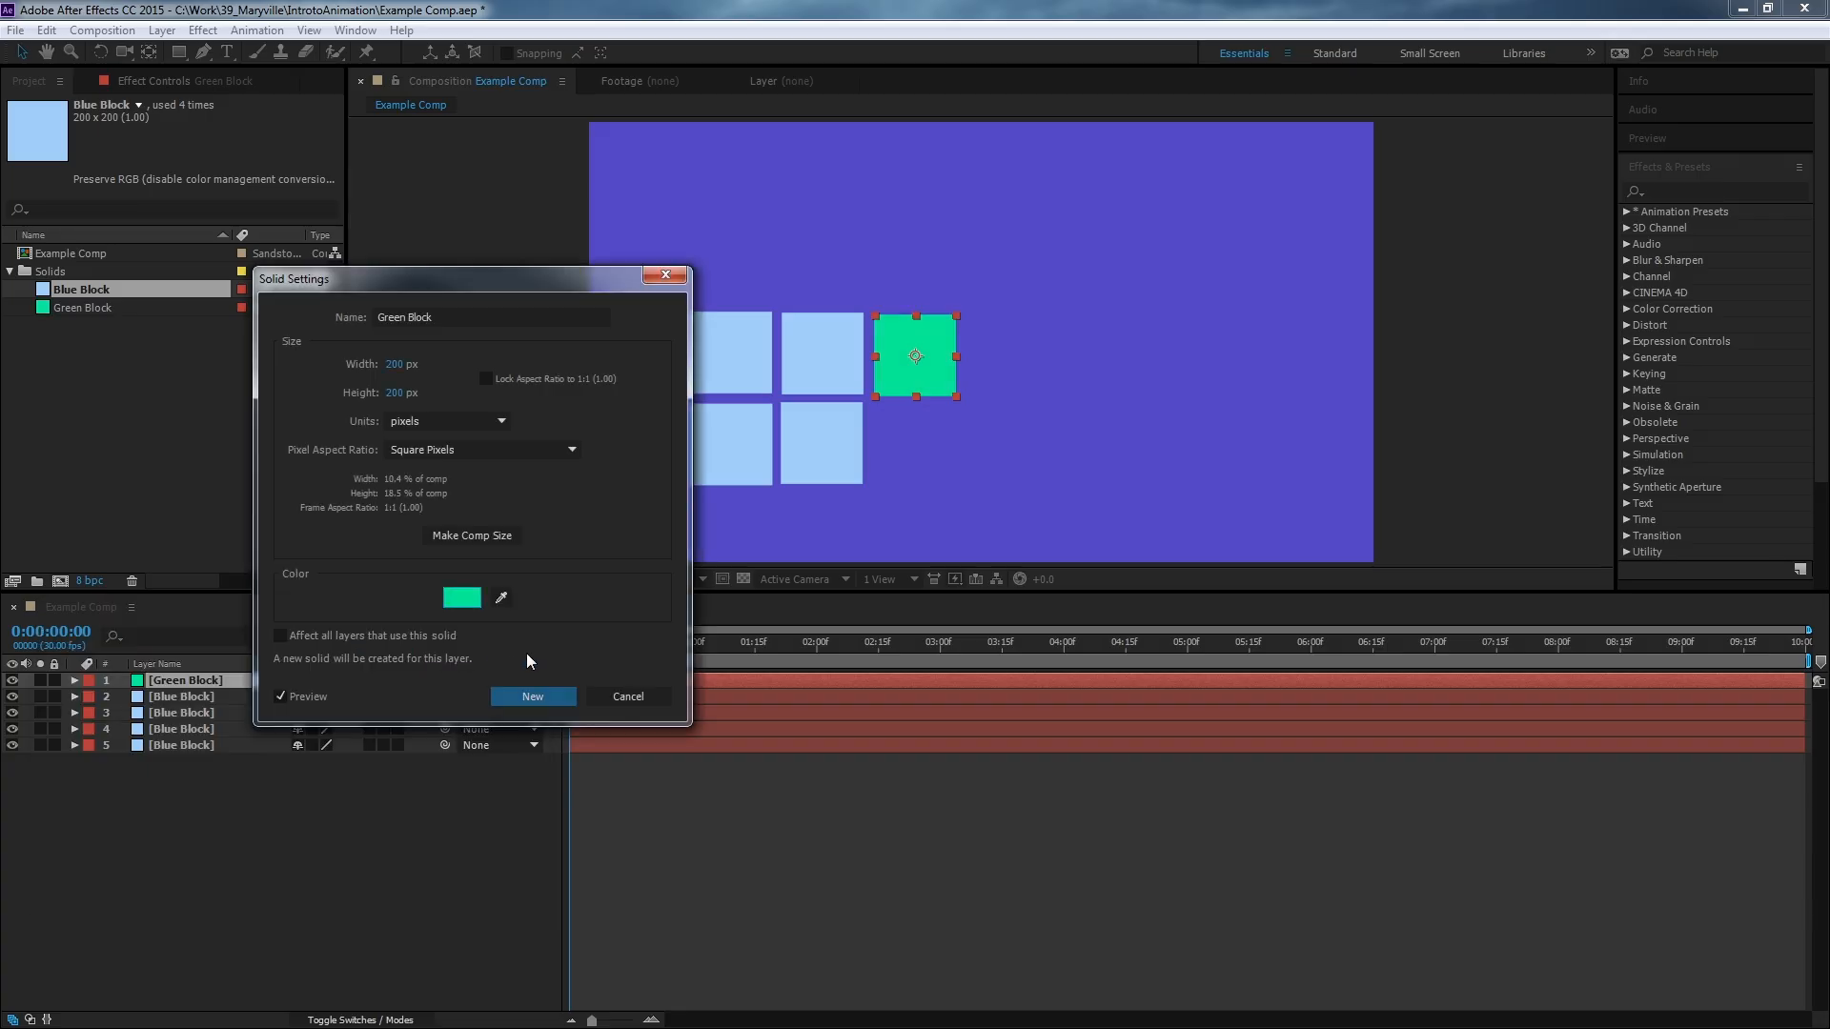
pyautogui.click(549, 697)
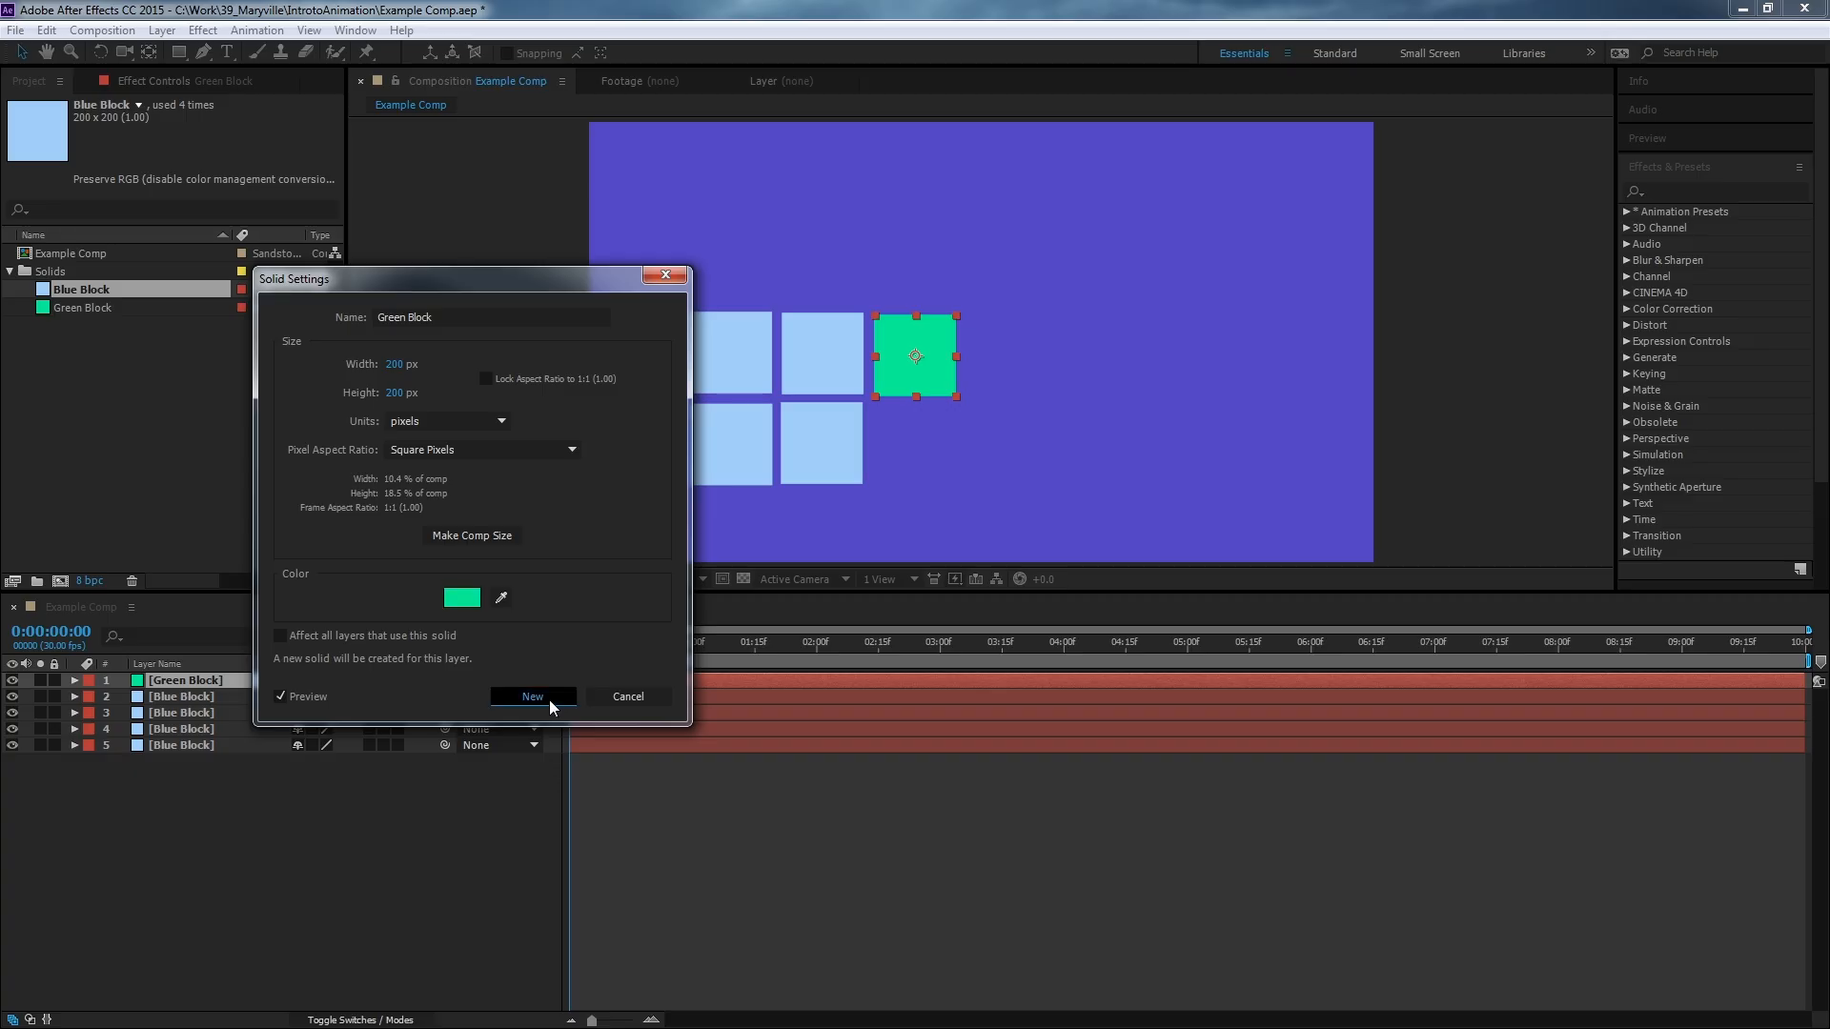
pyautogui.click(65, 309)
pyautogui.click(83, 288)
pyautogui.click(80, 314)
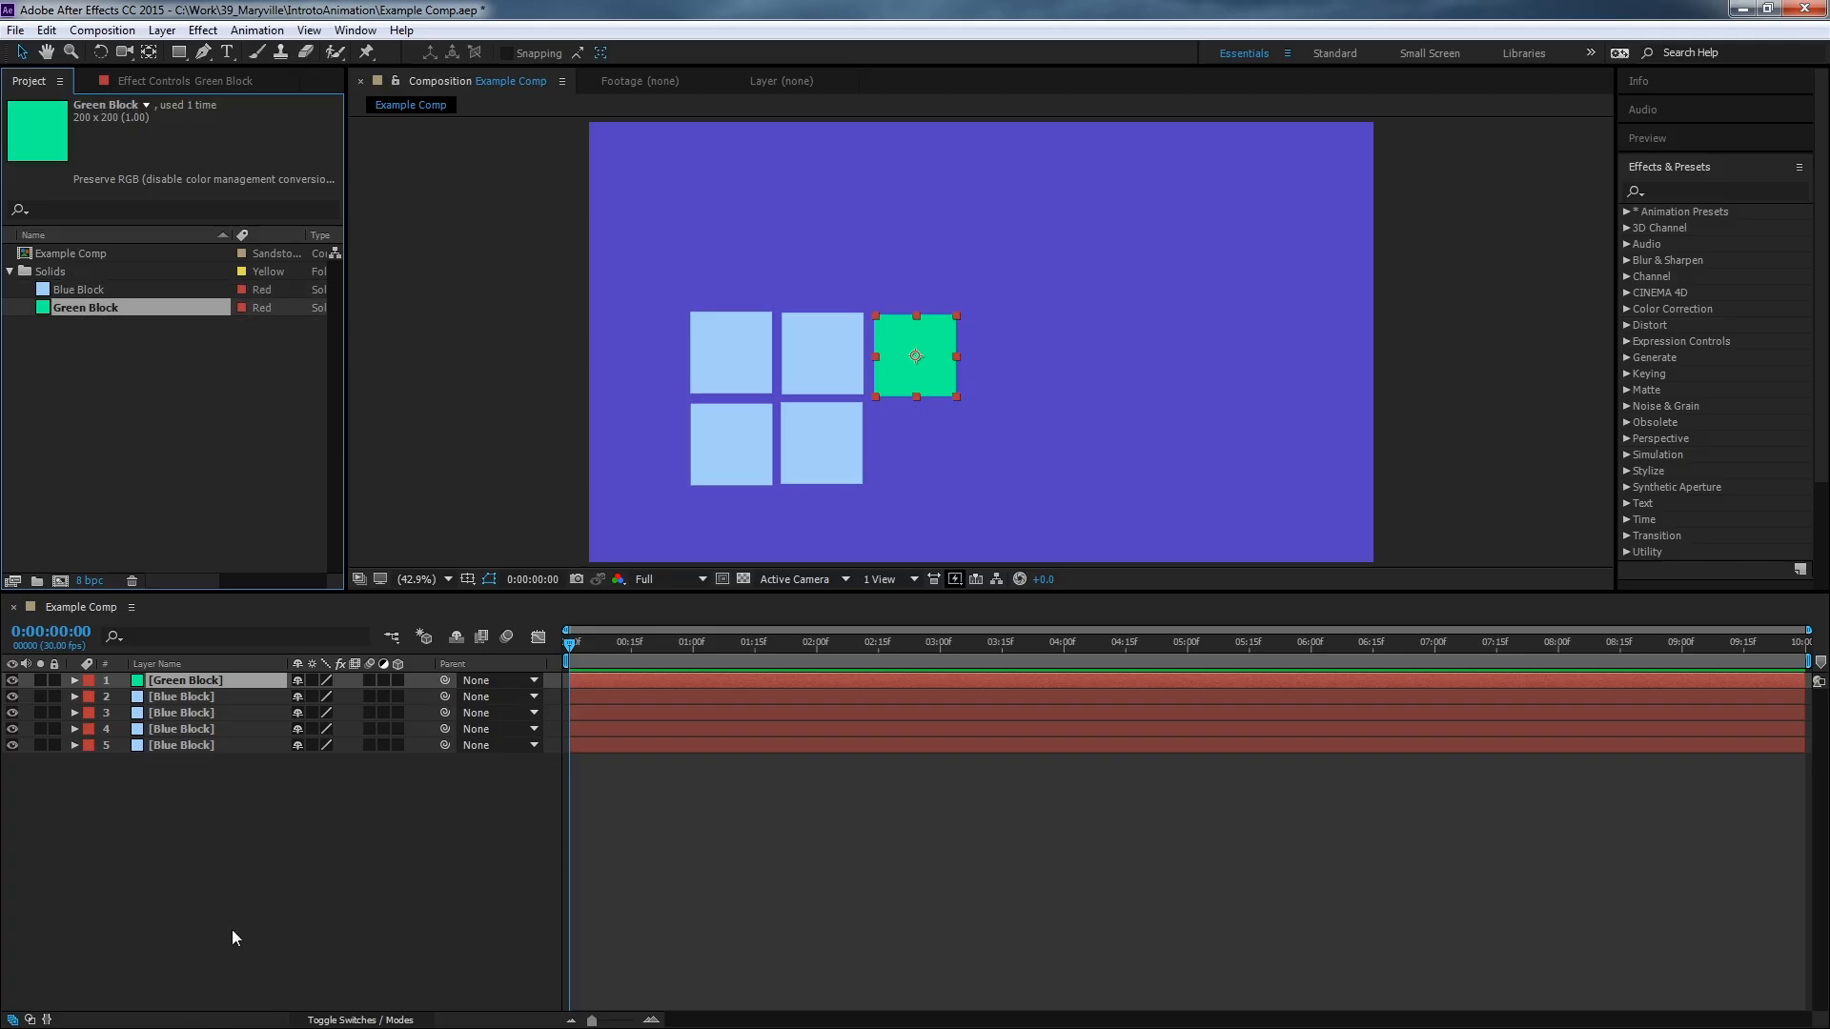
# Select the three lower blue block layers and delete them.
pyautogui.click(196, 745)
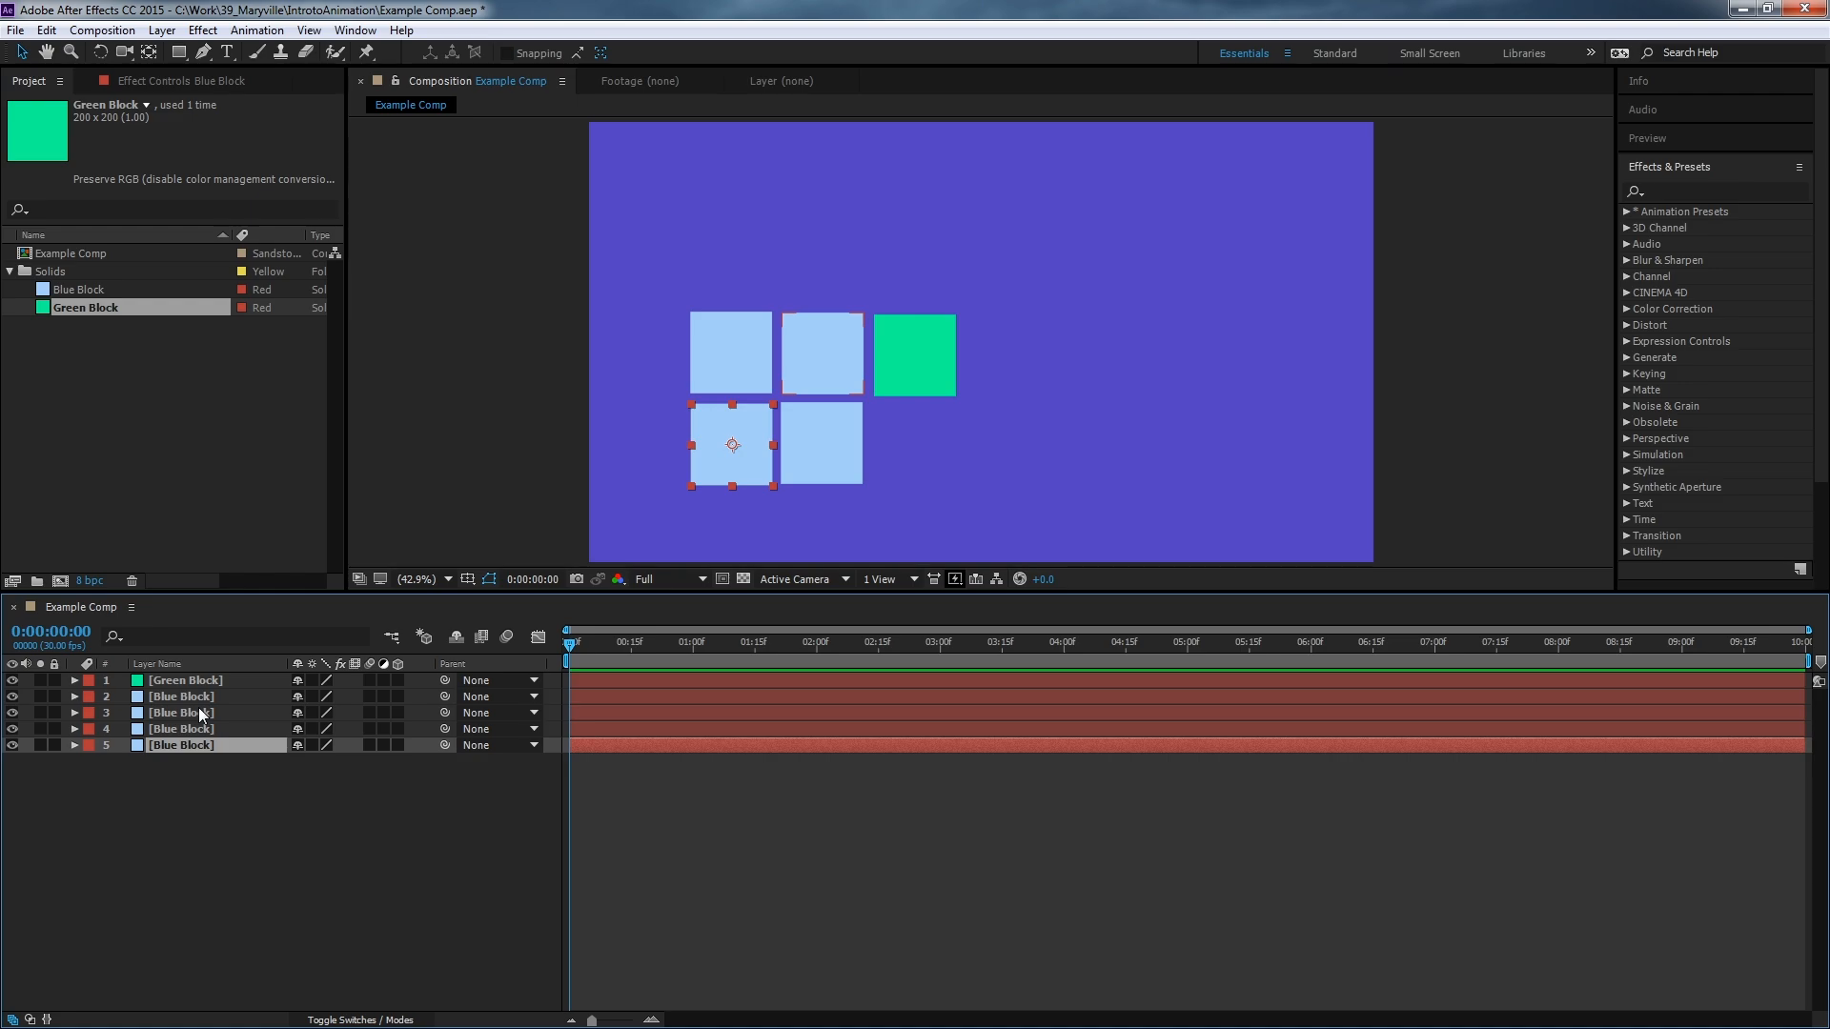
pyautogui.keyDown('shift'); pyautogui.click(200, 710); pyautogui.keyUp('shift')
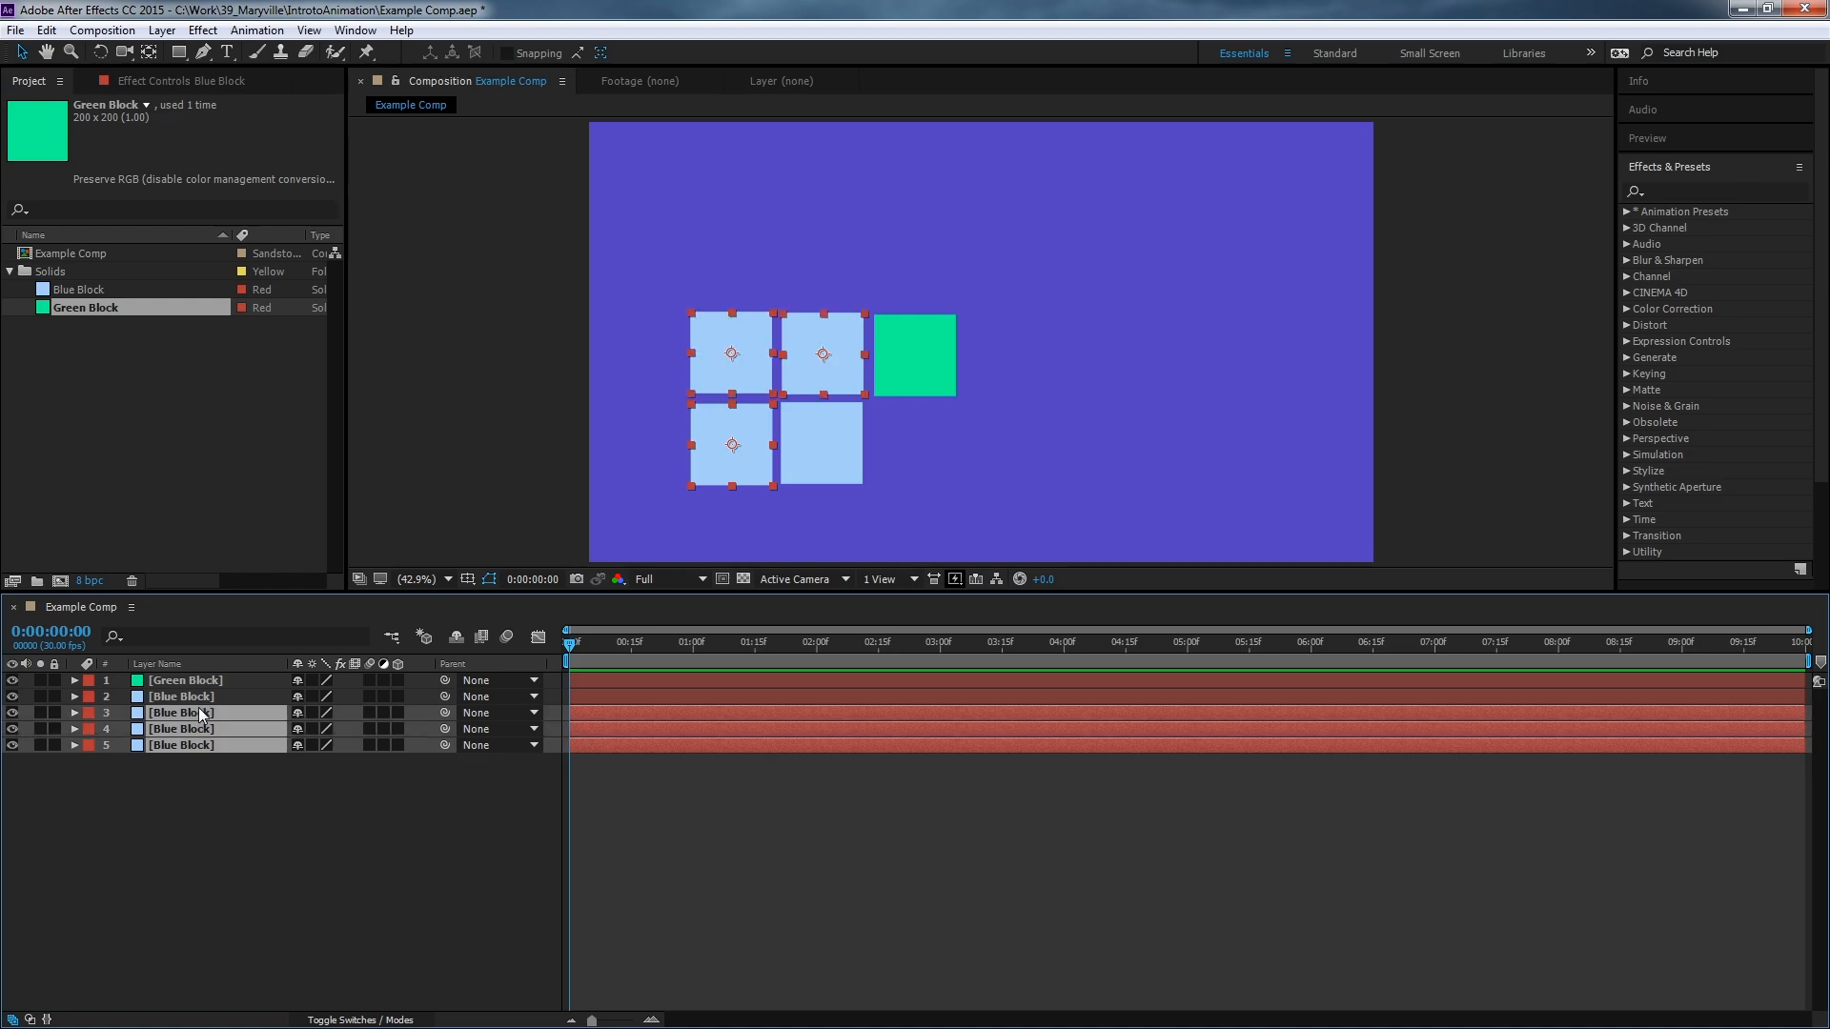
pyautogui.click(579, 359)
pyautogui.click(735, 371)
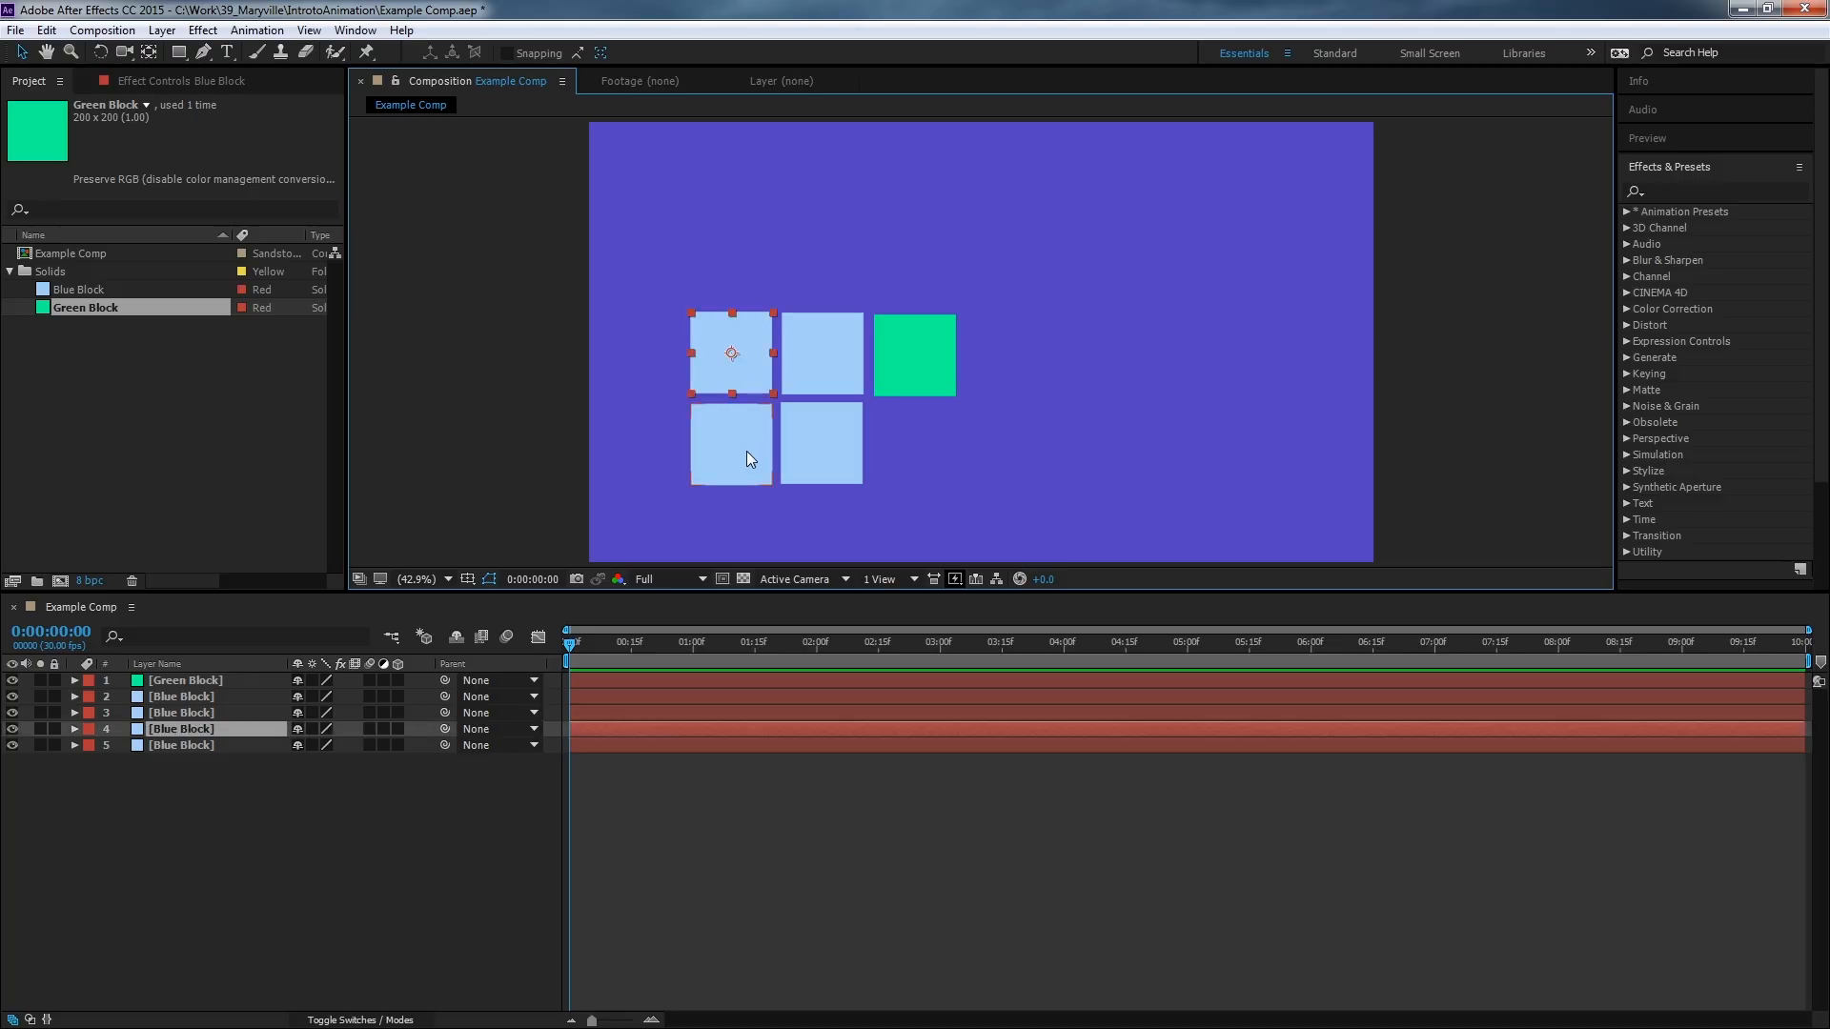
pyautogui.keyDown('shift'); pyautogui.click(747, 454); pyautogui.keyUp('shift')
pyautogui.keyDown('shift'); pyautogui.click(837, 385); pyautogui.keyUp('shift')
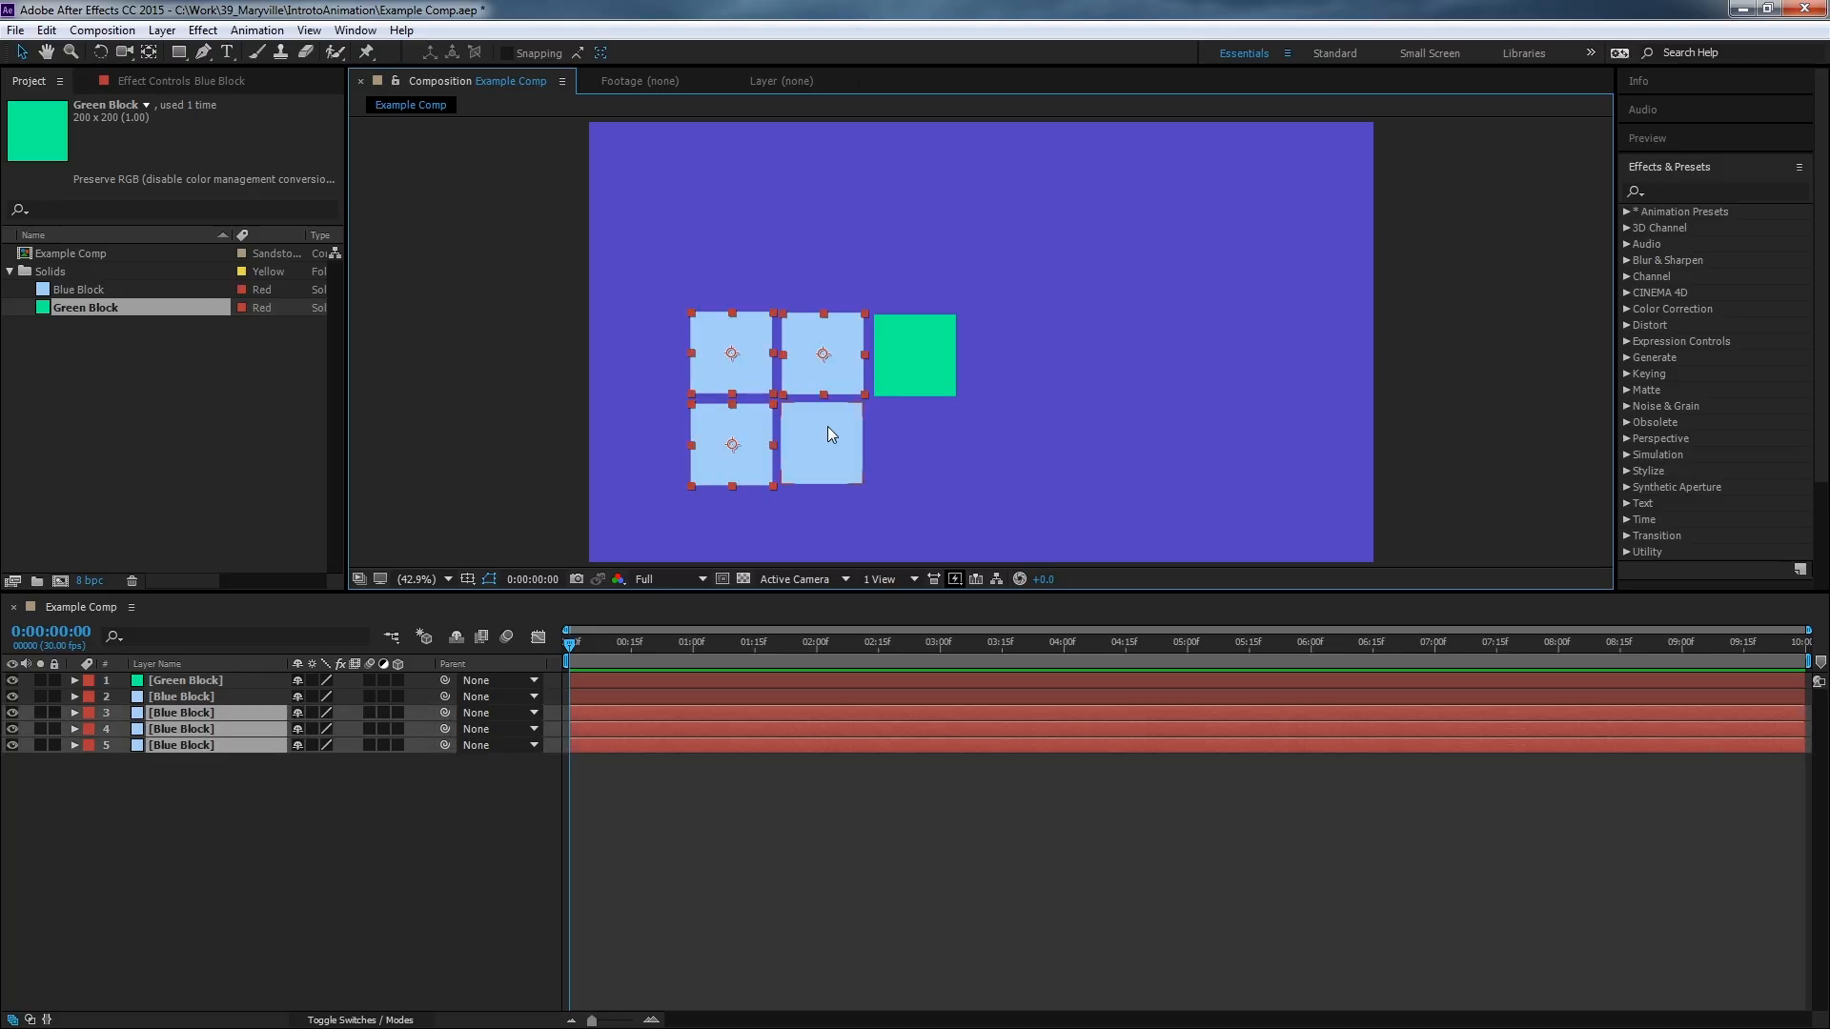
pyautogui.click(231, 764)
pyautogui.click(175, 742)
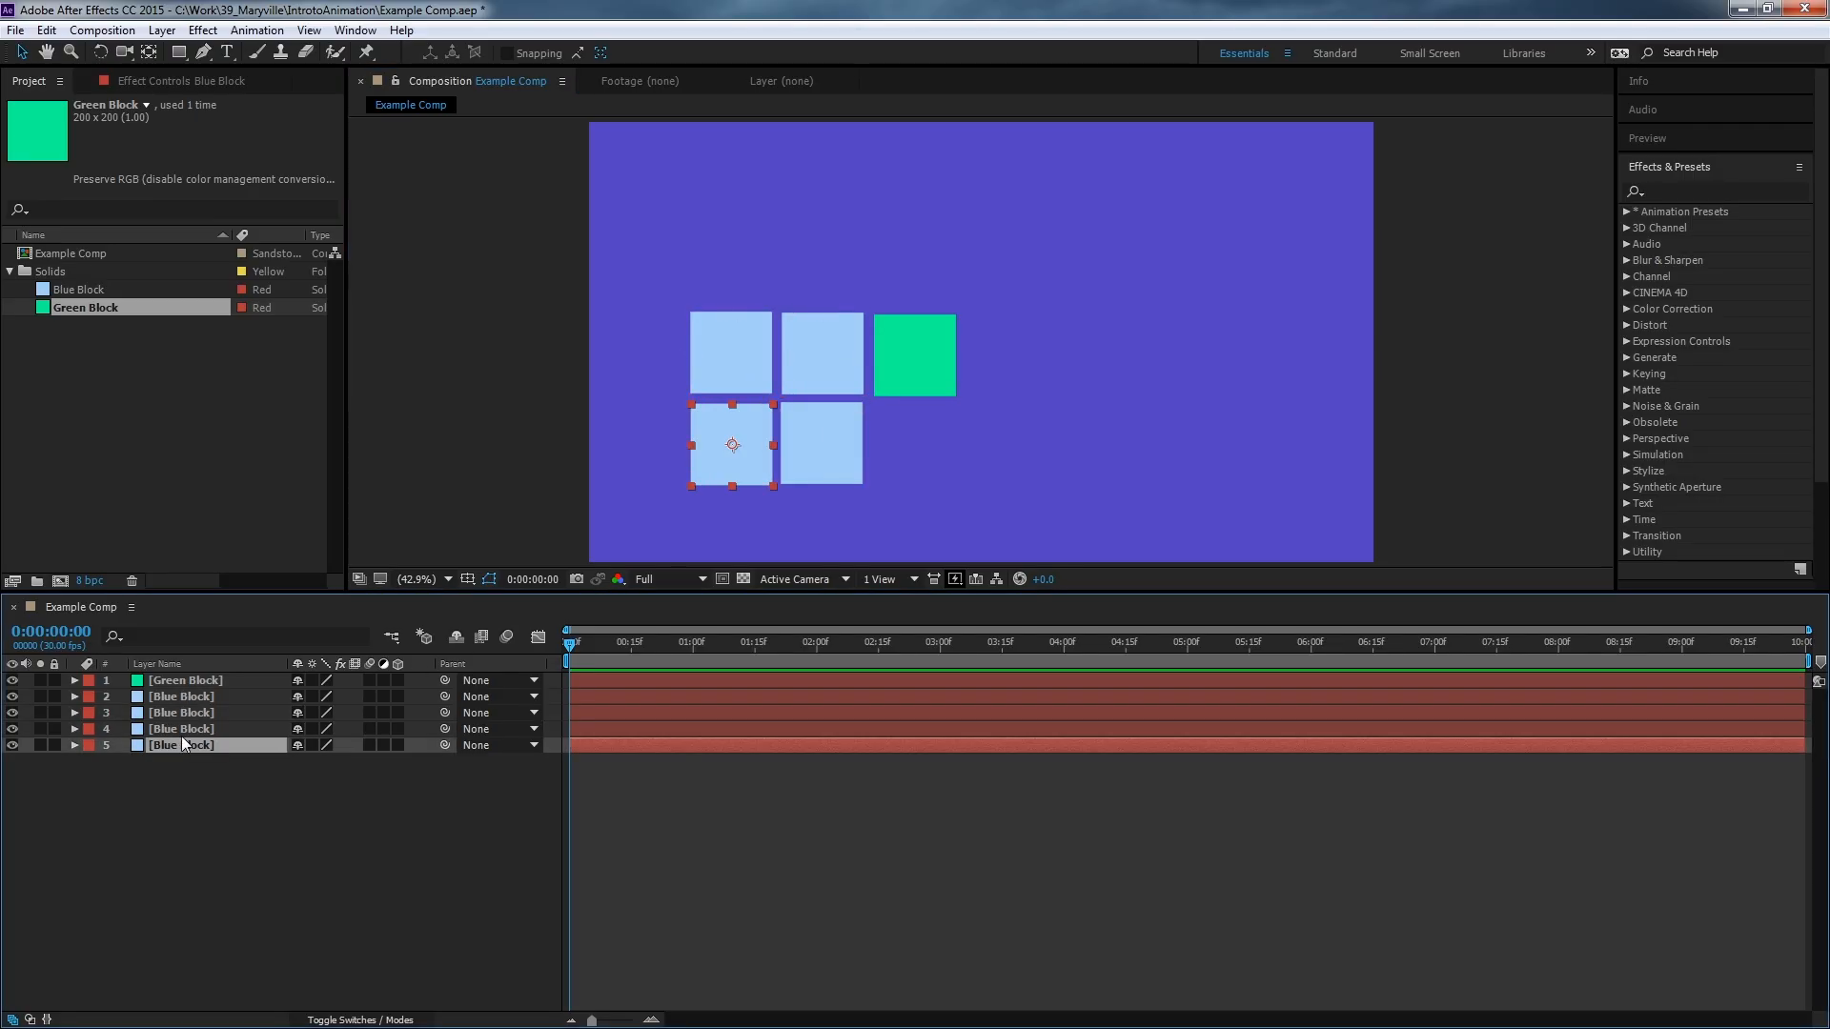
pyautogui.keyDown('shift'); pyautogui.click(196, 717); pyautogui.keyUp('shift')
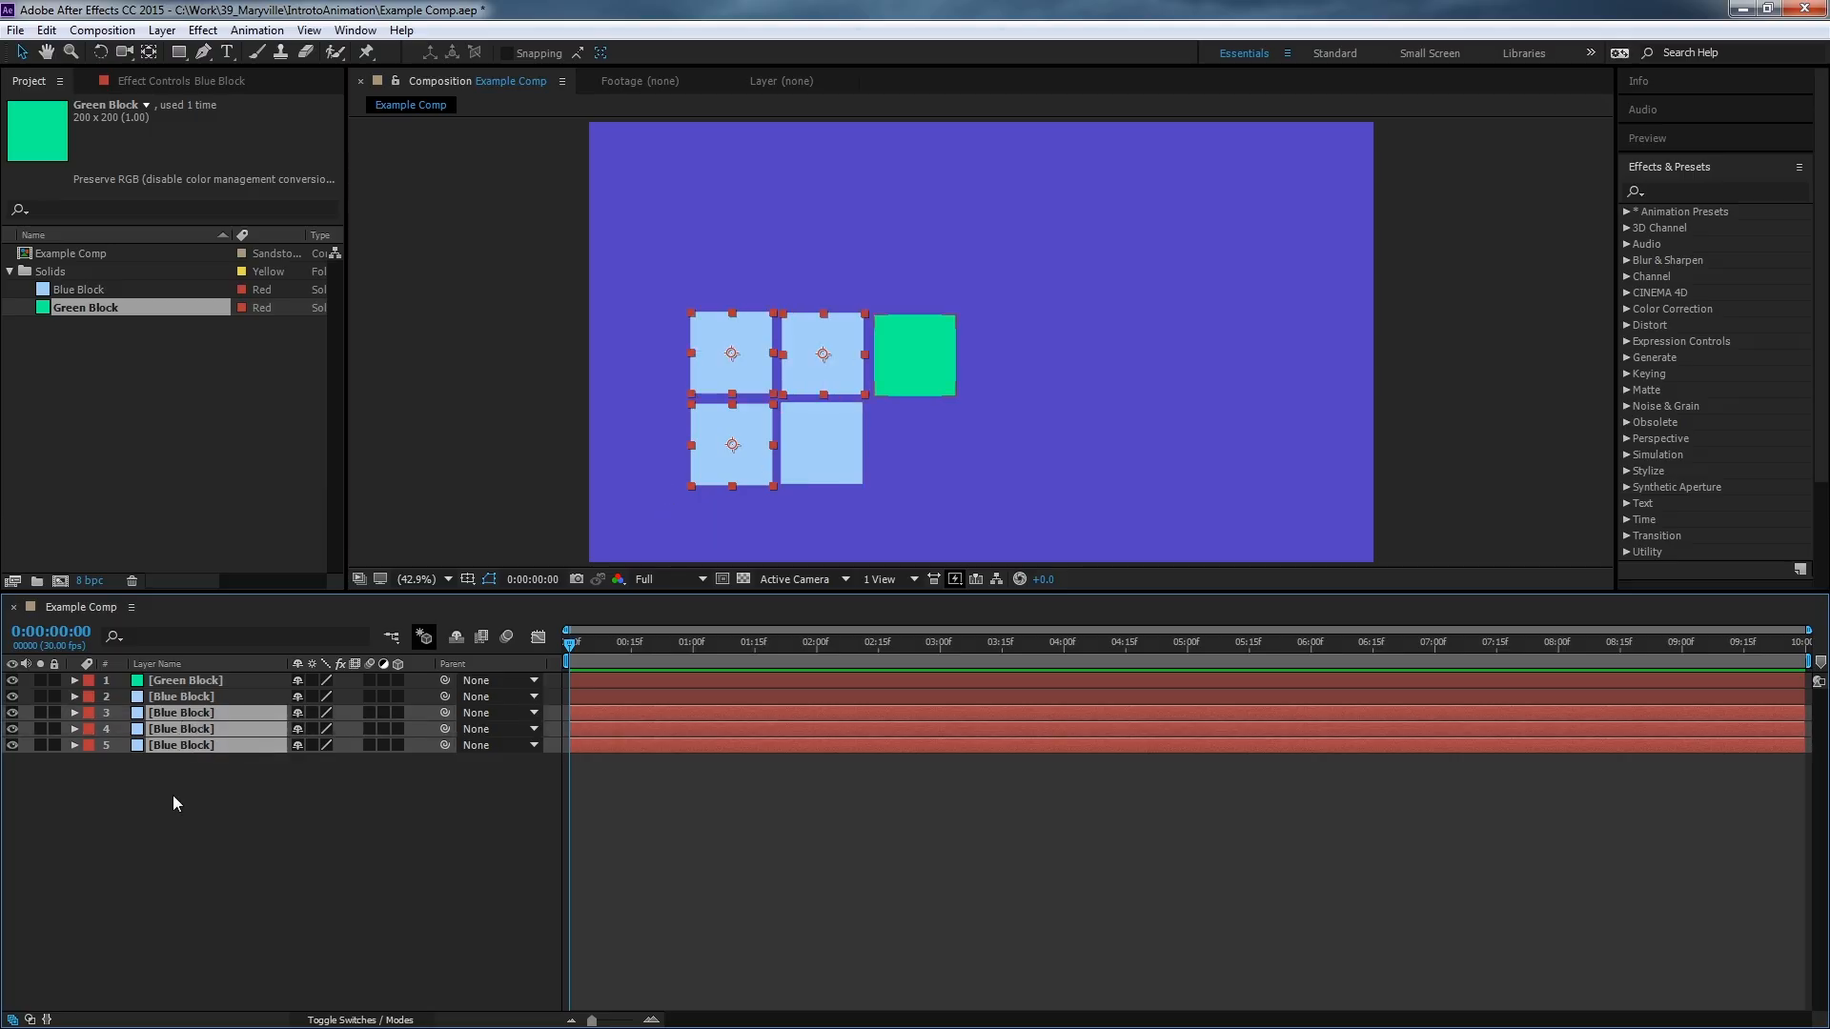
pyautogui.press('Delete')
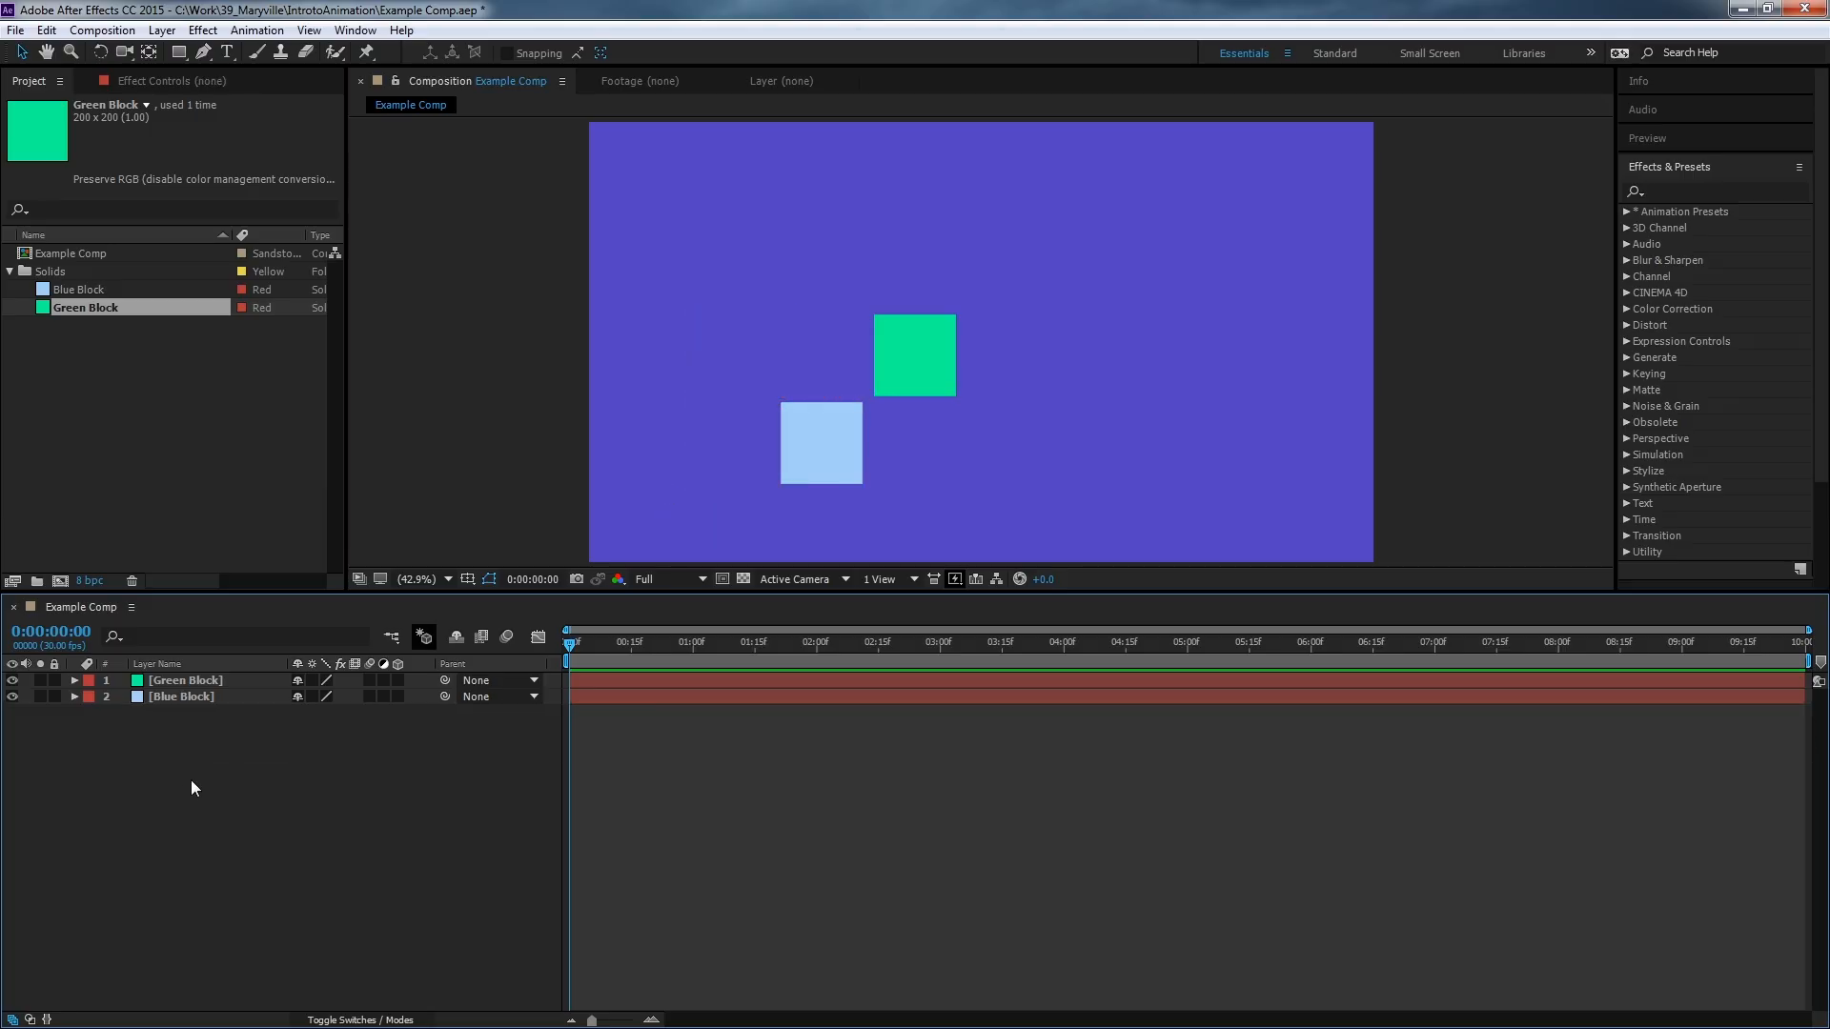
# Move the green block down beside the remaining blue block.
pyautogui.click(220, 696)
pyautogui.click(221, 680)
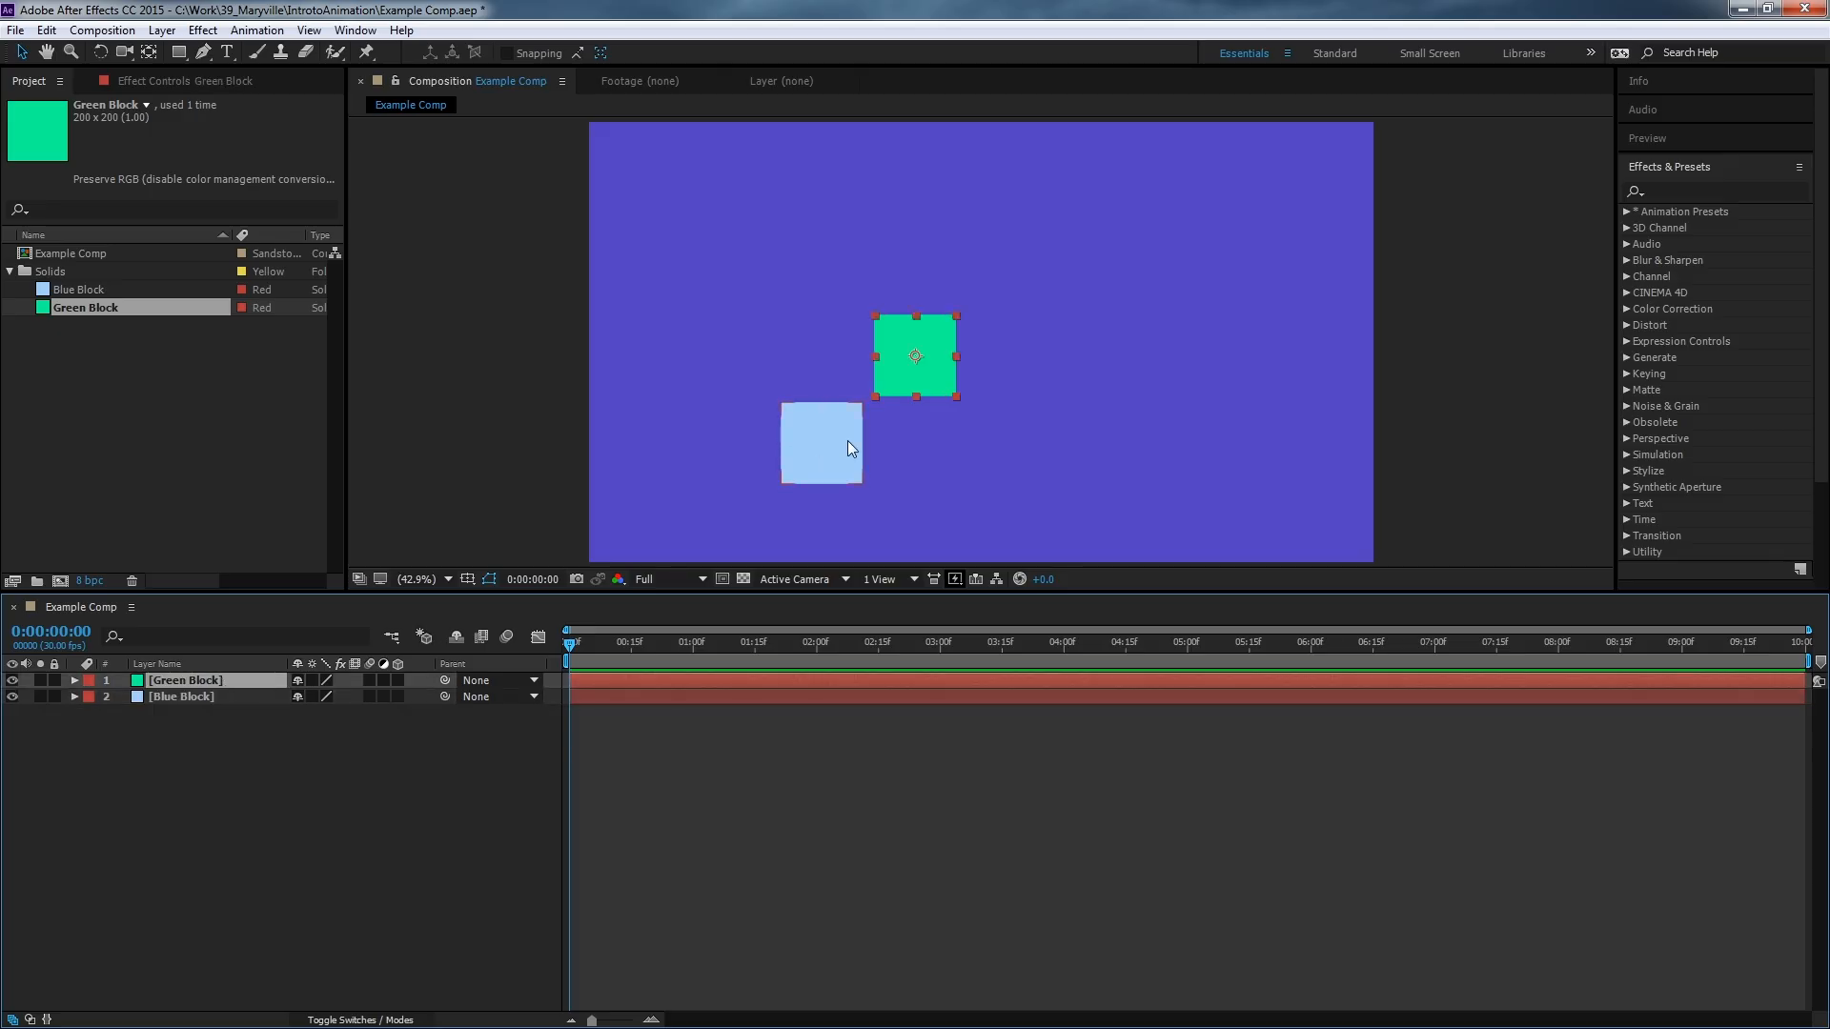
pyautogui.click(63, 289)
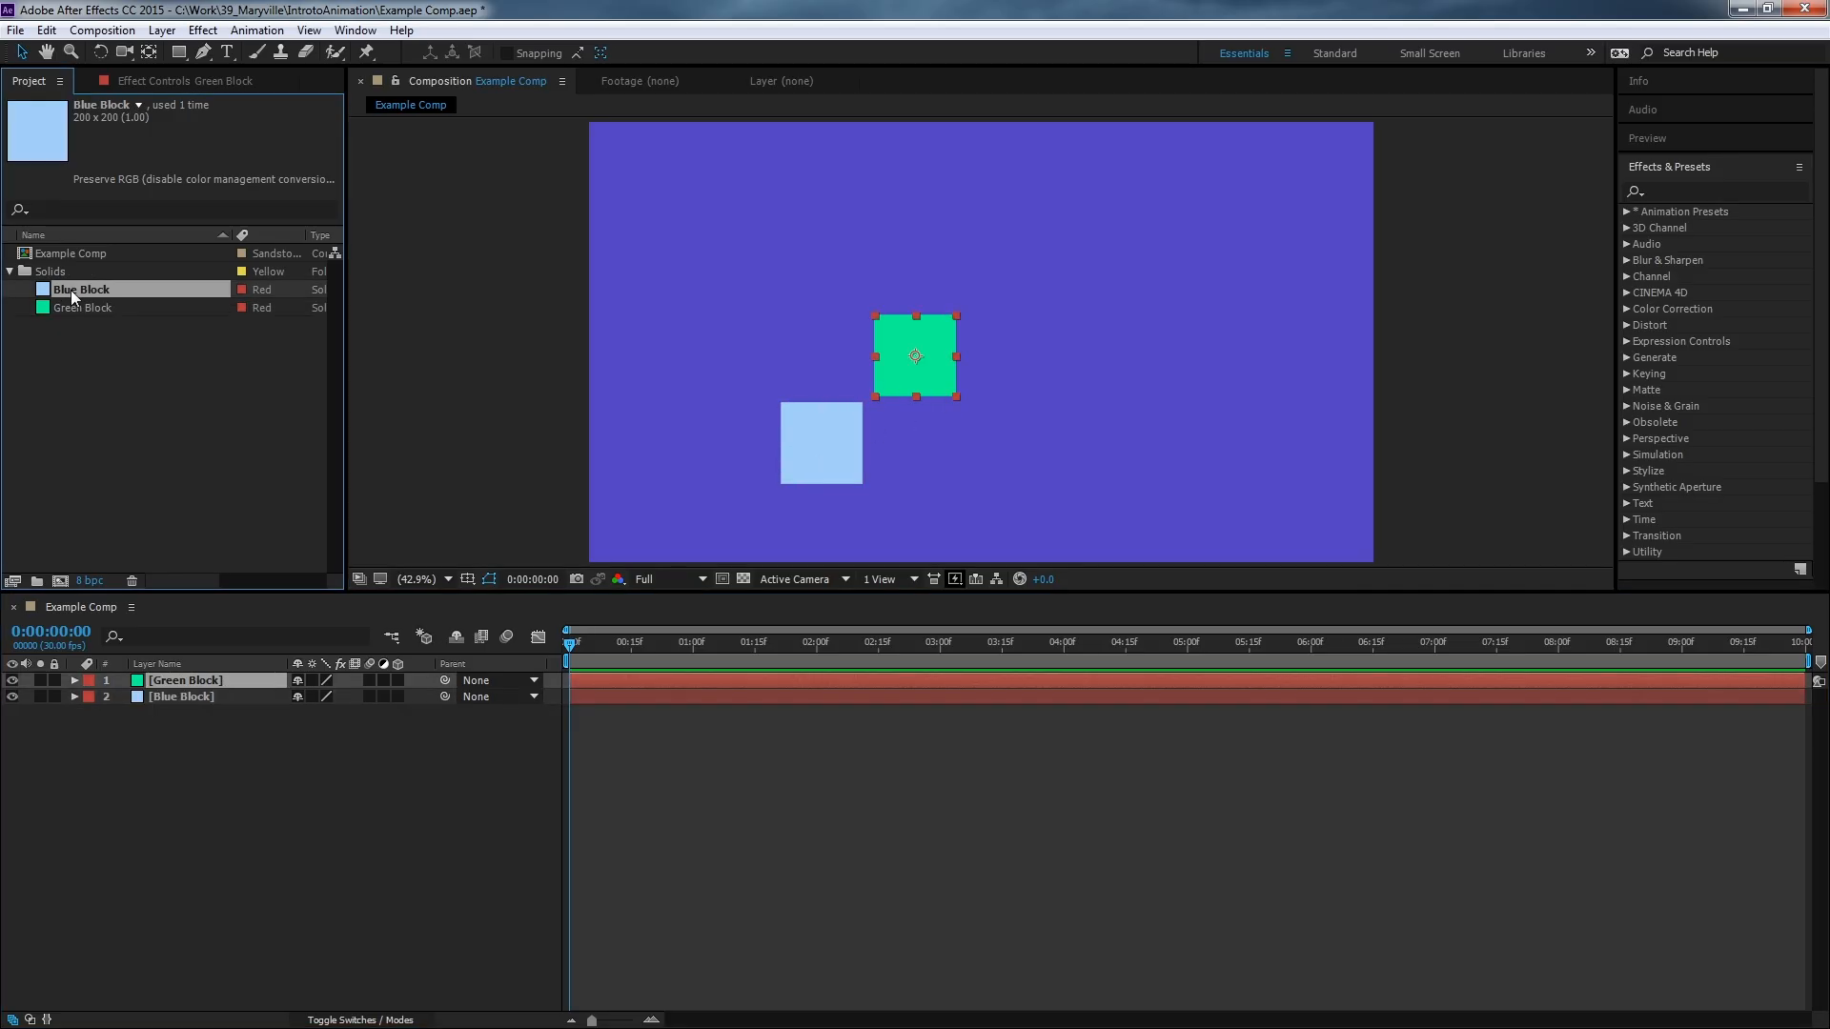
pyautogui.moveTo(940, 381); pyautogui.dragTo(936, 459)
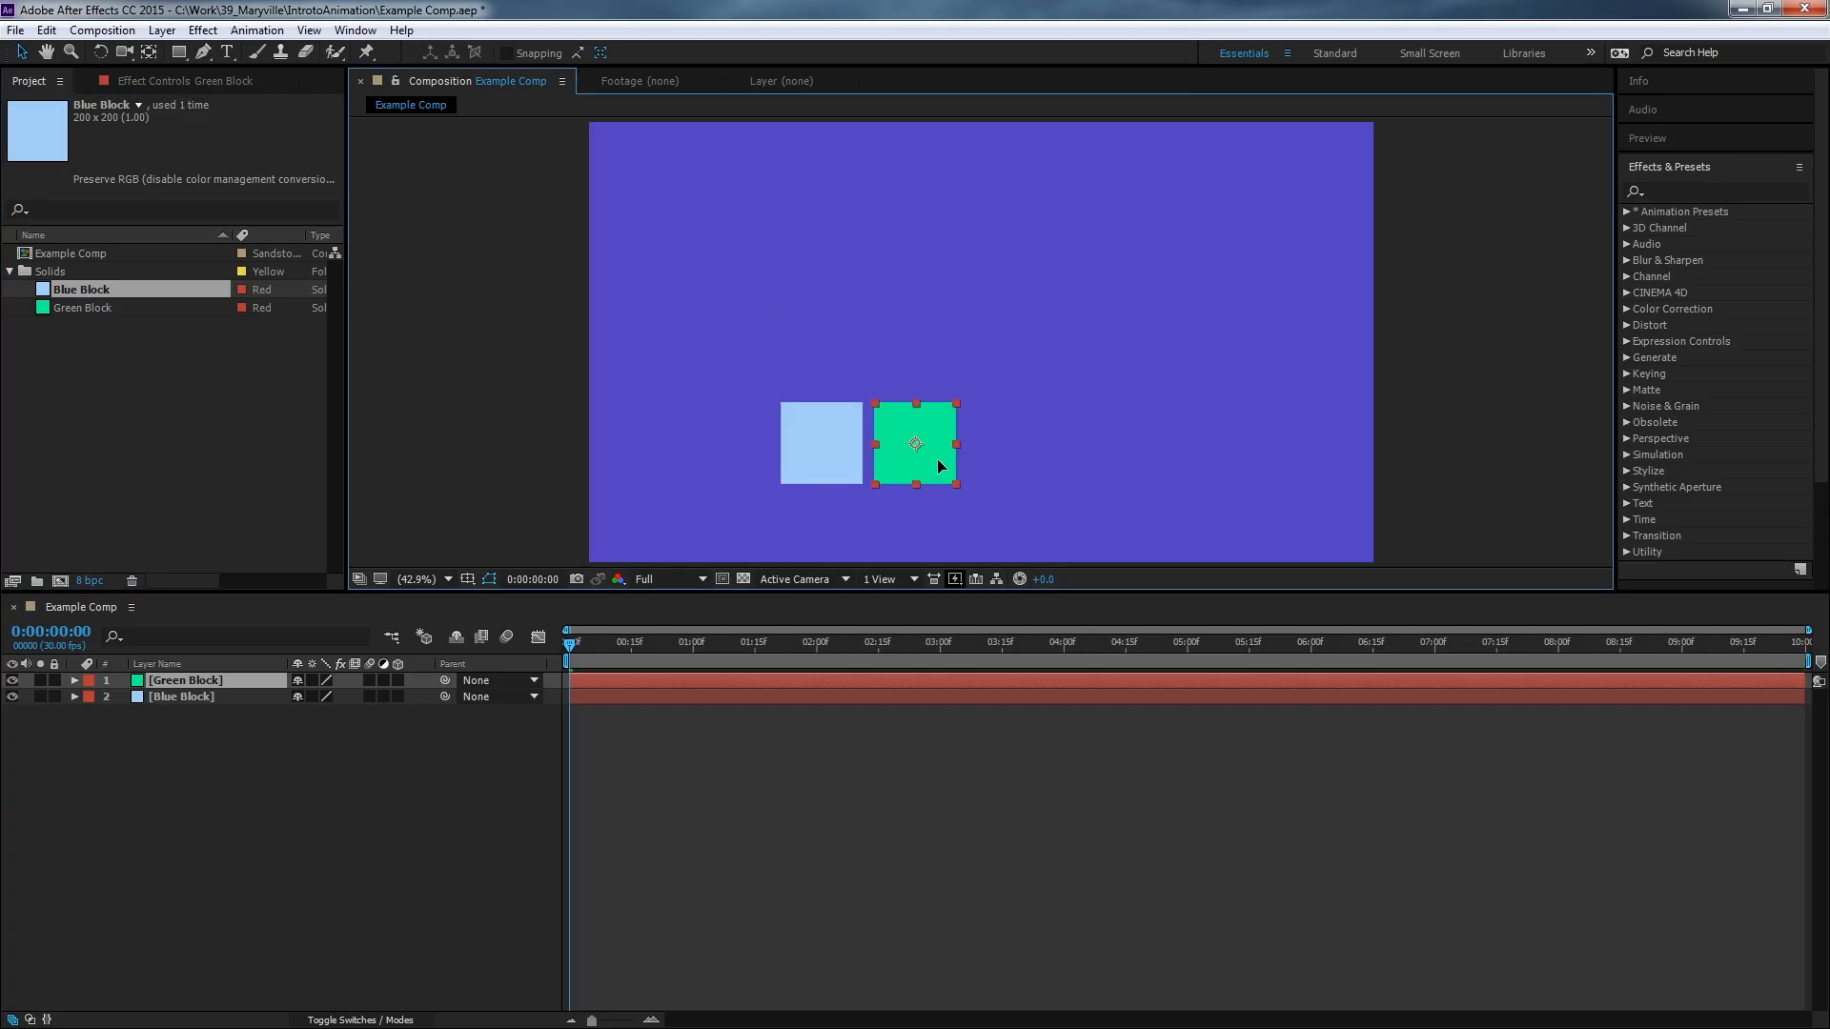
pyautogui.click(166, 776)
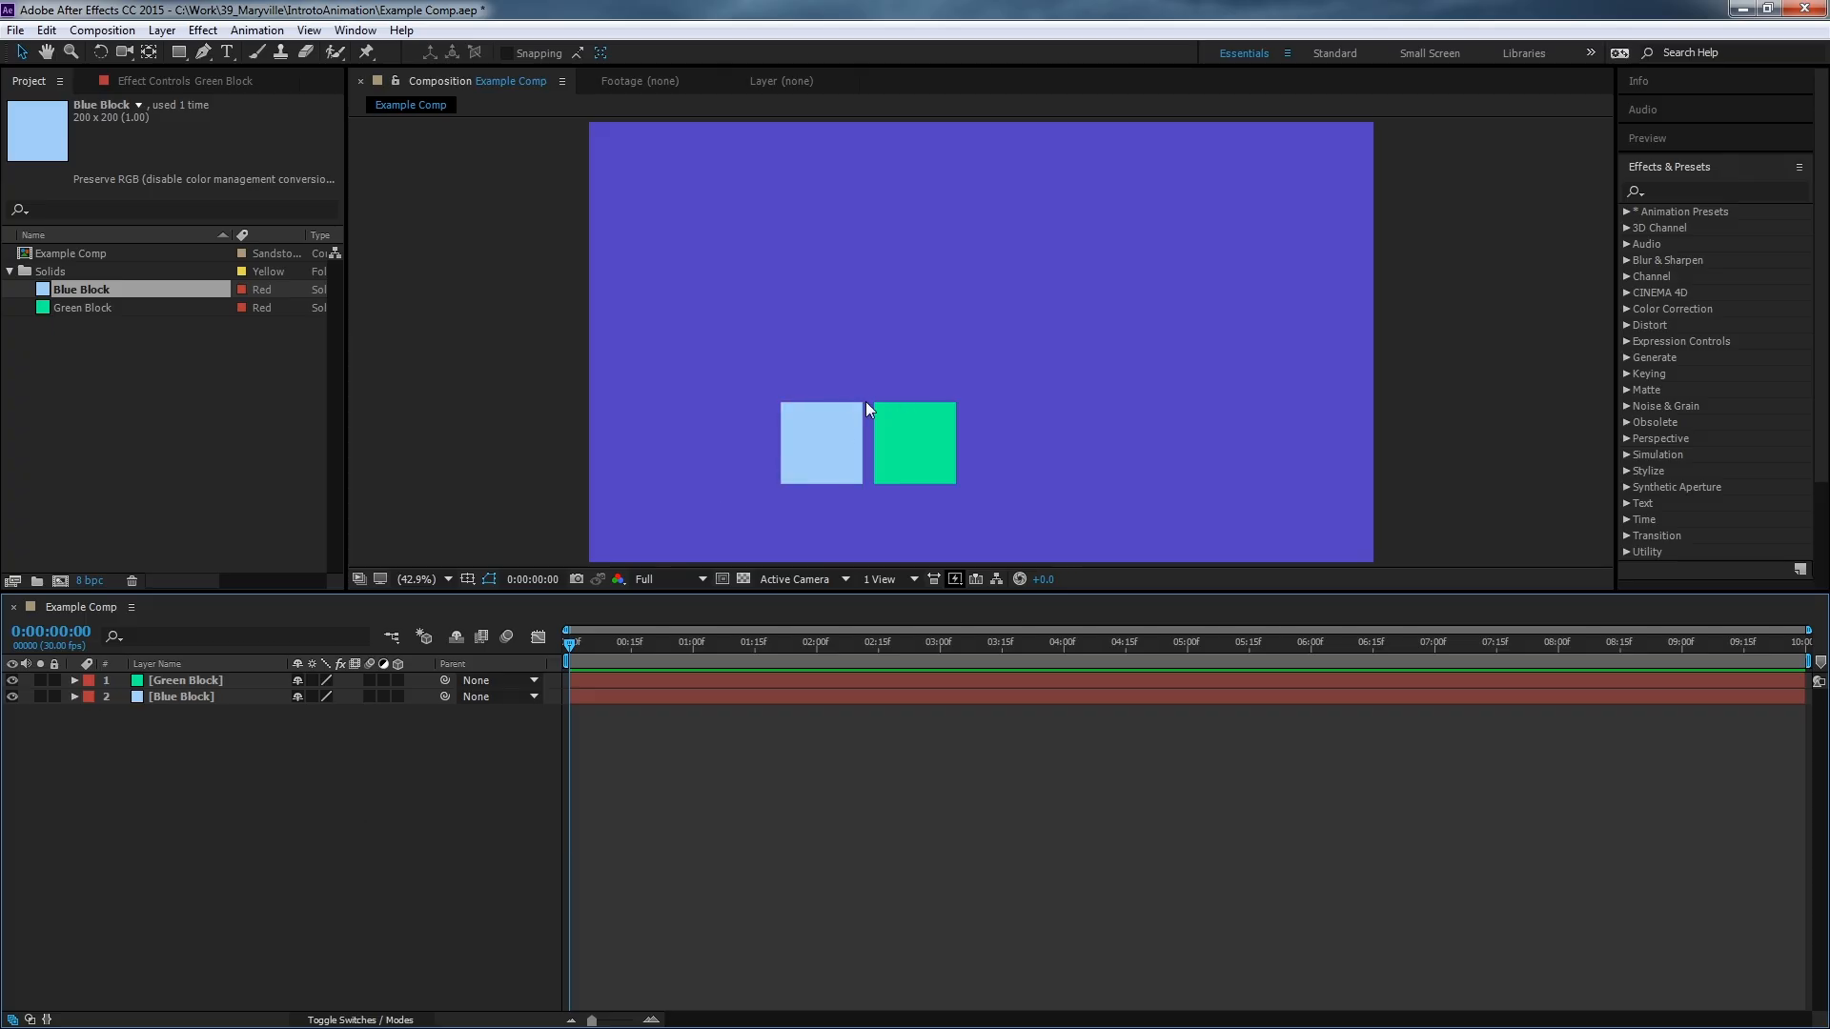
pyautogui.click(817, 442)
pyautogui.click(930, 436)
pyautogui.click(858, 441)
pyautogui.click(241, 781)
pyautogui.click(221, 699)
pyautogui.click(221, 680)
pyautogui.click(219, 698)
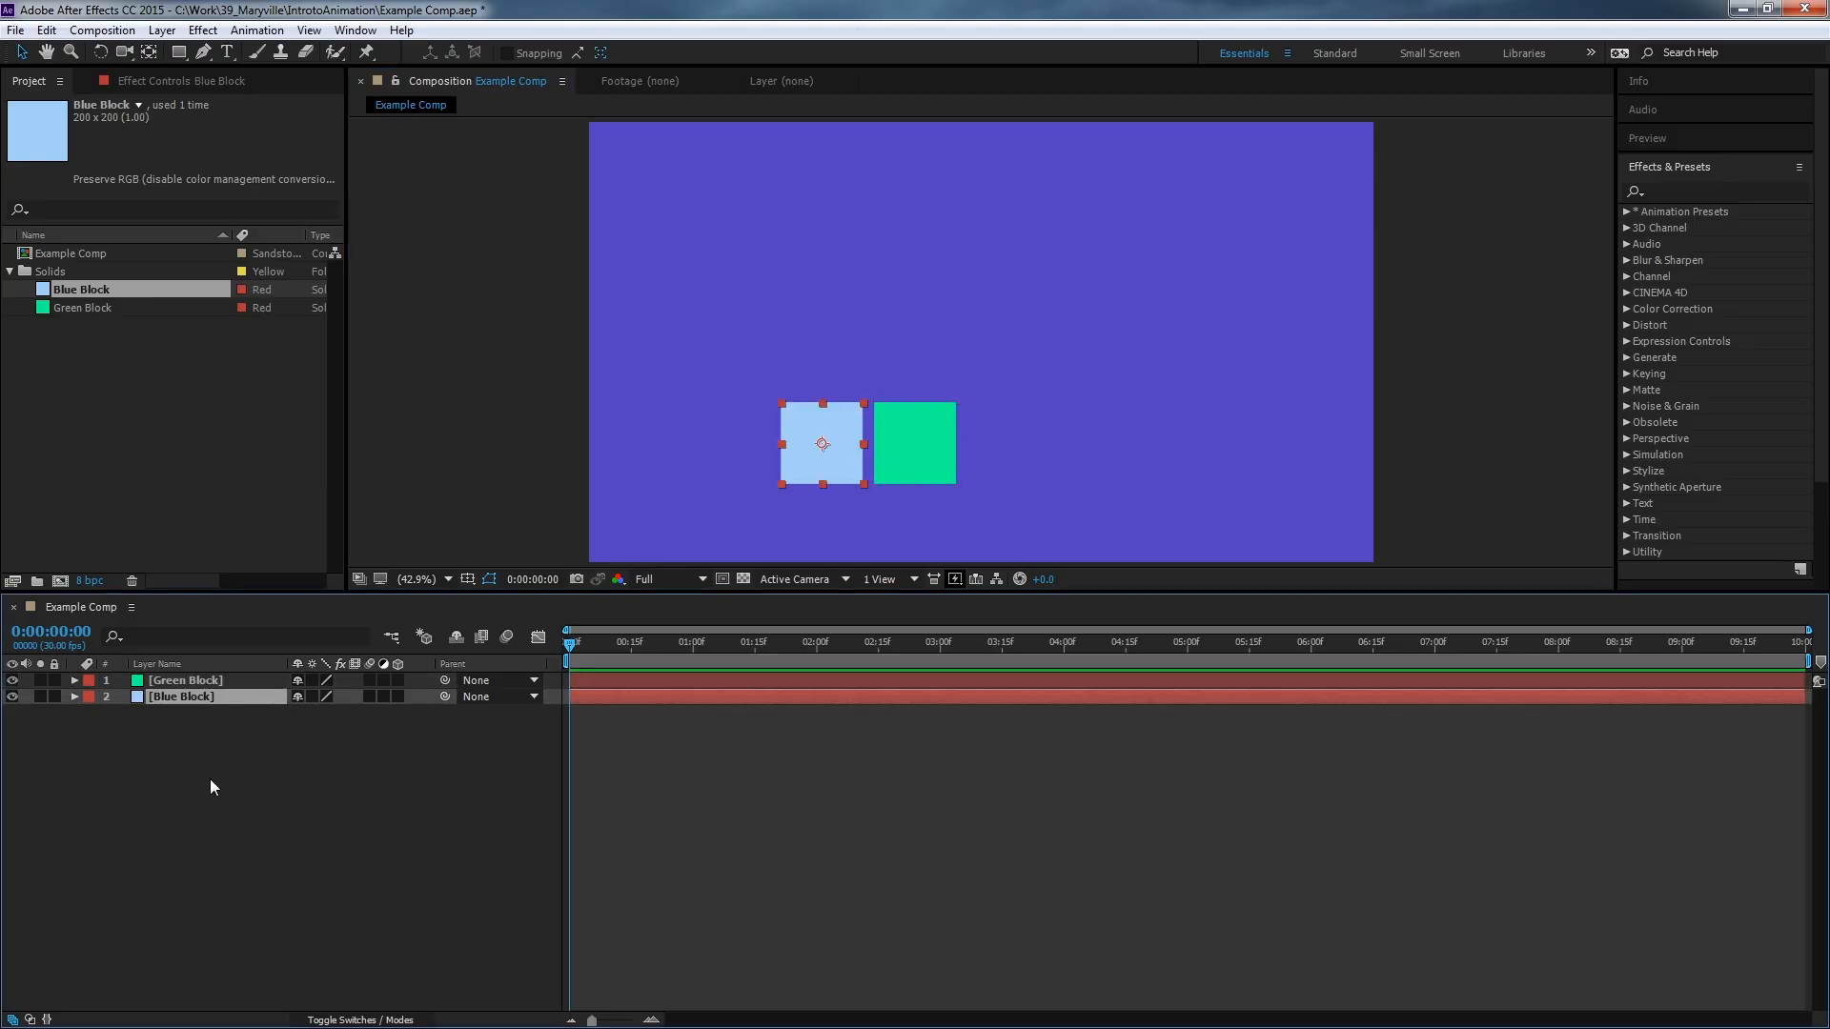
pyautogui.click(212, 786)
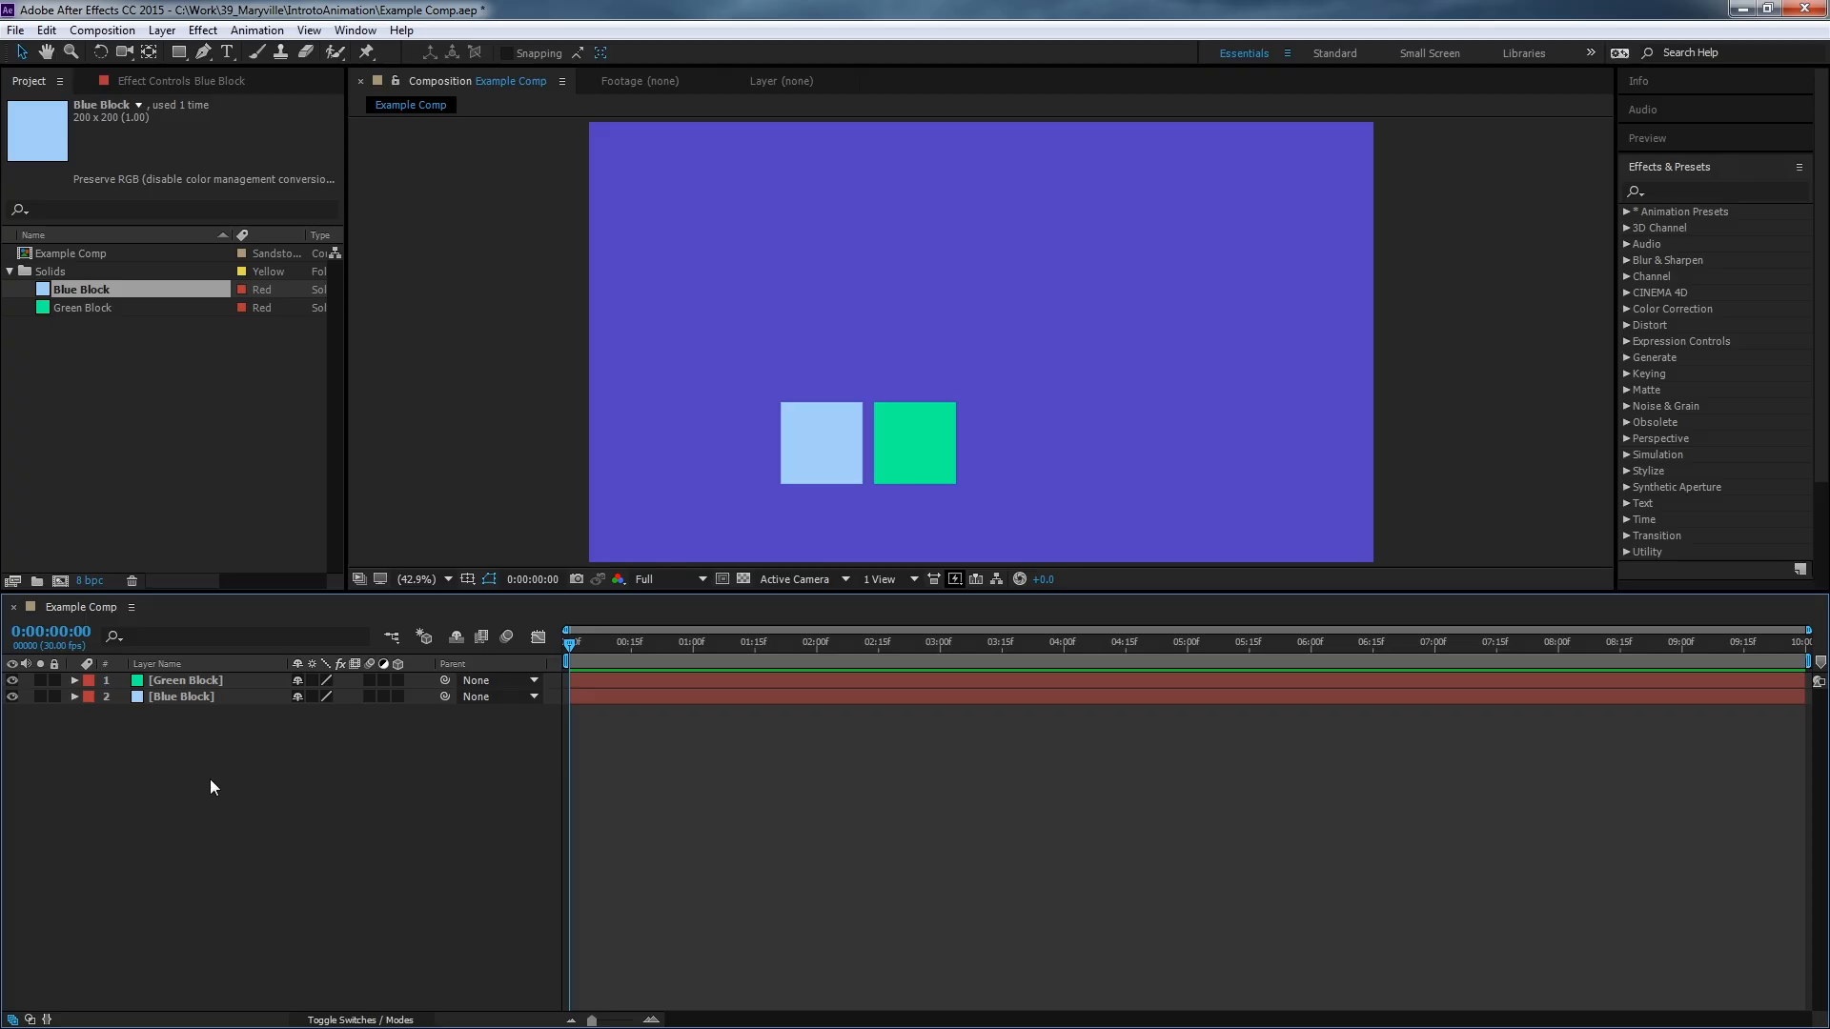
# Move the blue block and then the green block down to the lower-left corner of the frame.
pyautogui.click(792, 442)
pyautogui.click(909, 450)
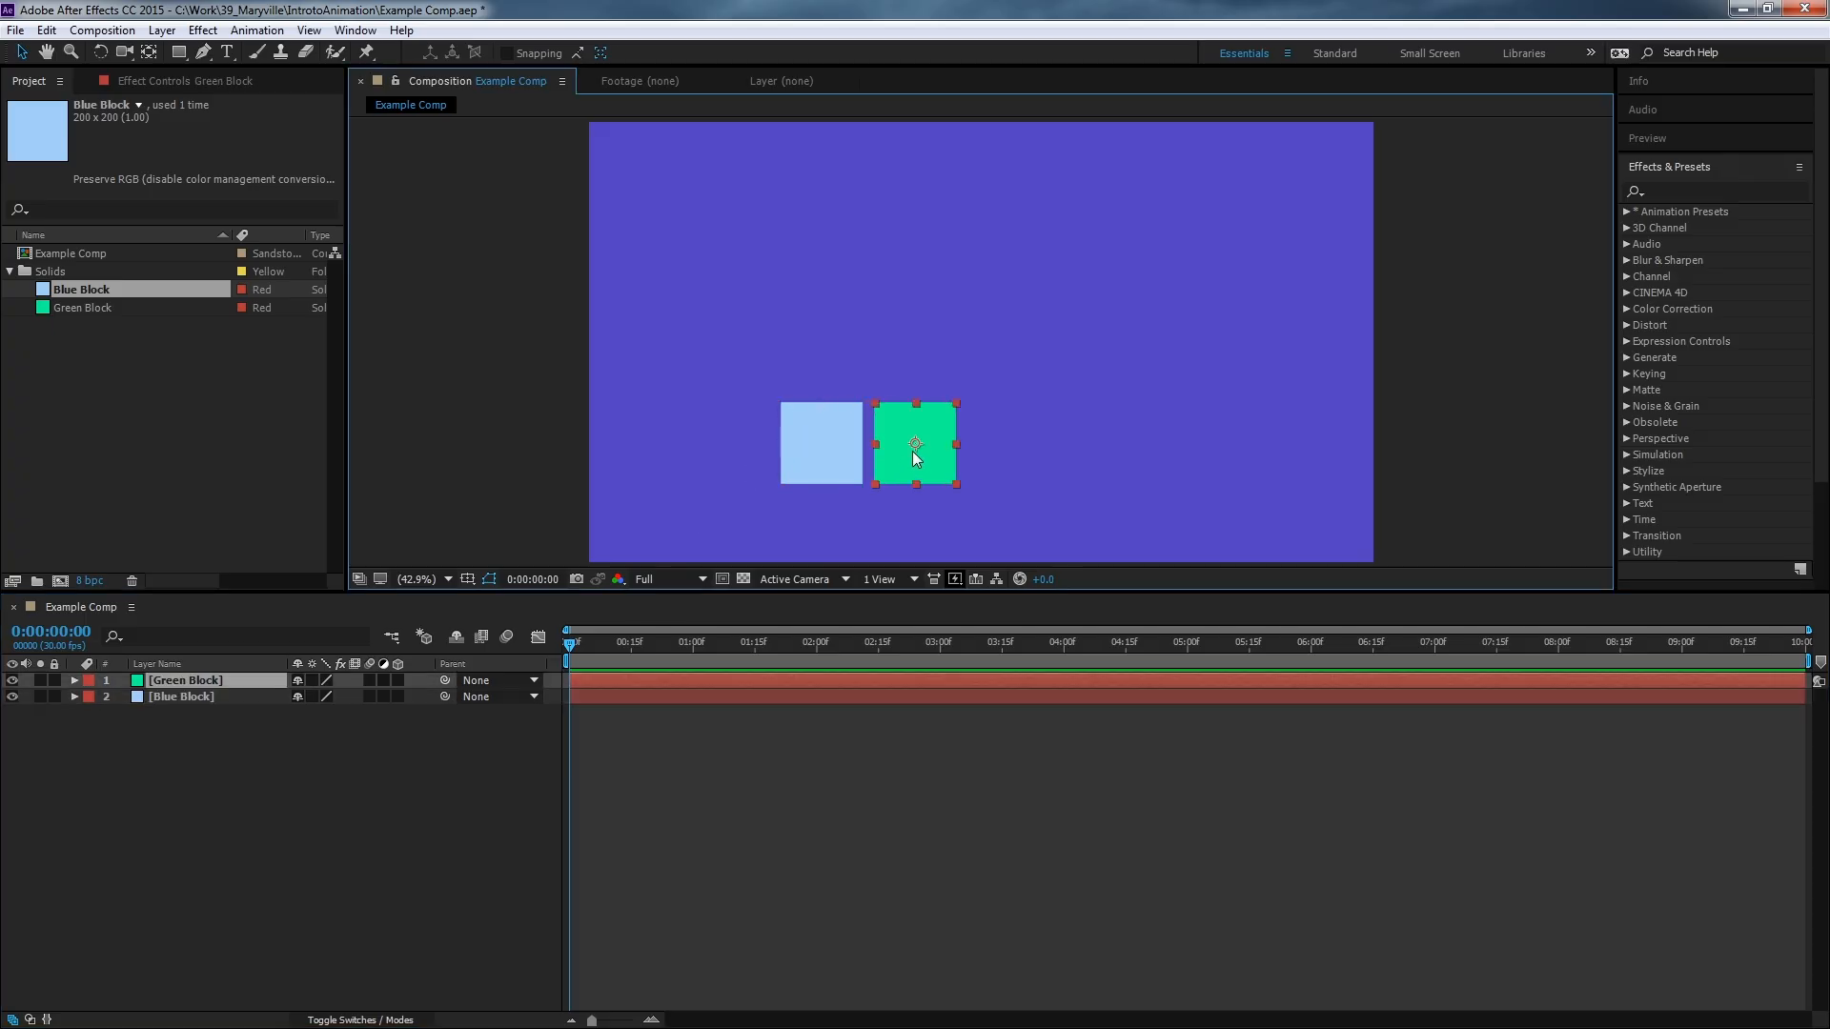
pyautogui.click(816, 469)
pyautogui.moveTo(814, 471); pyautogui.dragTo(667, 523)
pyautogui.click(880, 479)
pyautogui.moveTo(881, 479); pyautogui.dragTo(758, 512)
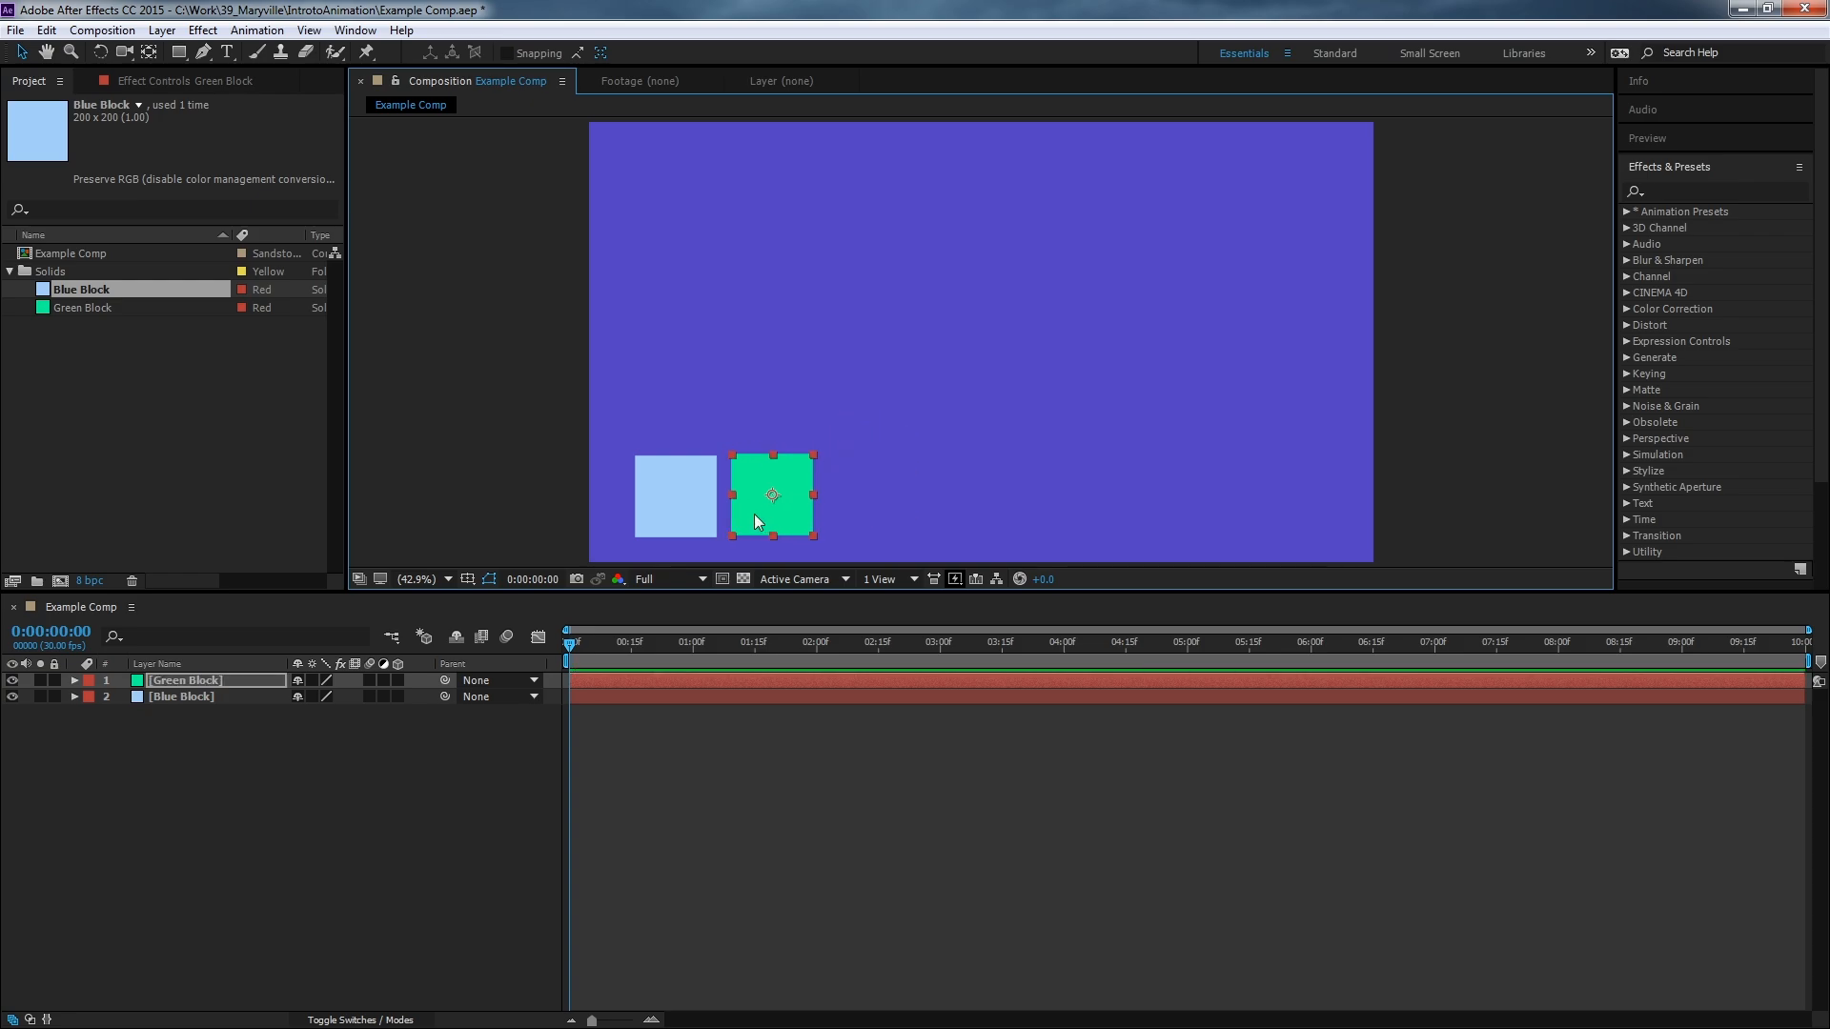